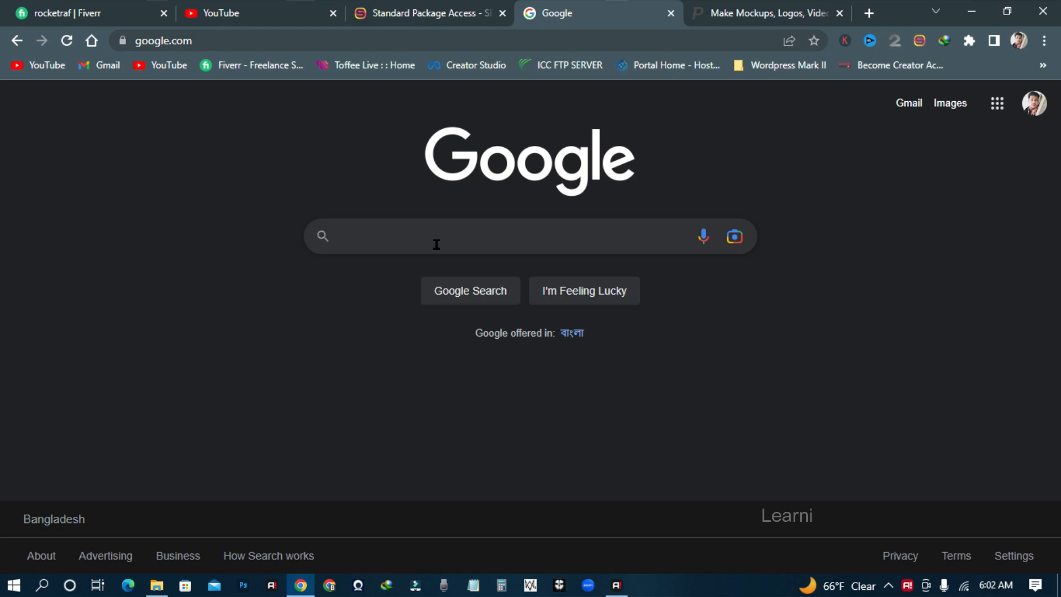
Search Google for "place it" and open the Placeit website from the results
left_click(445, 239)
type("p")
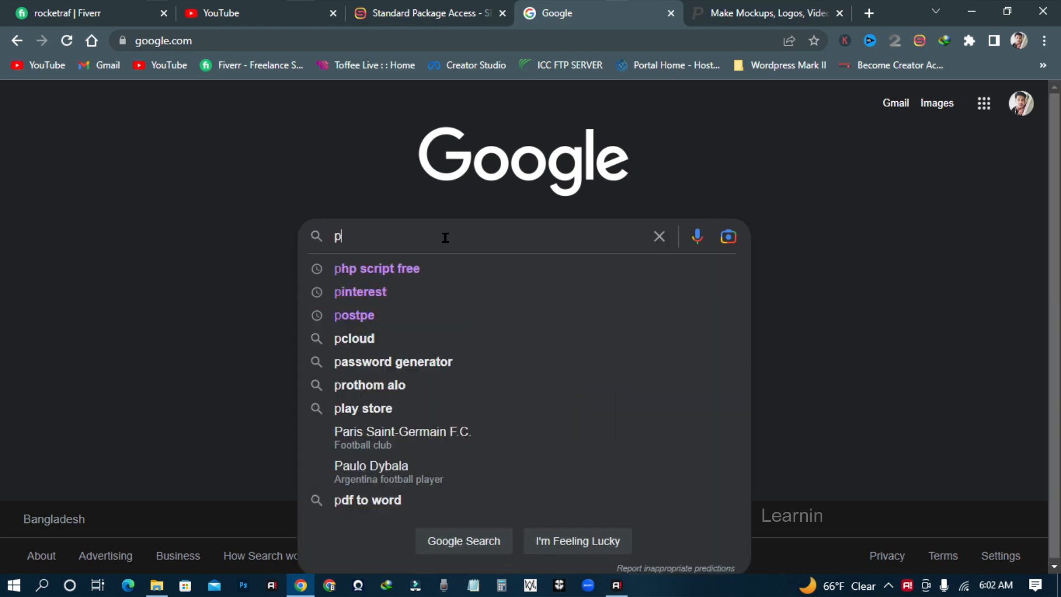
type("lace it")
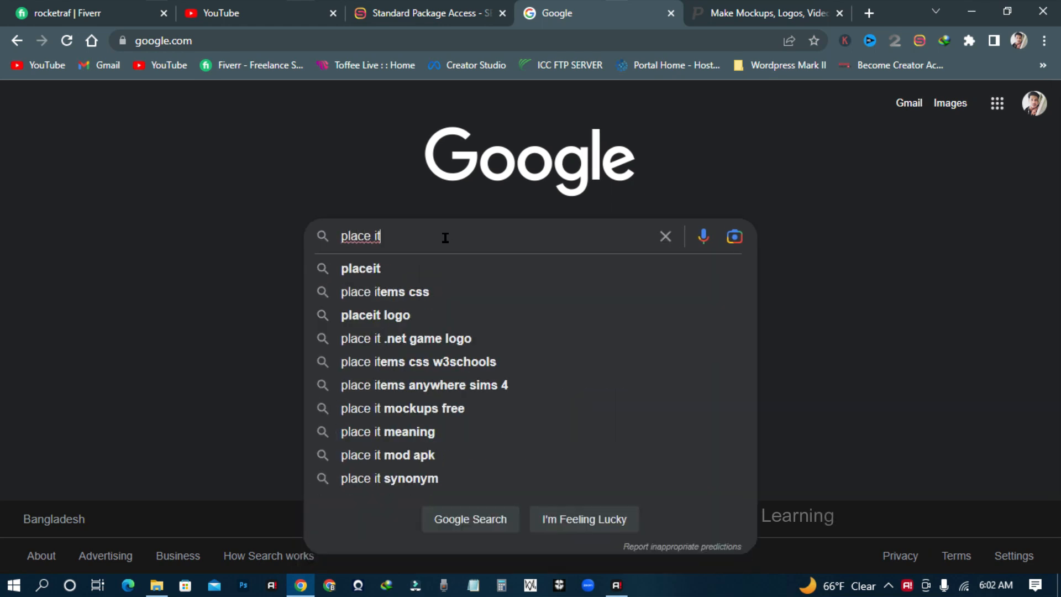
key("Return")
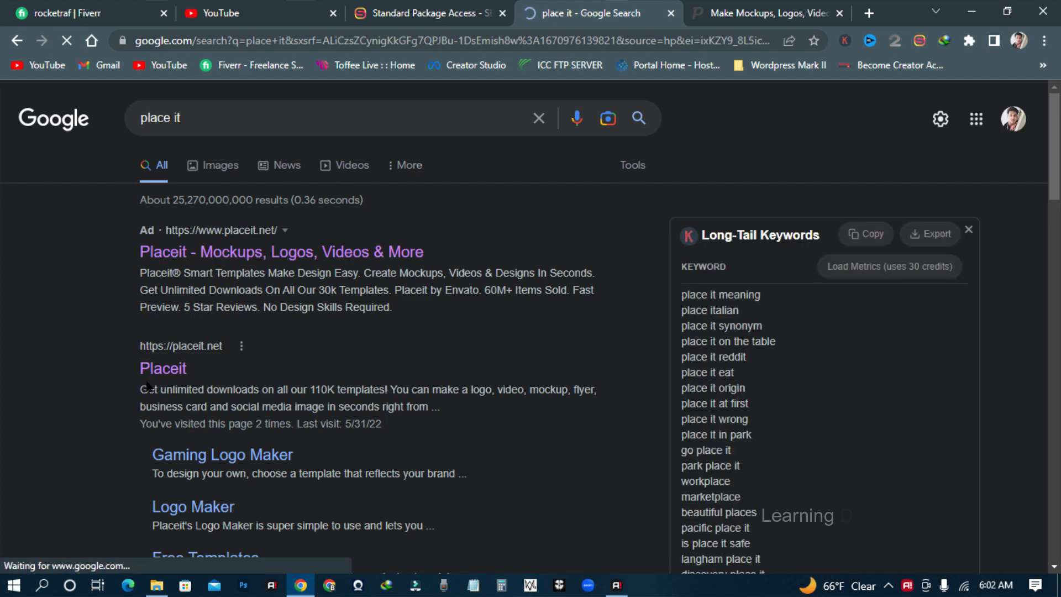
left_click(285, 255)
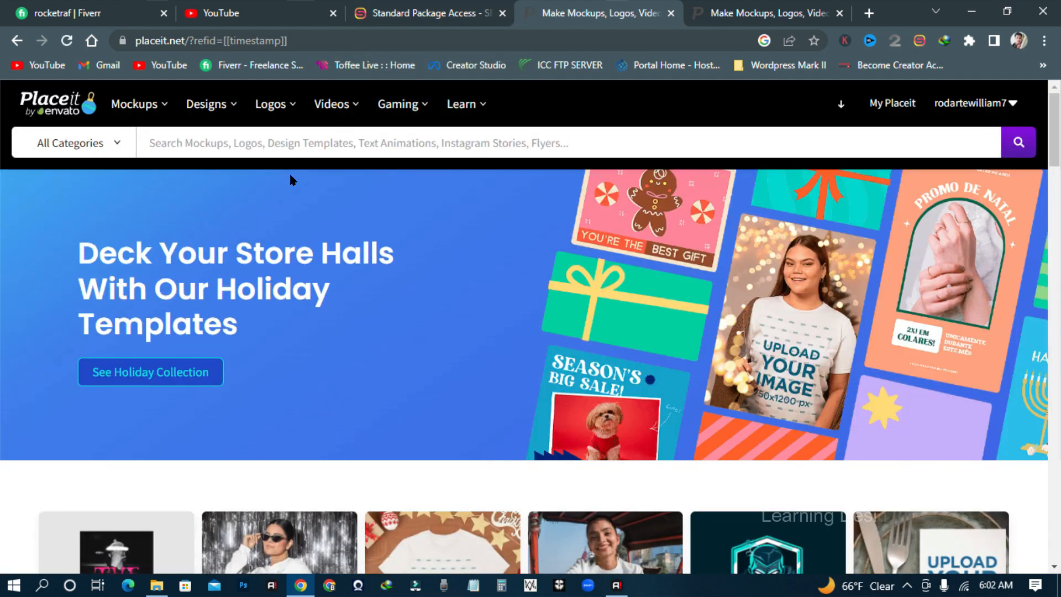
Browse the template categories and open the Warriors collection of gaming logos
mouse_move(270, 105)
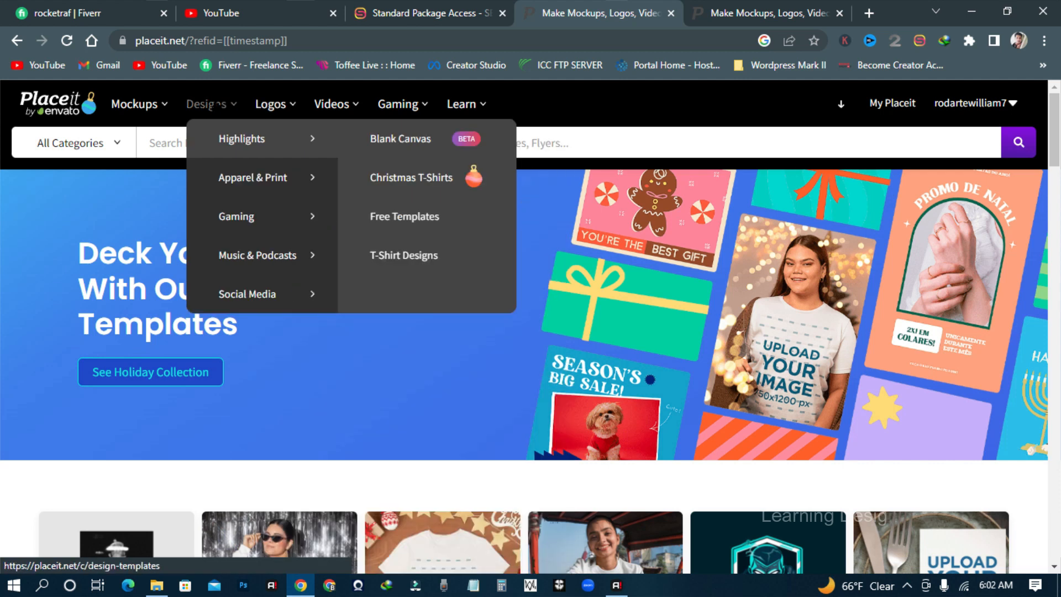
mouse_move(468, 115)
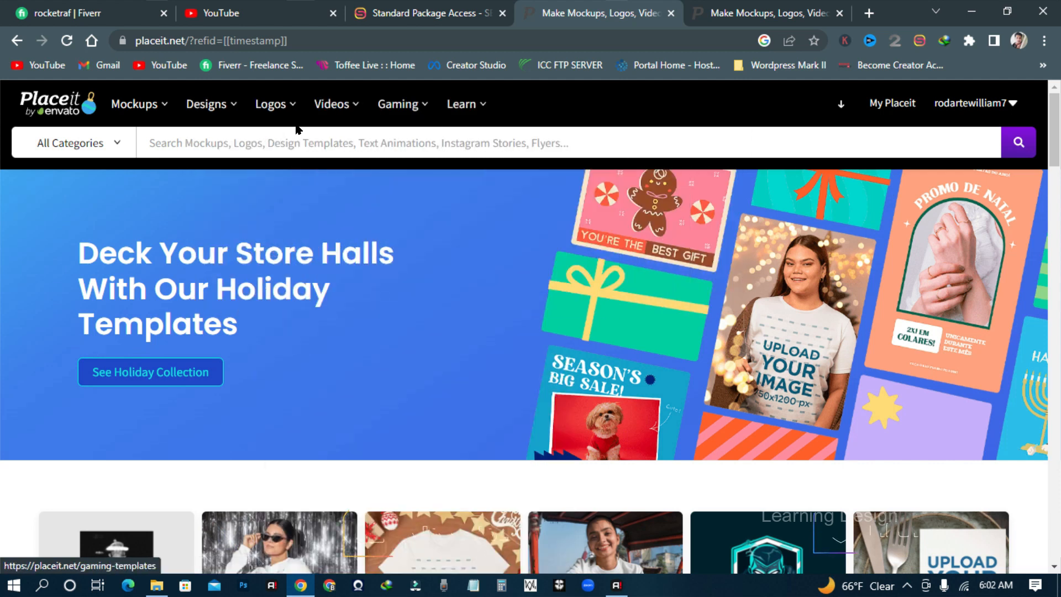
mouse_move(313, 295)
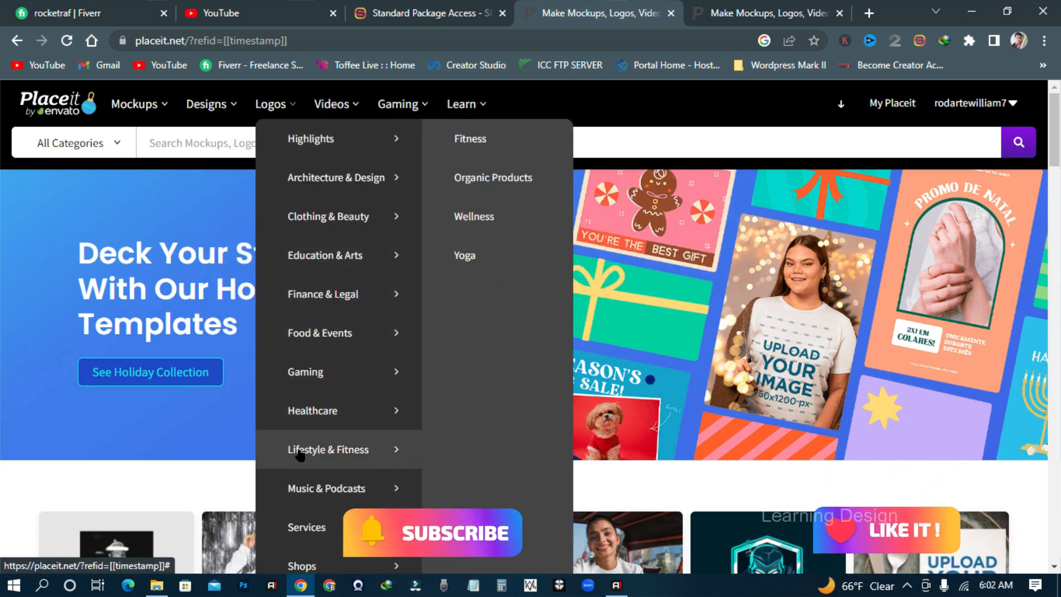
mouse_move(398, 105)
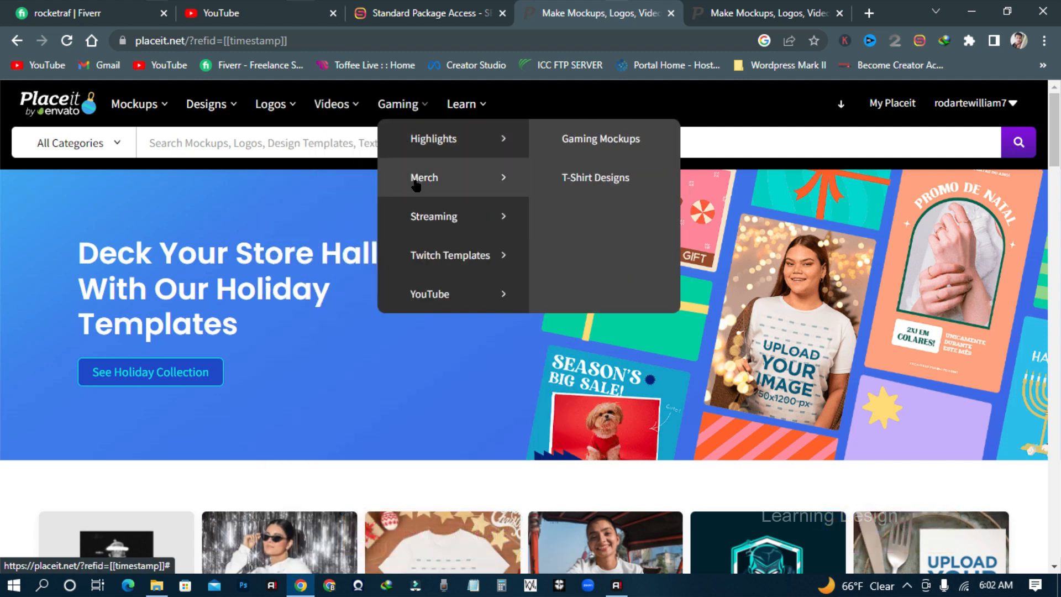
mouse_move(440, 261)
mouse_move(440, 203)
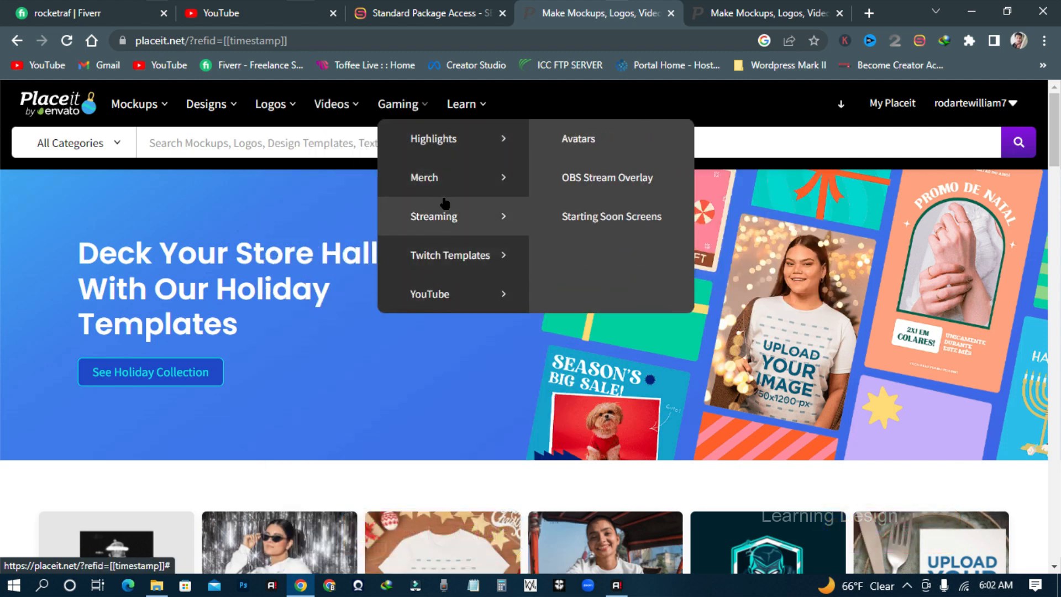
mouse_move(449, 138)
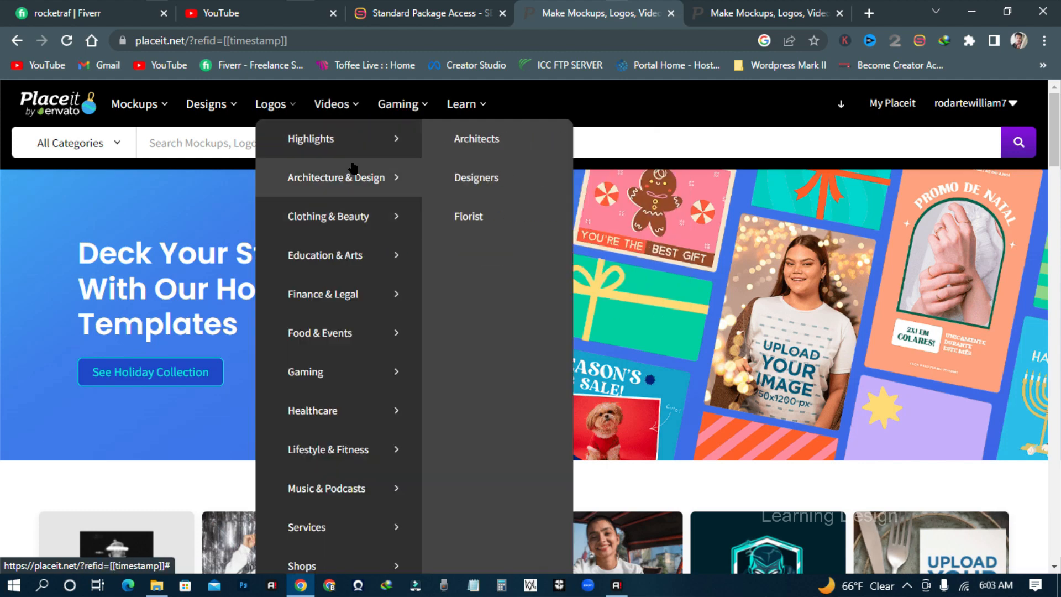
scroll(352, 171, "down", 4)
mouse_move(373, 387)
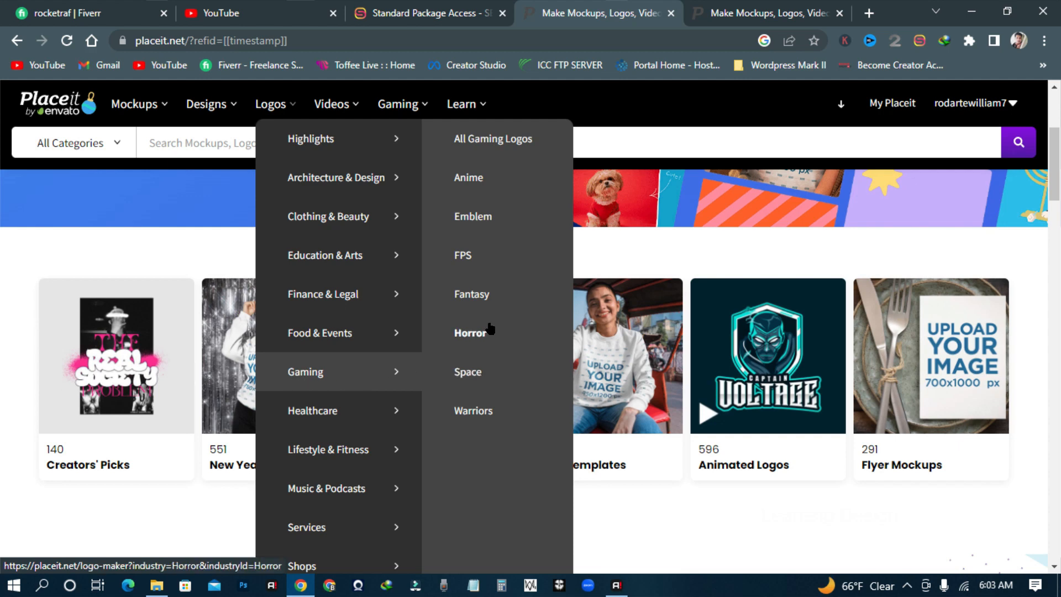
left_click(480, 412)
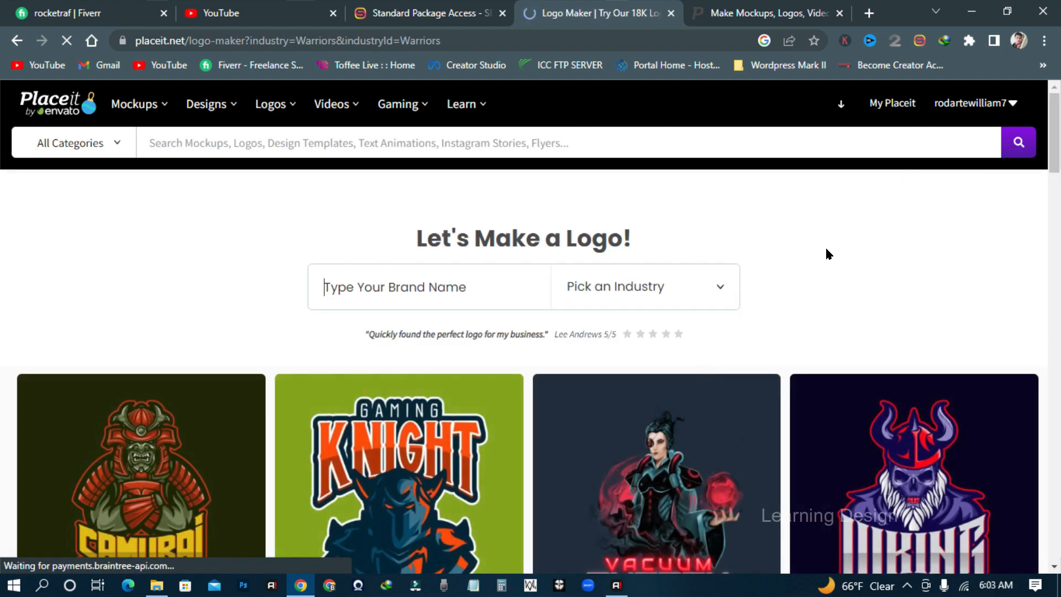
Look through the warrior logo templates and open the minimal Ghost Ninja streaming channel design
scroll(826, 262, "down", 3)
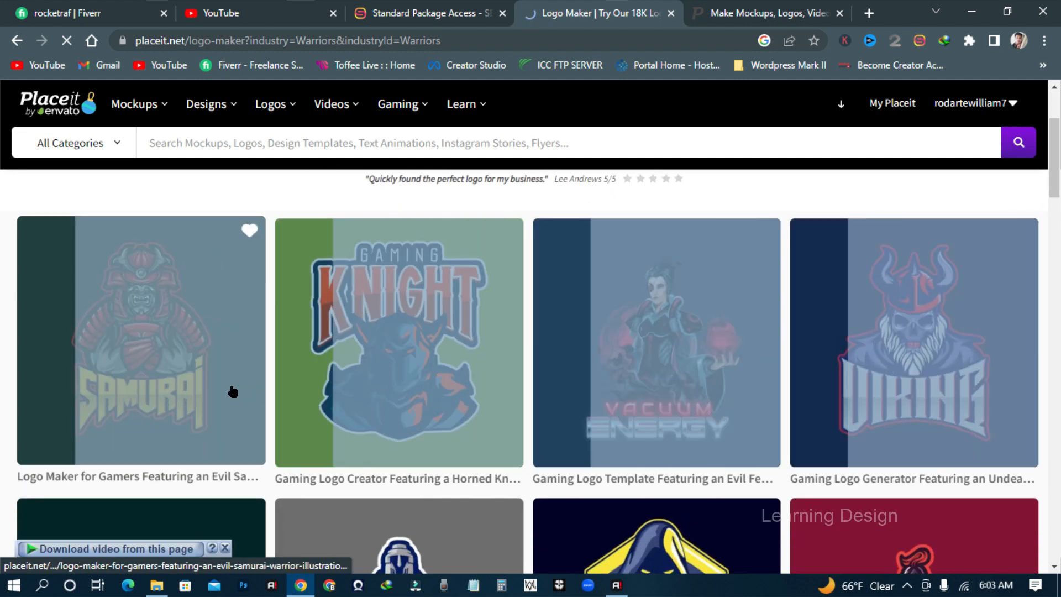
scroll(509, 332, "down", 5)
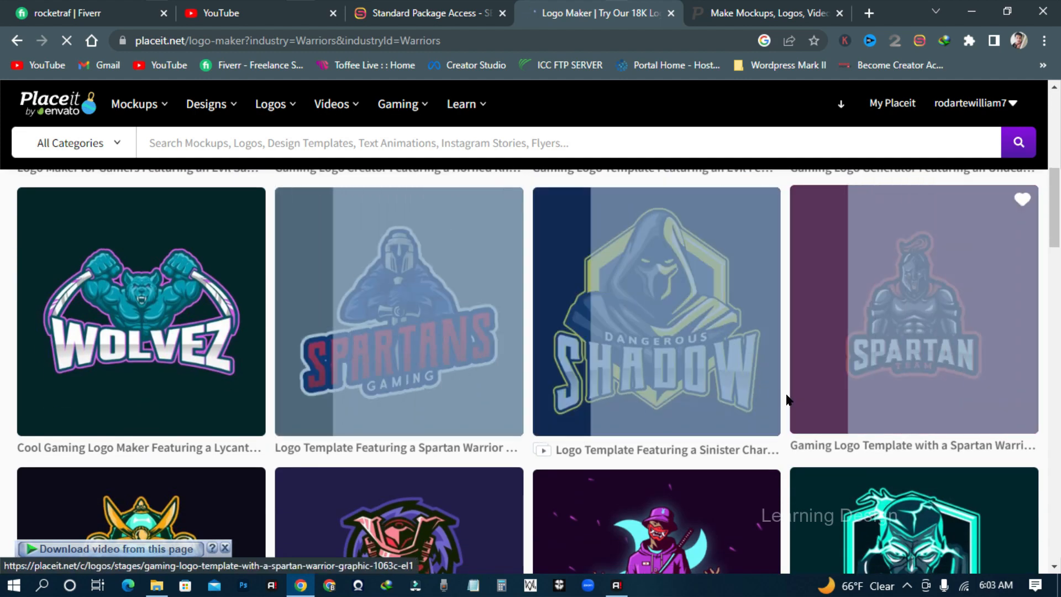
scroll(406, 337, "down", 5)
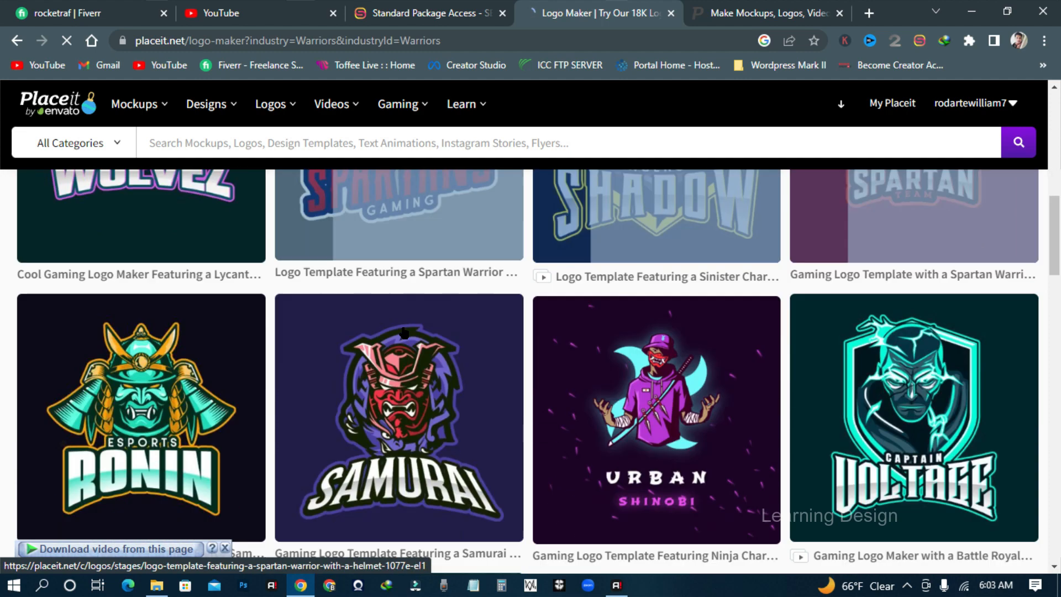
scroll(405, 337, "down", 4)
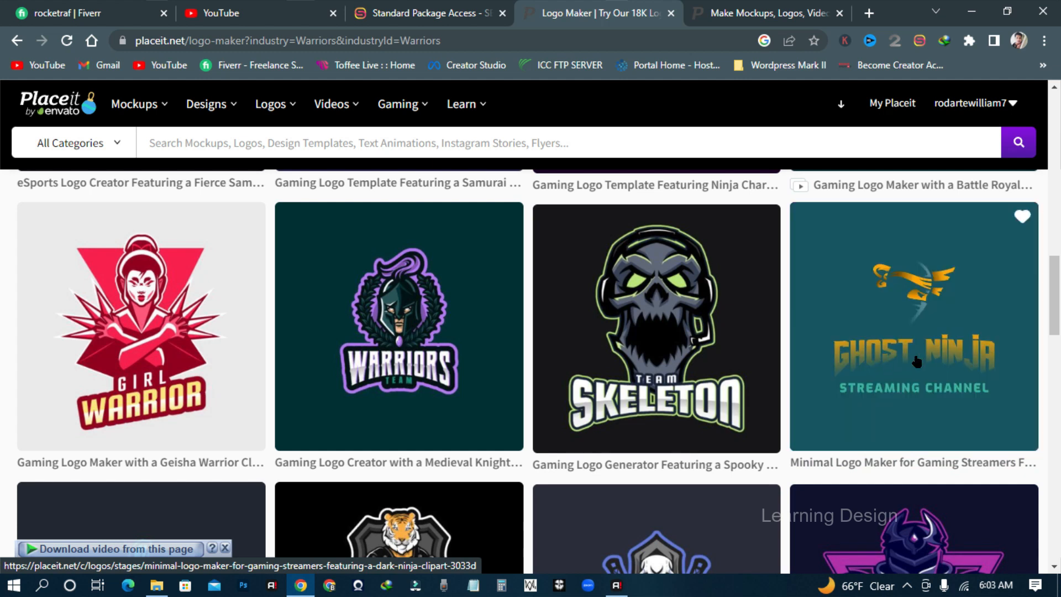
left_click(916, 362)
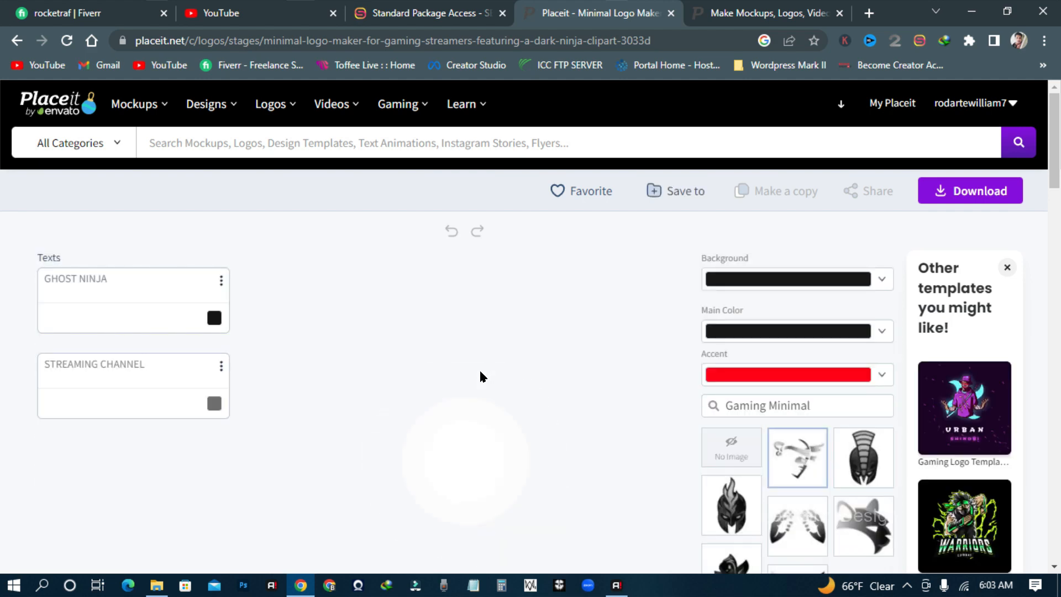
Replace the logo's main text "GHOST NINJA" with "Red Gamerz"
scroll(481, 376, "down", 1)
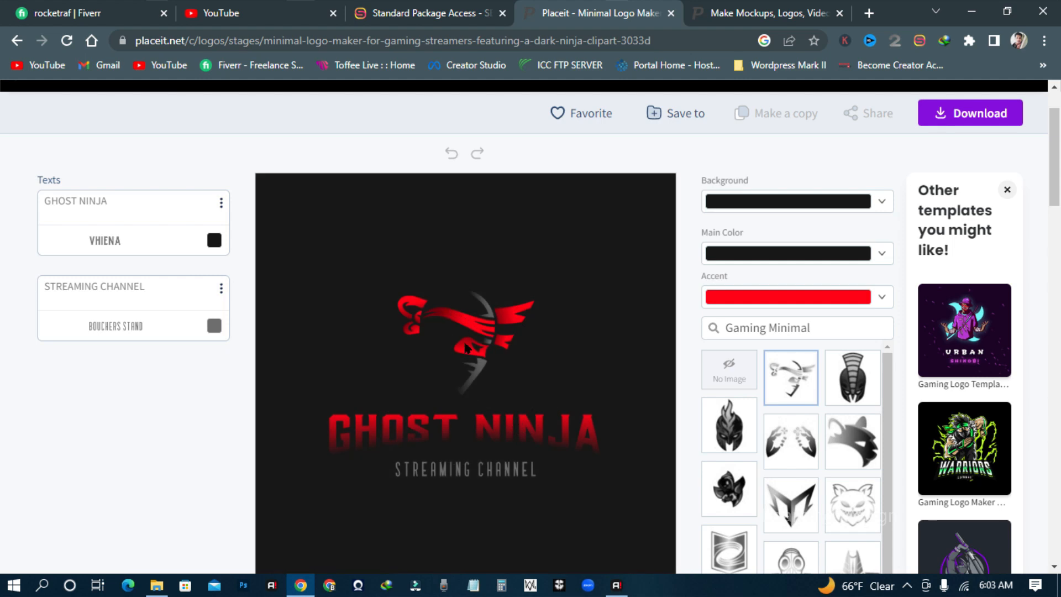
scroll(402, 440, "down", 1)
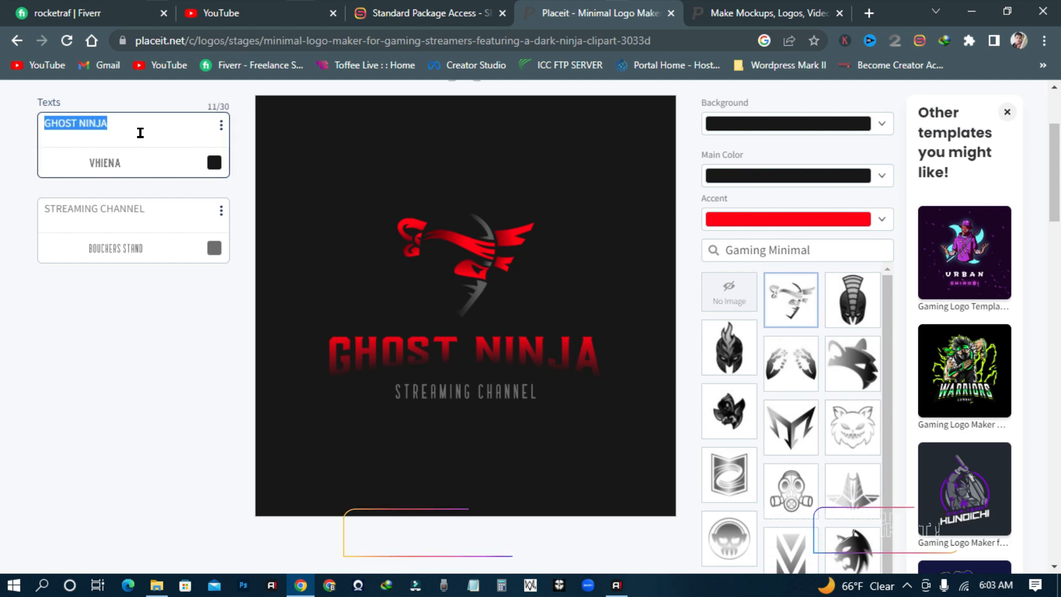
type("Red Ga")
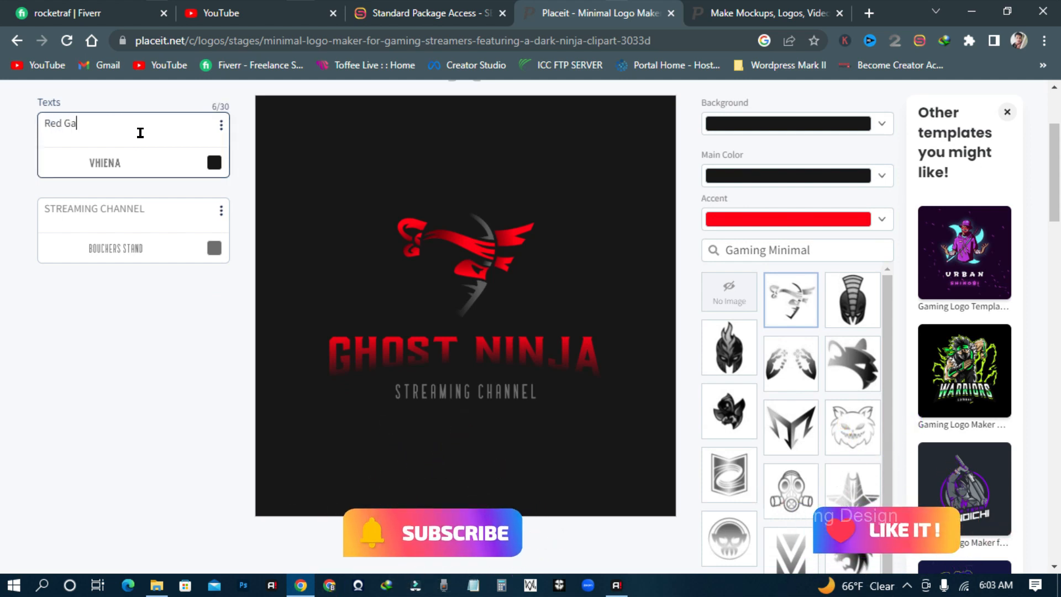
type("merz")
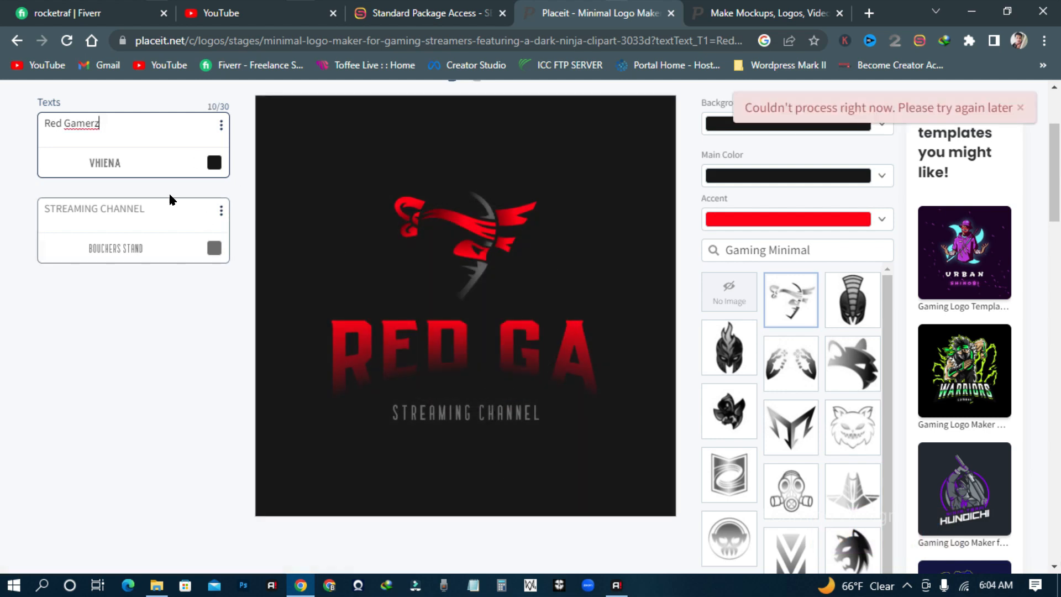
left_click(208, 139)
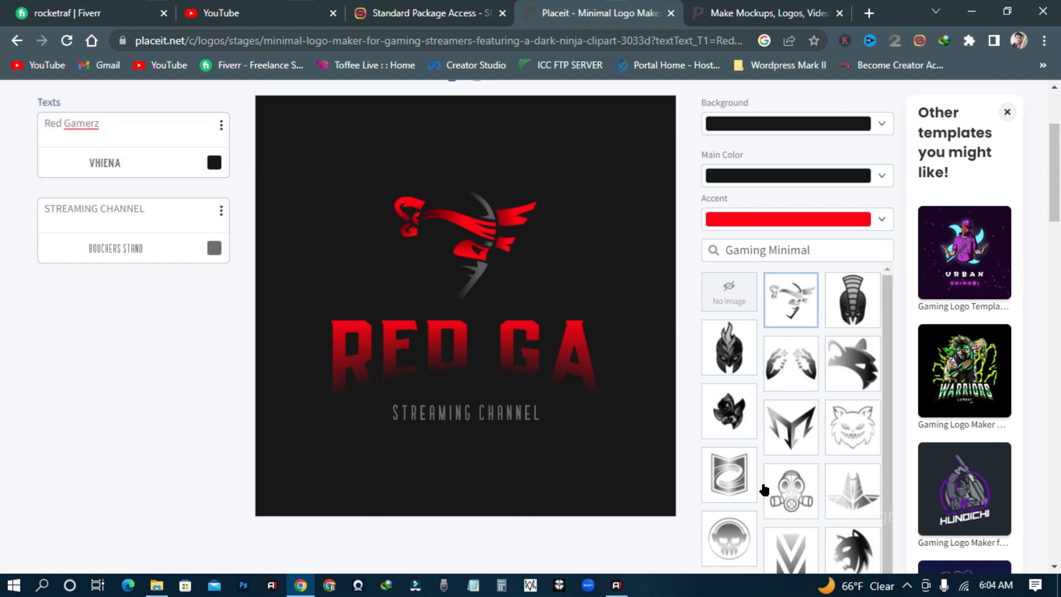
left_click(130, 169)
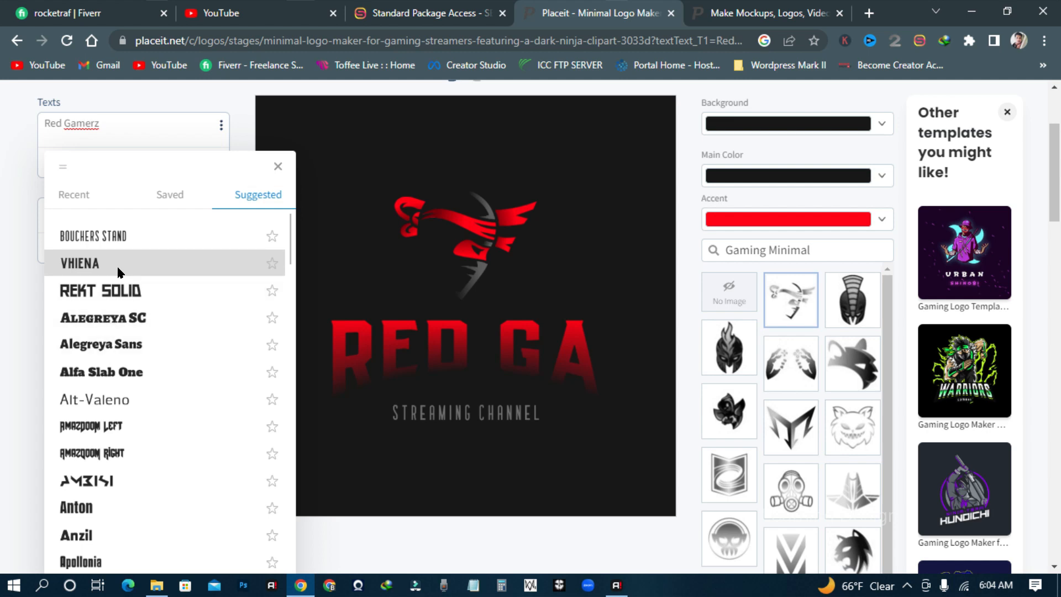
left_click(137, 108)
left_click(220, 126)
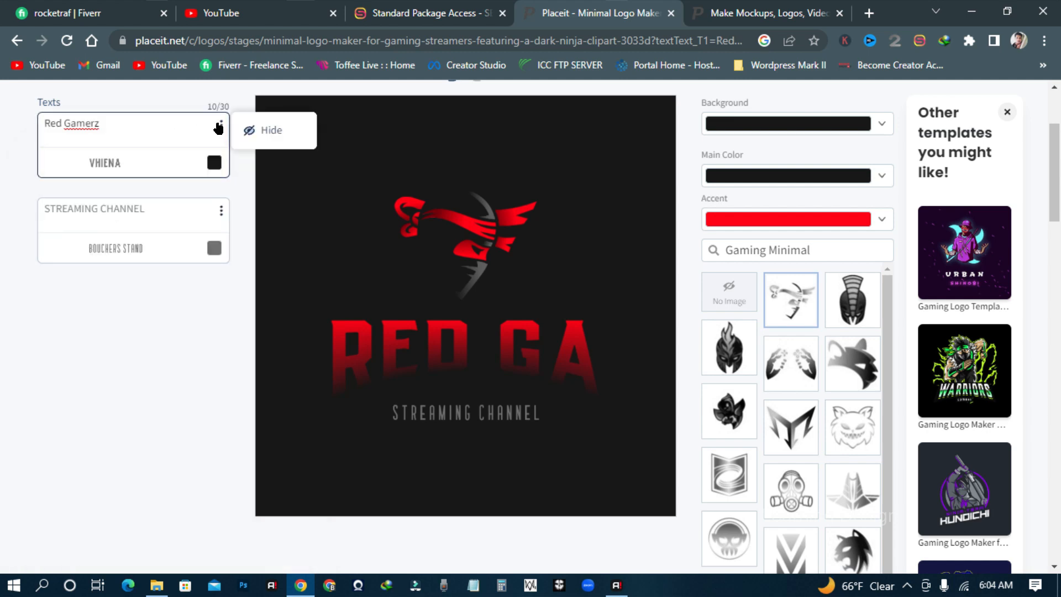
left_click(587, 434)
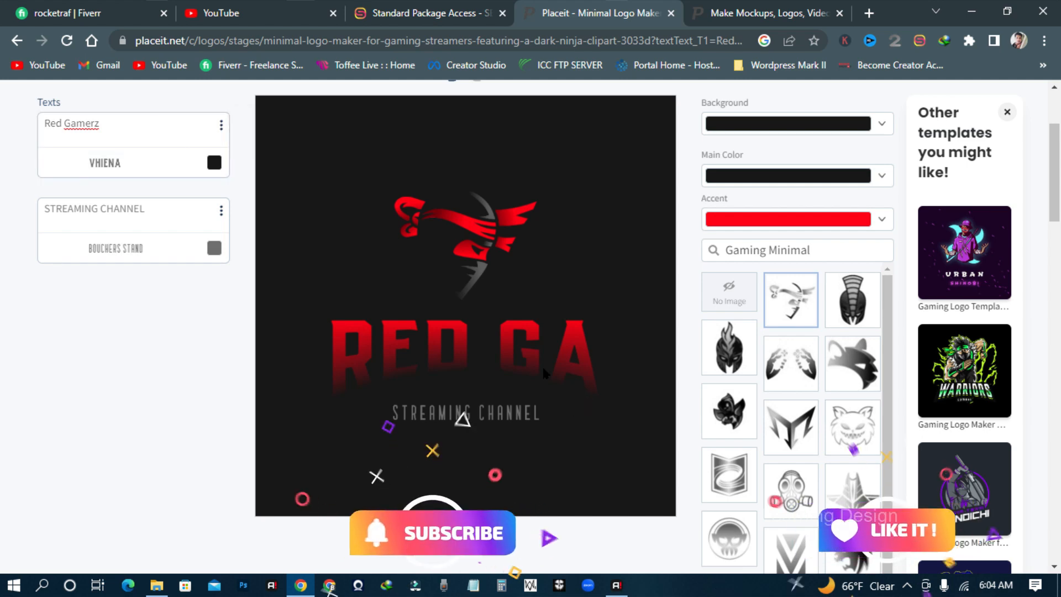
left_click(125, 221)
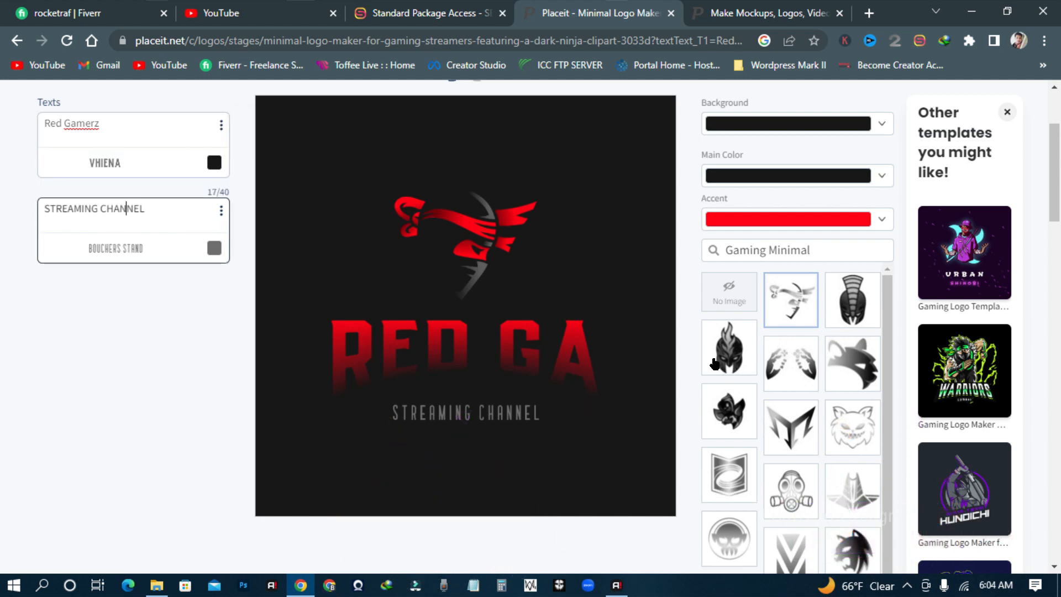
Swap the logo graphic for the warrior helmet with a flame crest and set the Red Gamerz text's font to Ambisi
left_click(733, 354)
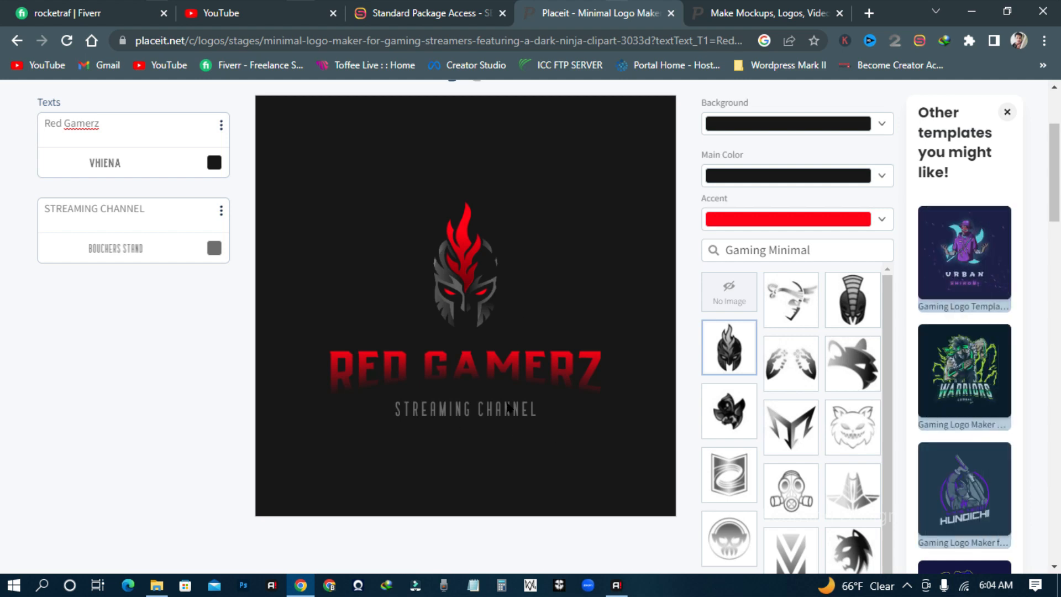
left_click(142, 165)
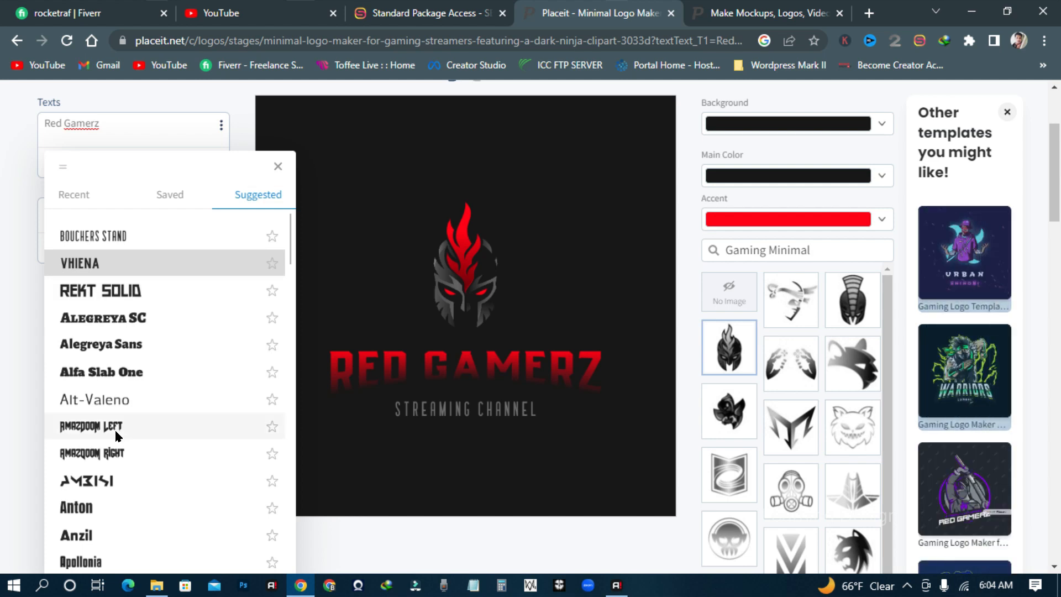
left_click(114, 476)
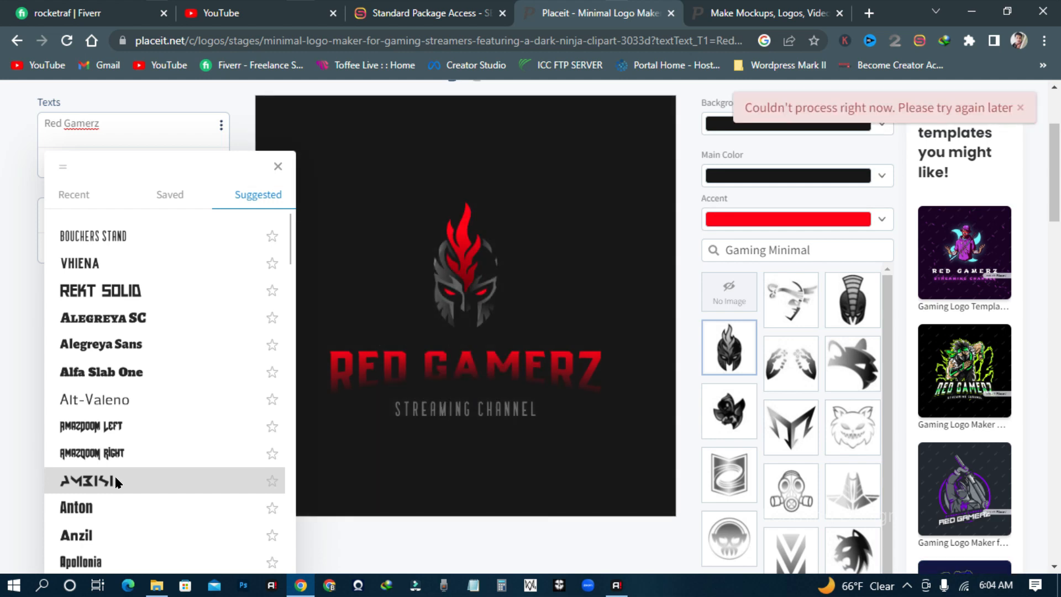
left_click(436, 453)
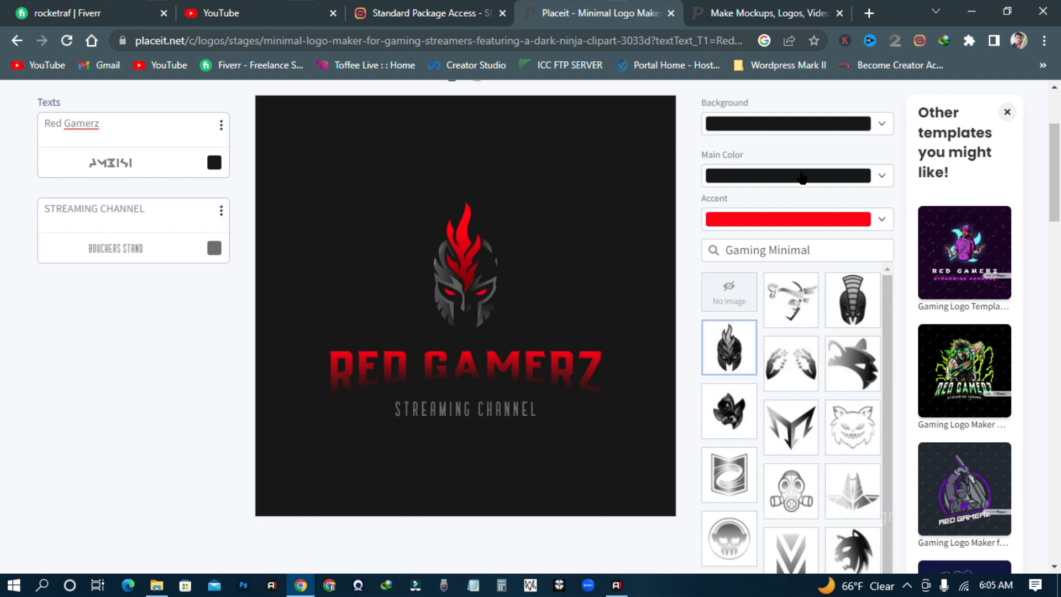
Try dark navy as the logo's background color, and settle on black
left_click(786, 132)
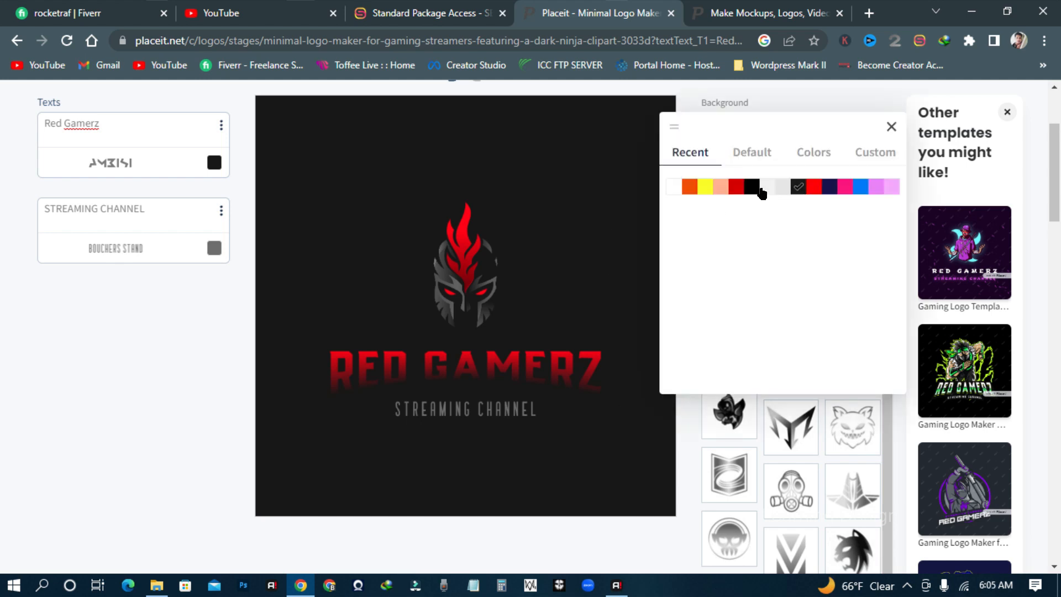
left_click(829, 186)
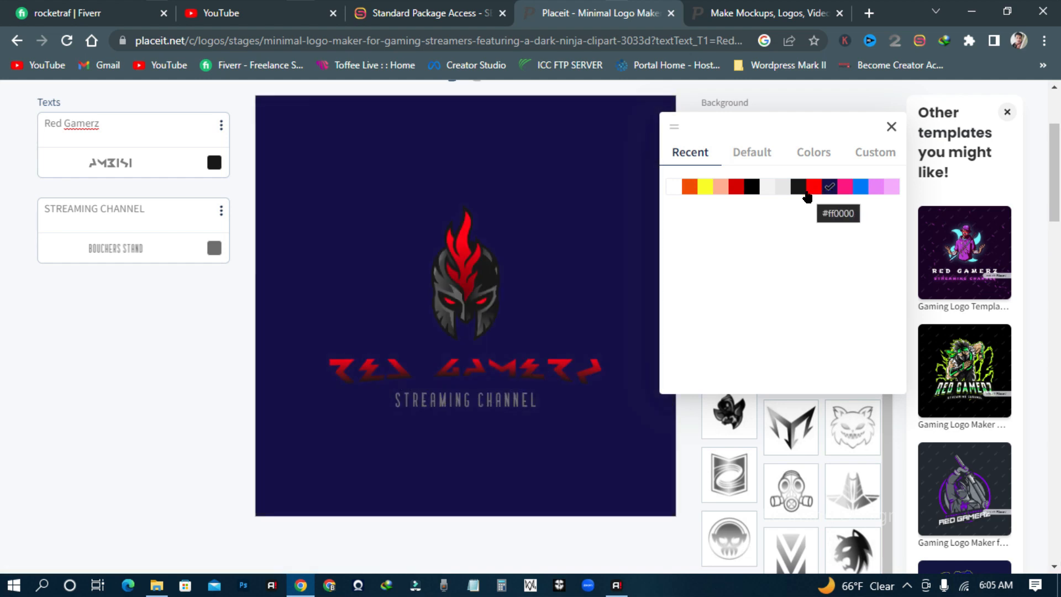
left_click(751, 188)
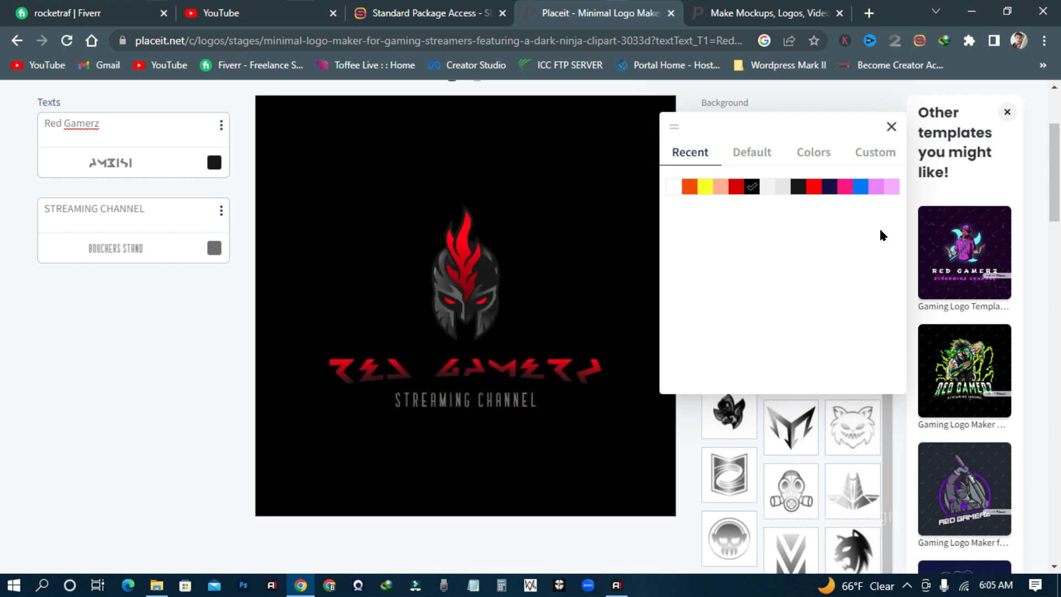
left_click(891, 128)
Swap the logo graphic for the minimal ninja face with a flowing headband
scroll(845, 421, "down", 5)
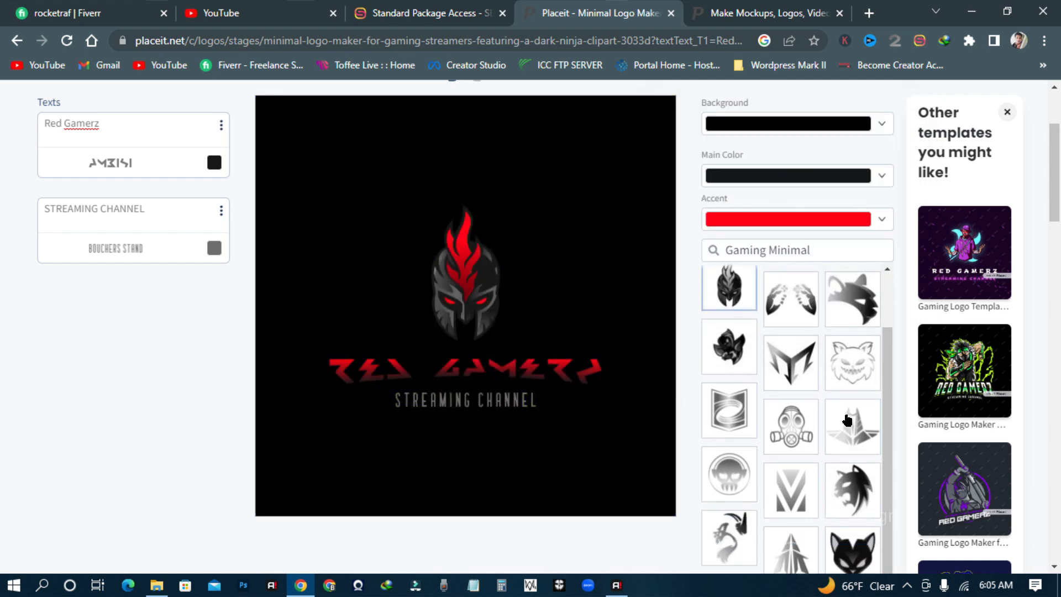
scroll(844, 421, "down", 3)
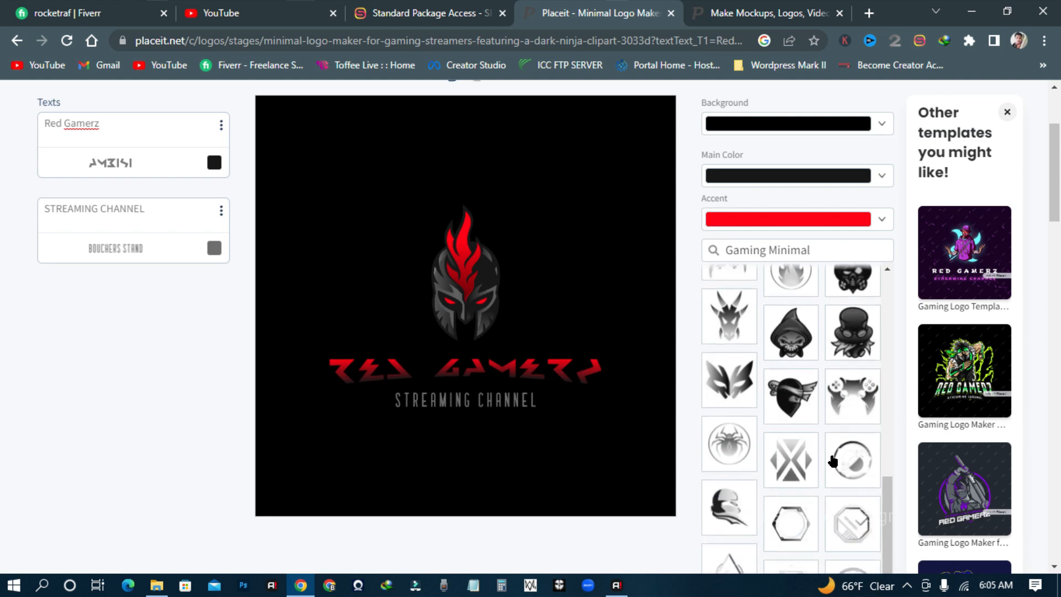
scroll(811, 489, "up", 8)
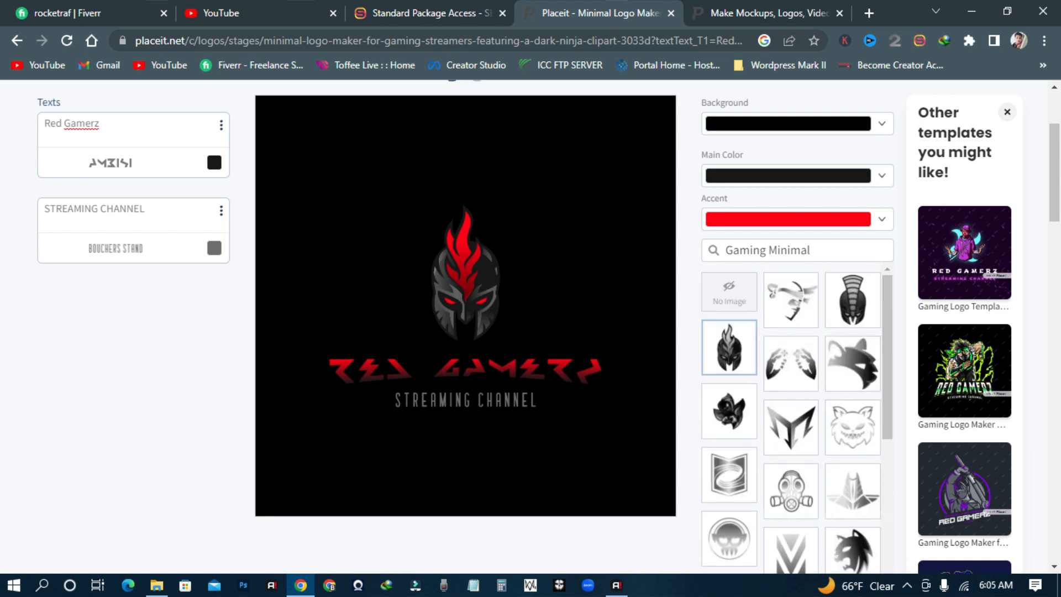
left_click(794, 300)
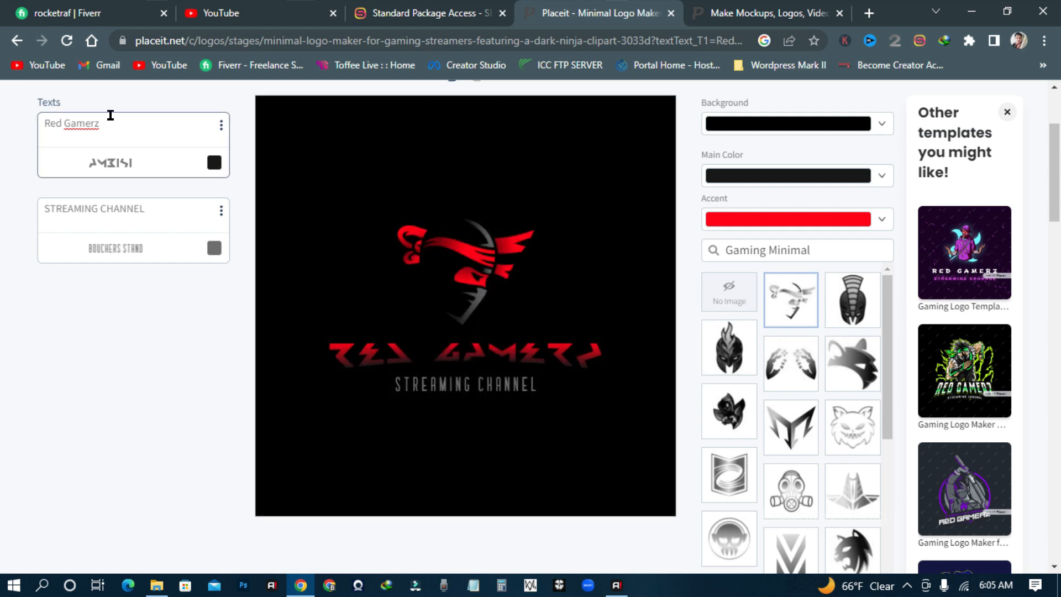
Try the suggested fonts Amazdoom Right and Anzil on the Red Gamerz text
left_click(143, 163)
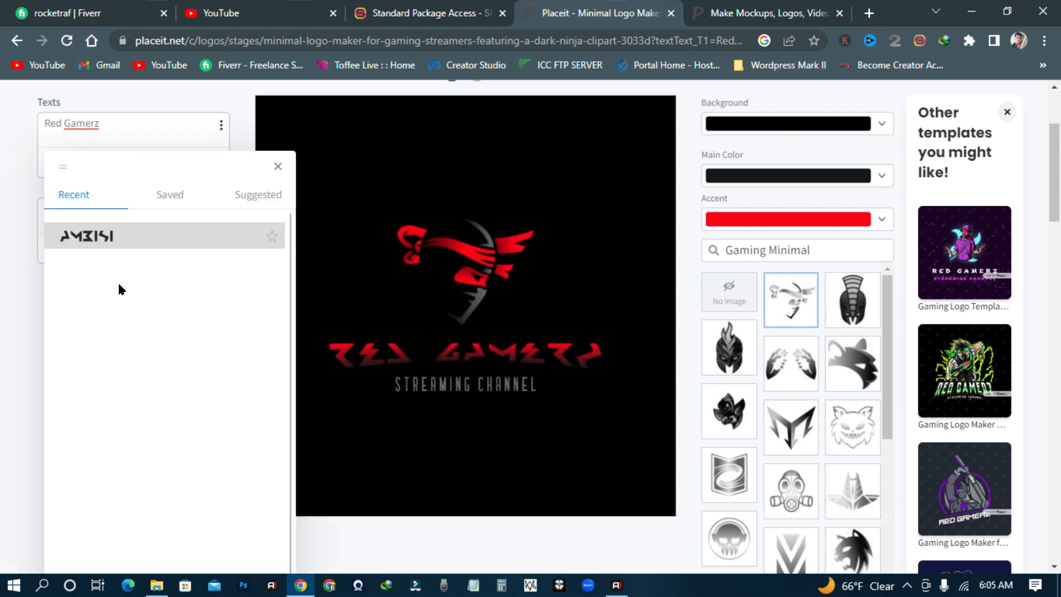
scroll(128, 359, "up", 3)
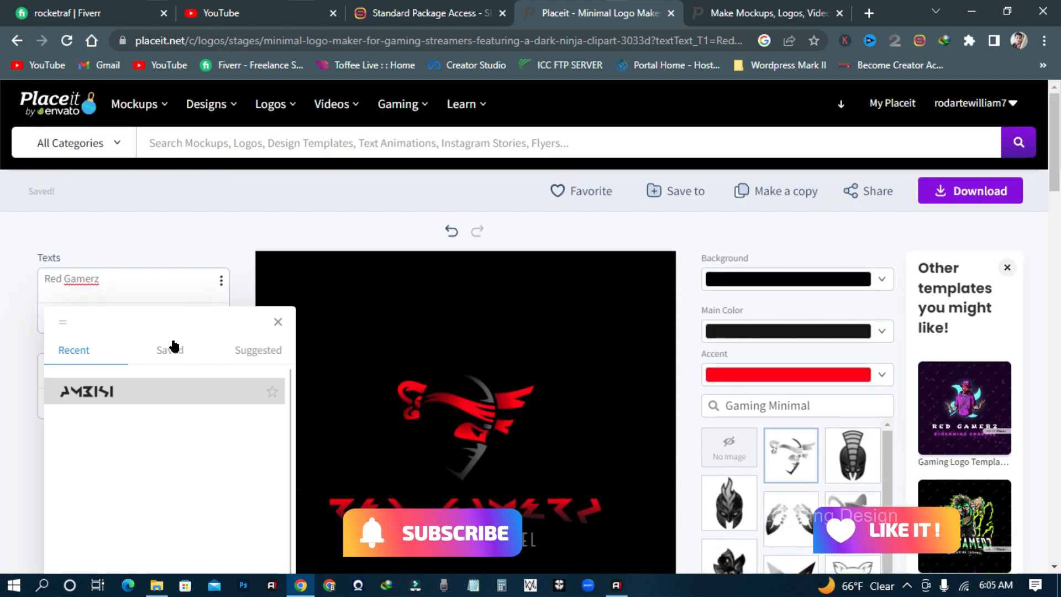
scroll(246, 158, "down", 4)
left_click(188, 119)
left_click(238, 117)
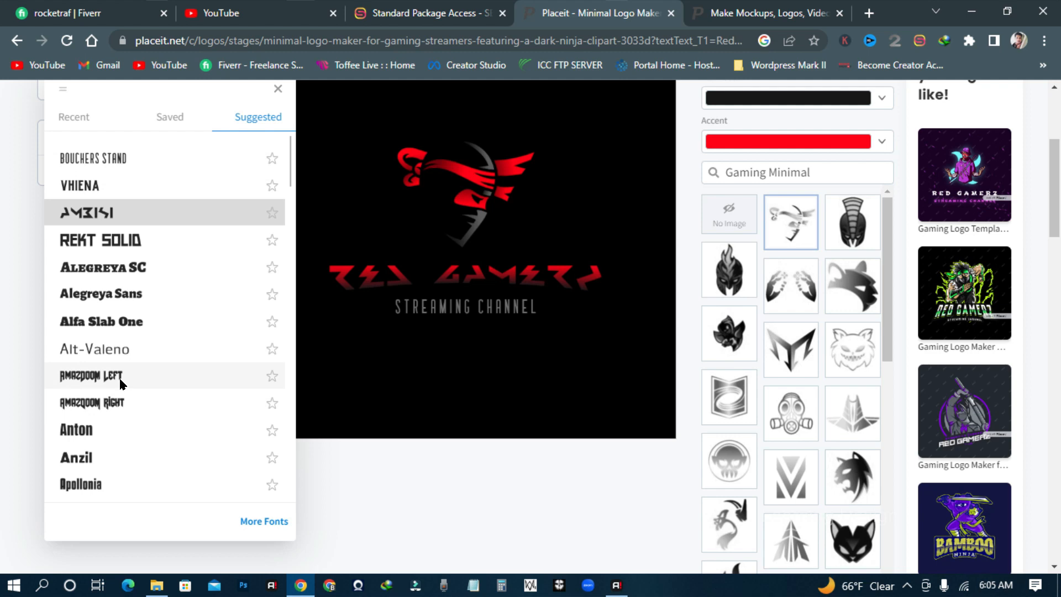
left_click(118, 403)
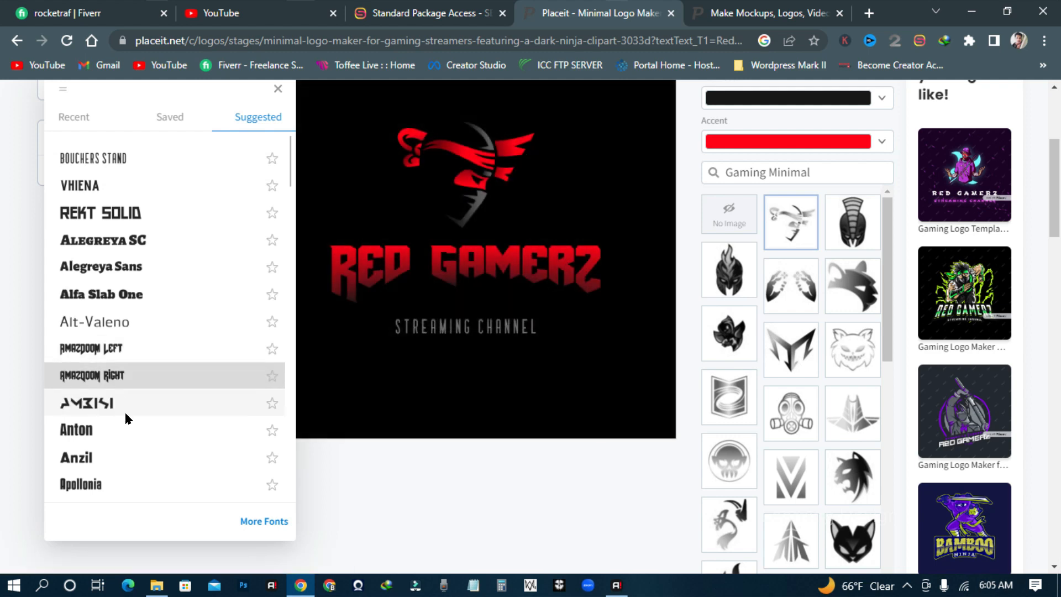
scroll(101, 397, "down", 1)
left_click(104, 383)
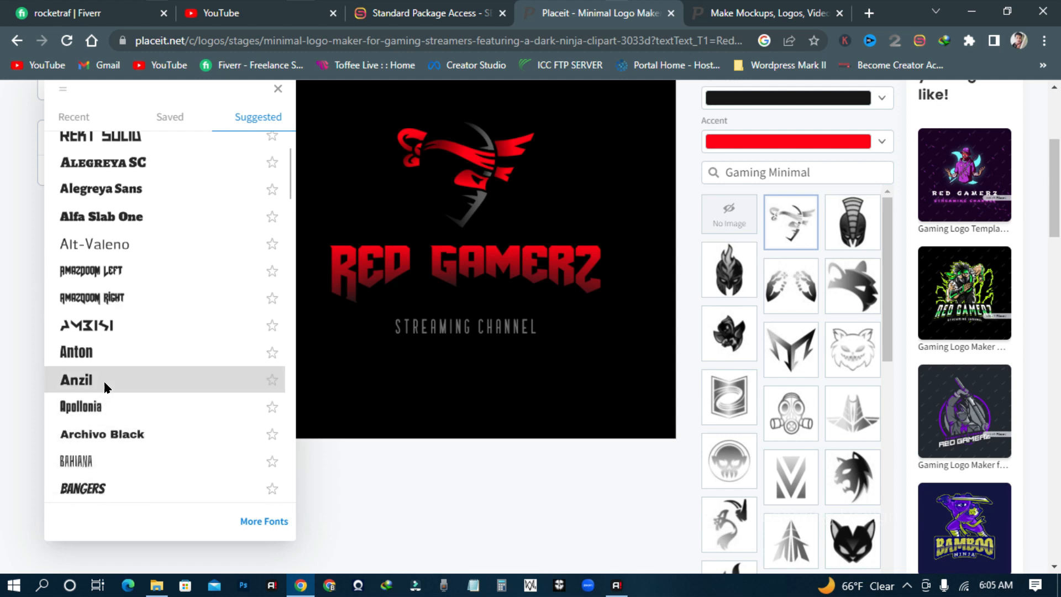
Try the Black Spirit and bold Exo fonts on the Red Gamerz text
scroll(104, 382, "down", 1)
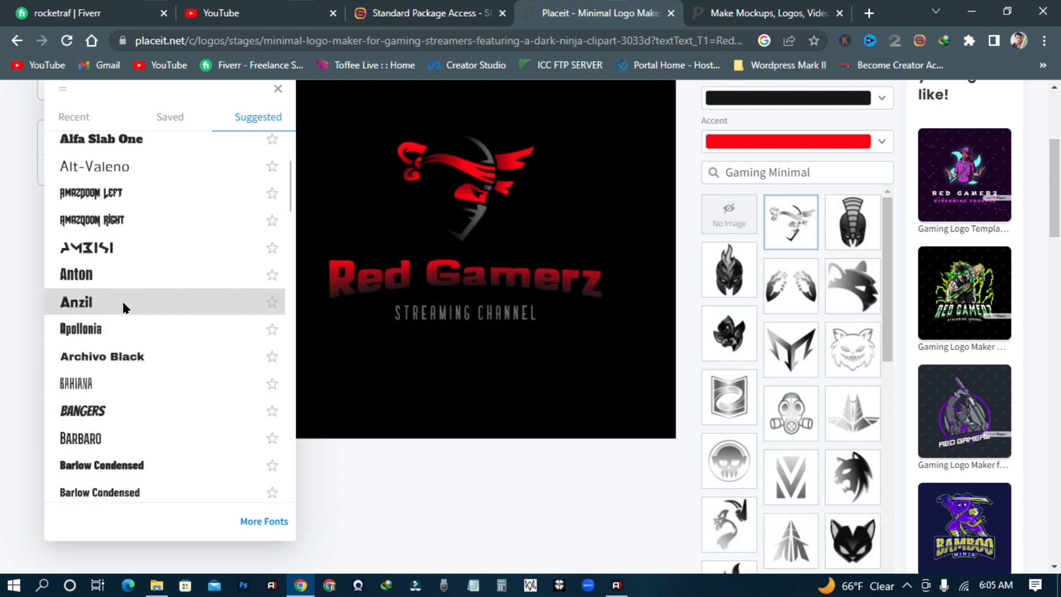
scroll(125, 326, "down", 2)
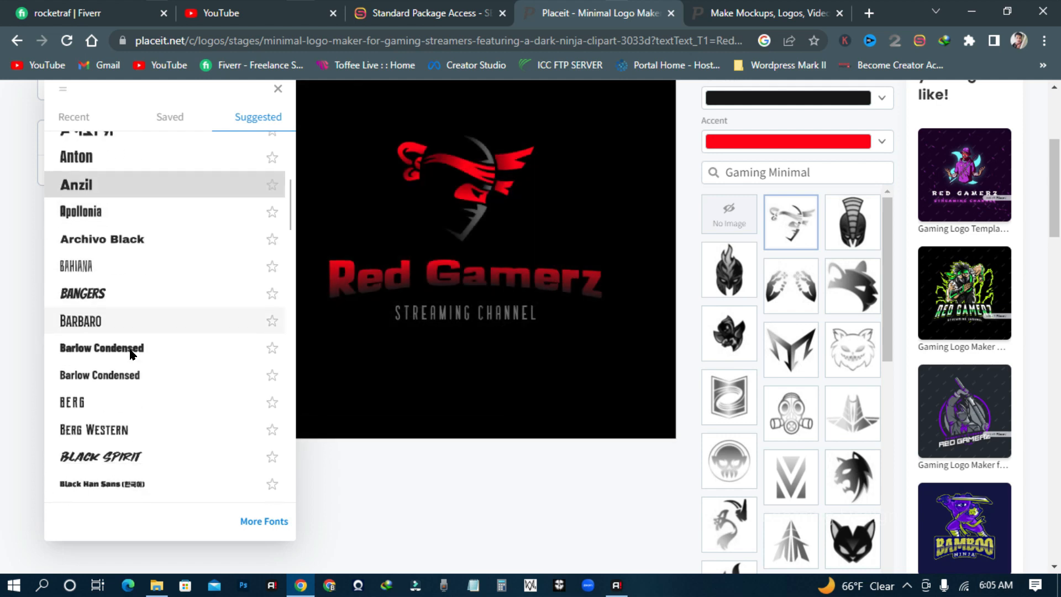
left_click(127, 425)
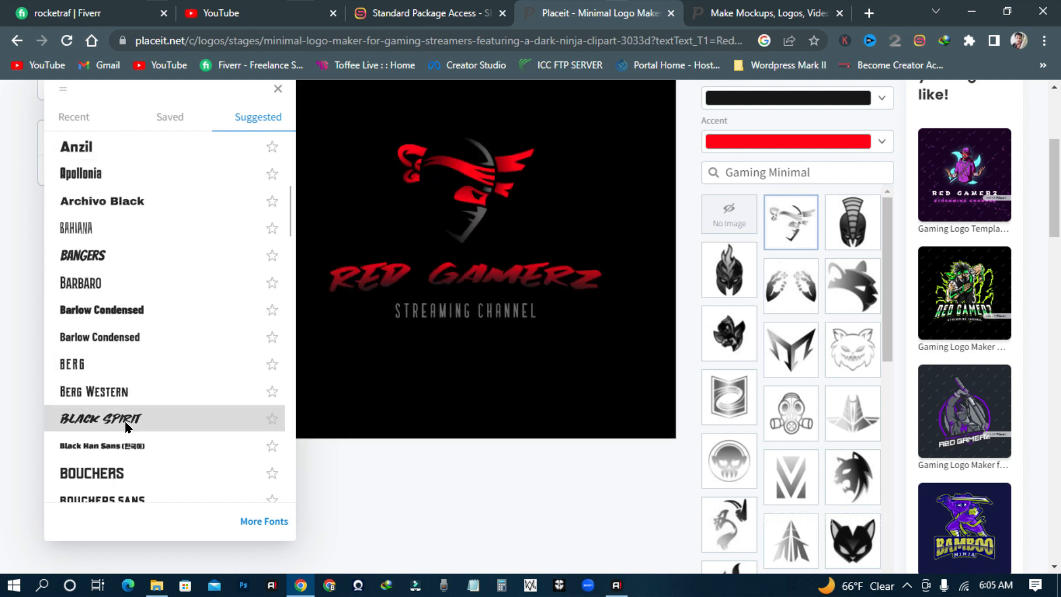
scroll(127, 426, "down", 2)
scroll(138, 377, "down", 2)
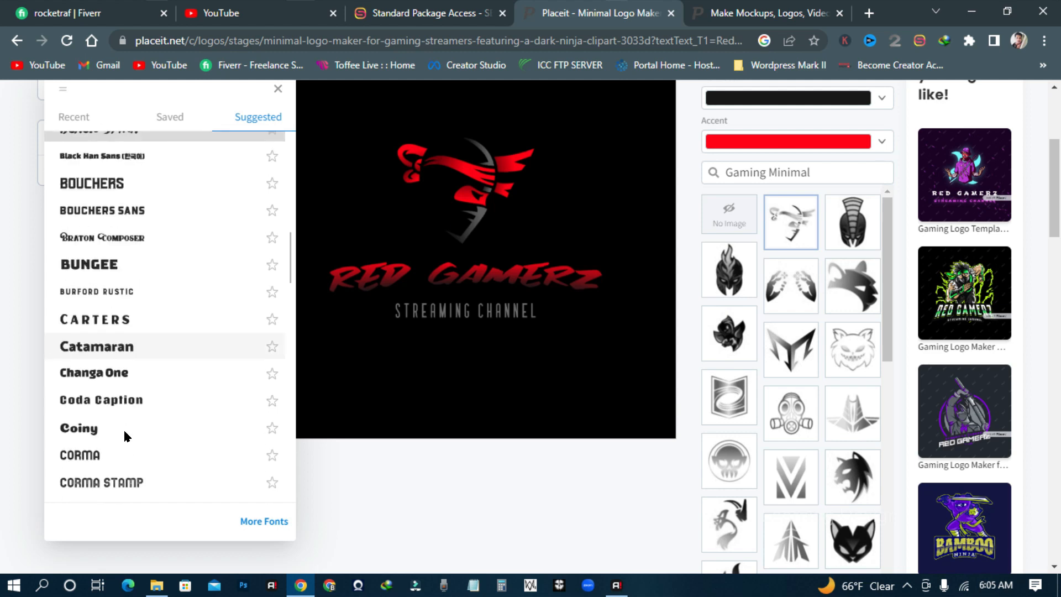
scroll(124, 429, "down", 3)
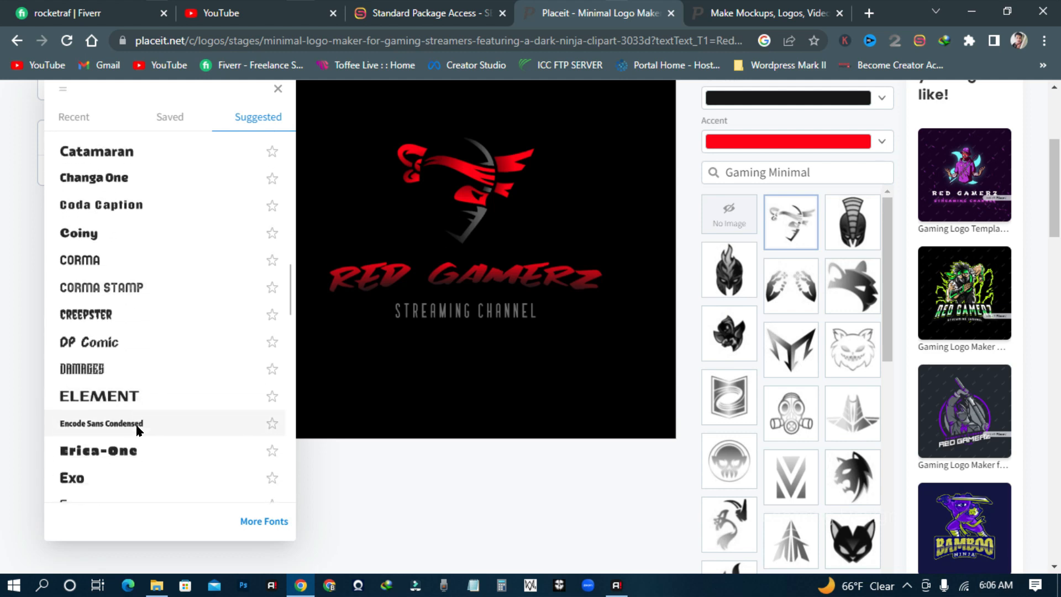
scroll(138, 429, "down", 1)
left_click(98, 421)
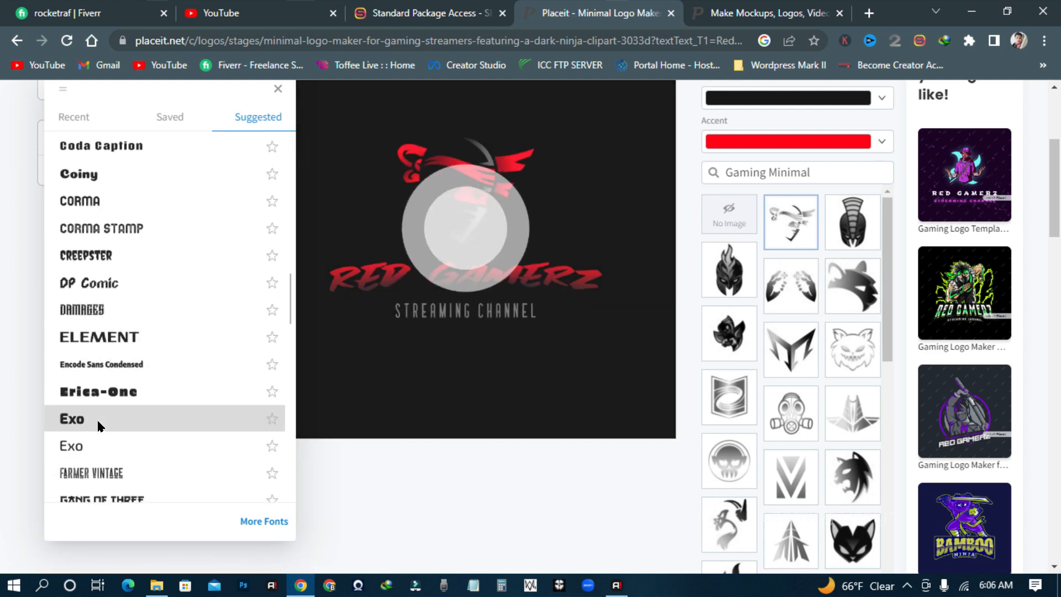
Set the Red Gamerz text's font to Vhiena and close the font picker
scroll(117, 431, "up", 15)
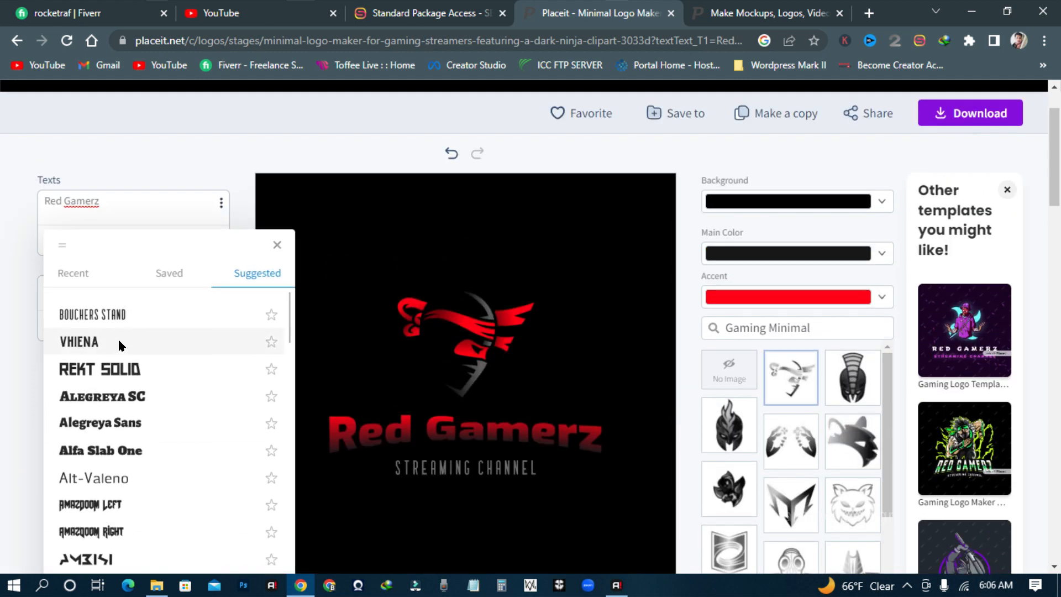
left_click(122, 348)
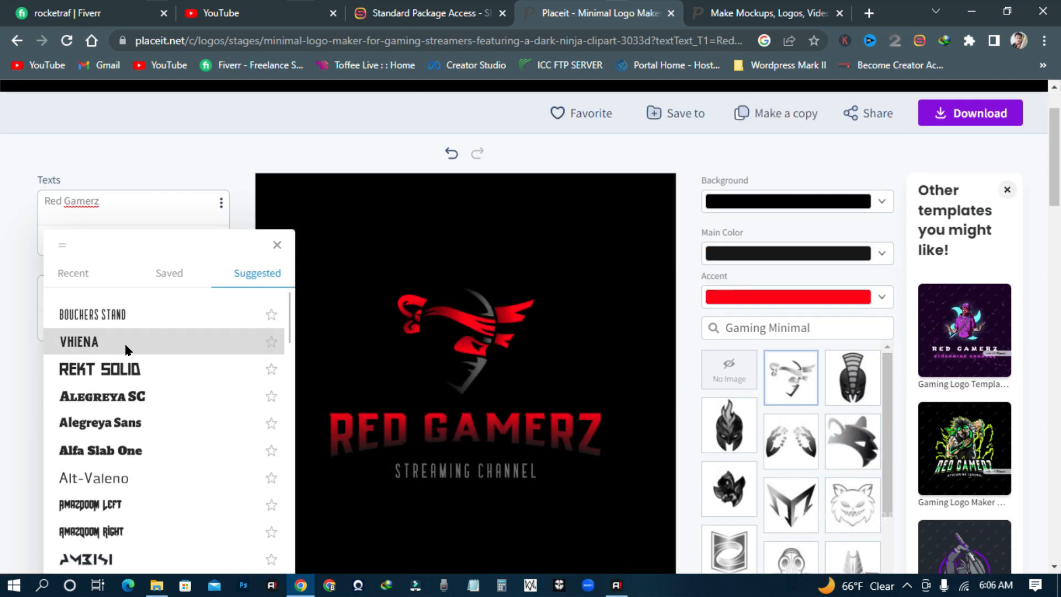
scroll(124, 348, "down", 1)
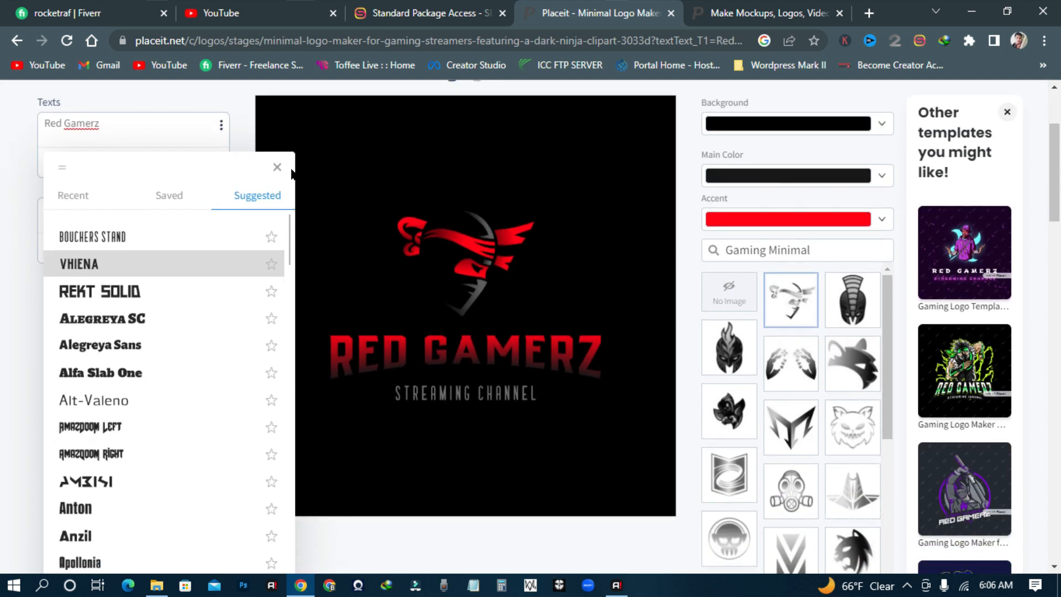
left_click(277, 167)
Replace the tagline "STREAMING CHANNEL" with "YOUR GAMING PARTNER"
left_click_drag(145, 209, 15, 208)
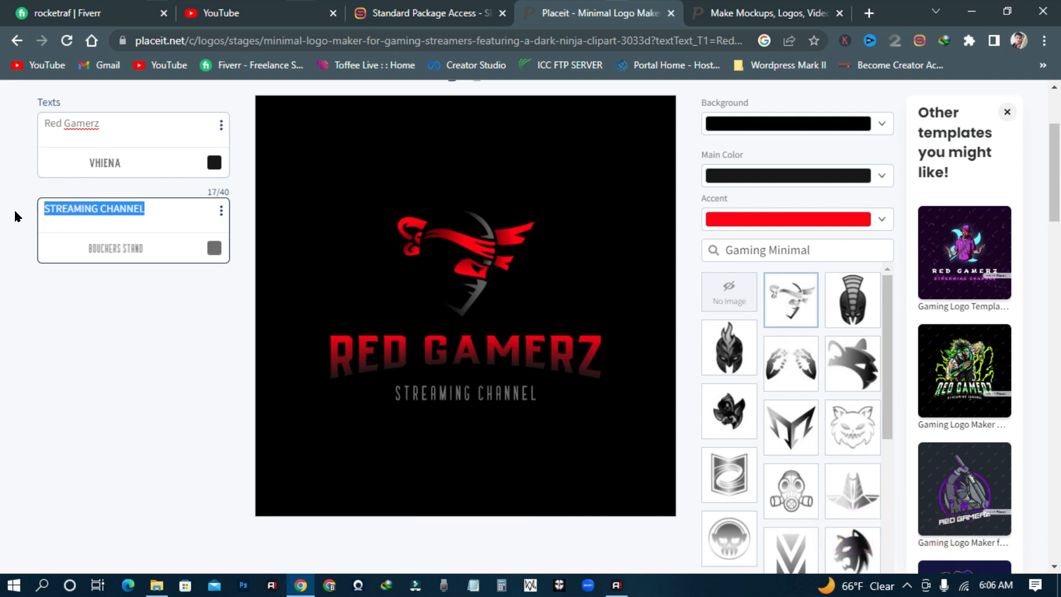
type("YOUR GA")
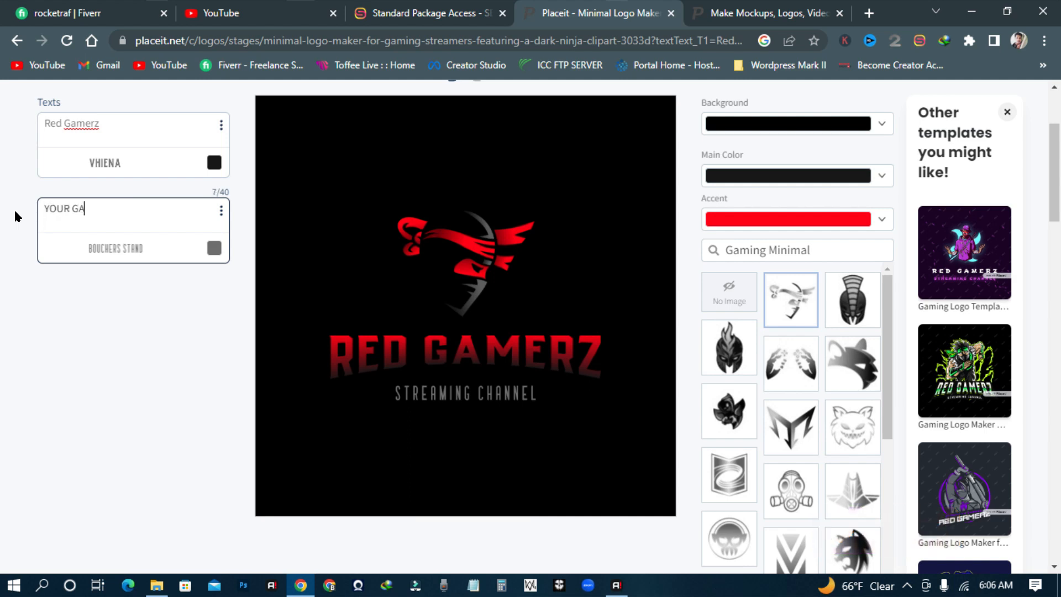
type("MING PARTNER")
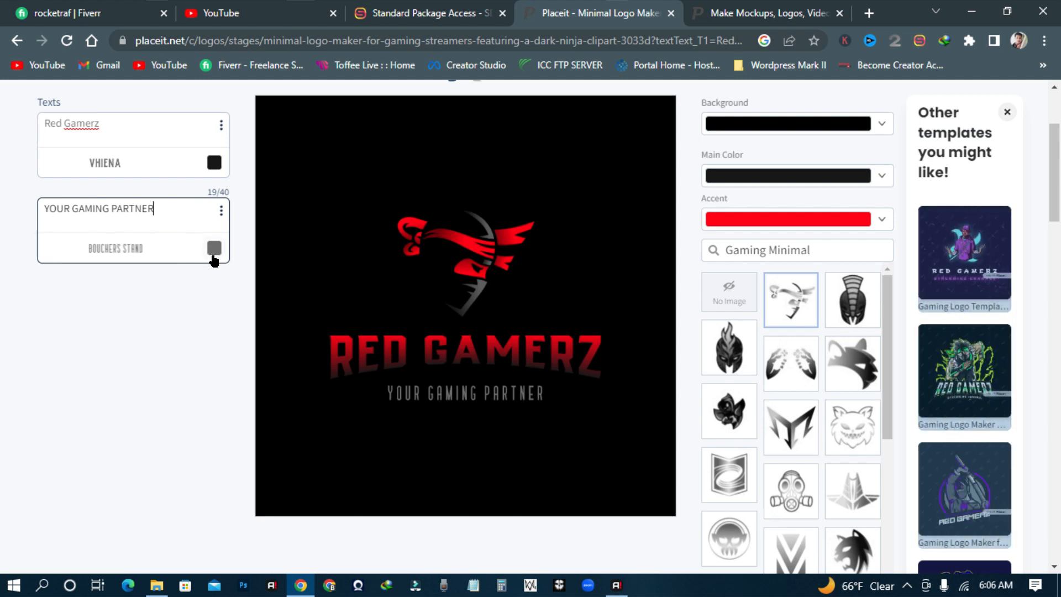
Set the tagline's text color to white and close the color picker
left_click(214, 248)
left_click(39, 311)
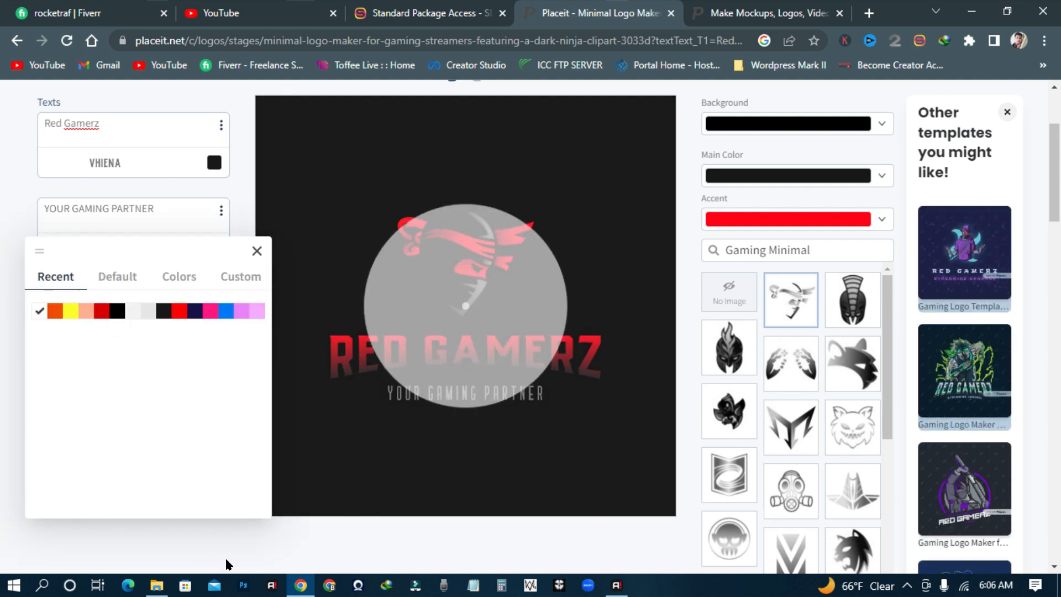
left_click(234, 545)
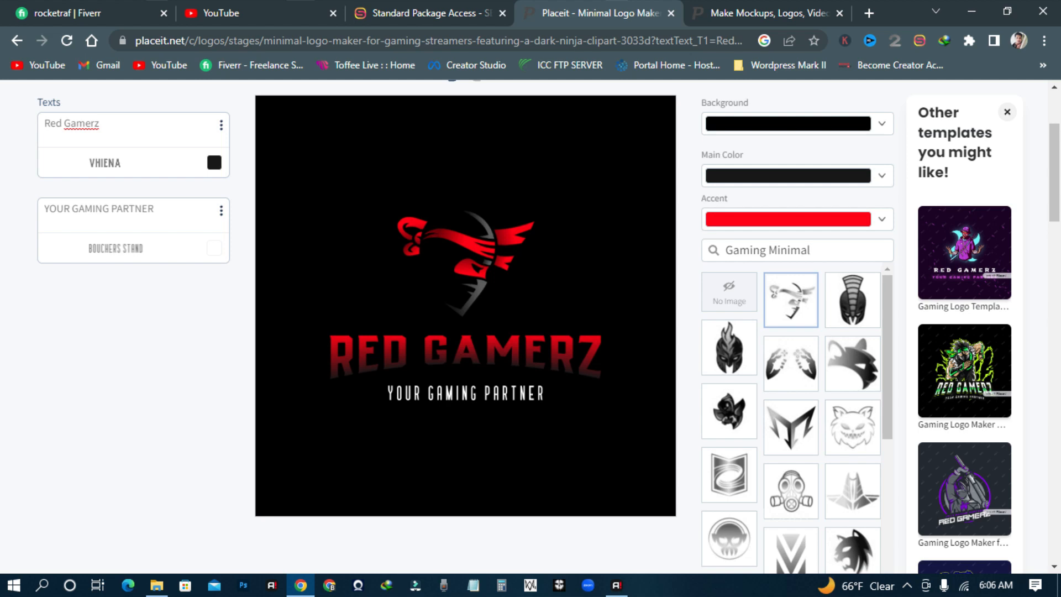
Look through the whole list of Gaming Minimal graphics for alternatives to the ninja face
scroll(815, 492, "down", 4)
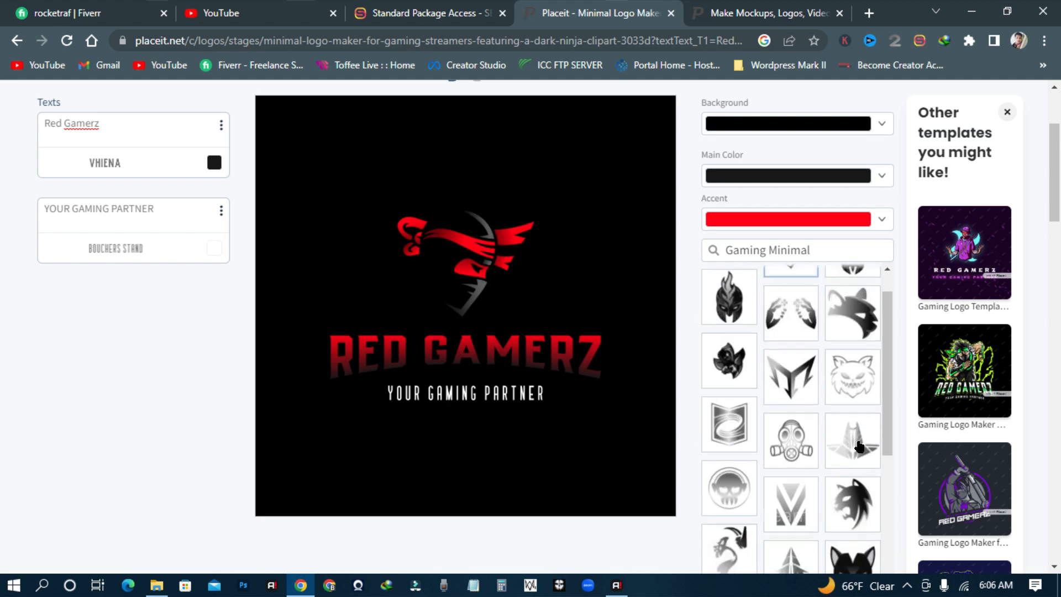
scroll(684, 353, "down", 3)
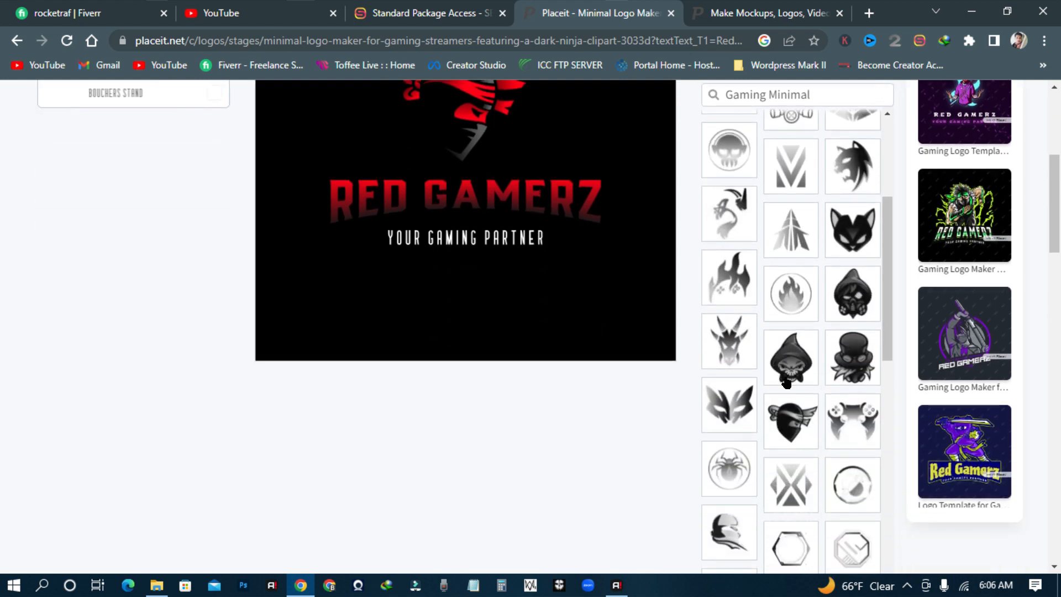
scroll(522, 403, "up", 3)
scroll(525, 409, "down", 3)
scroll(844, 489, "down", 1)
scroll(838, 489, "down", 5)
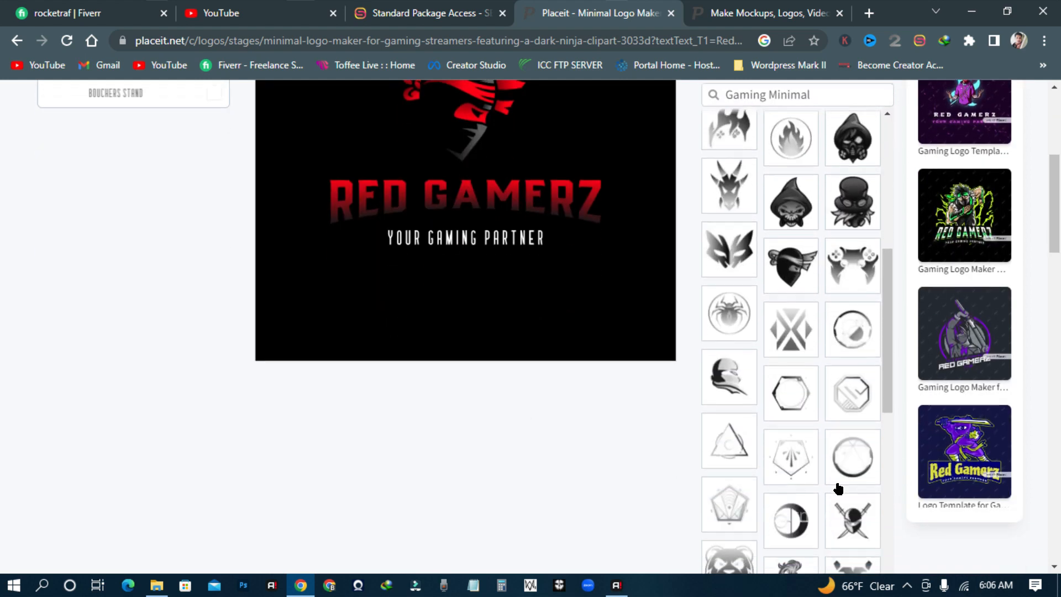
scroll(838, 461, "down", 5)
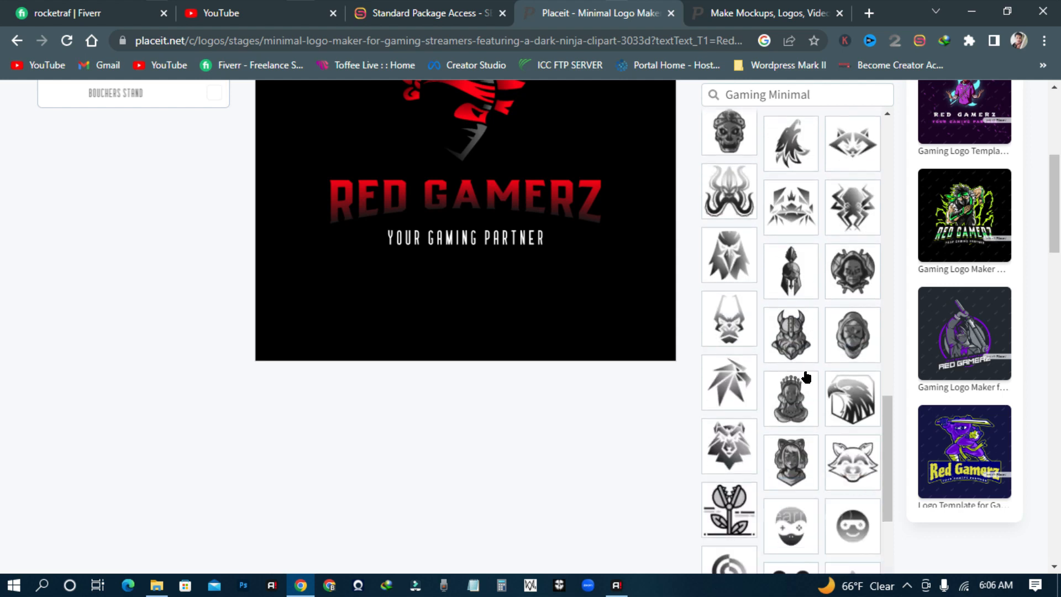
scroll(807, 382, "down", 3)
scroll(813, 460, "down", 4)
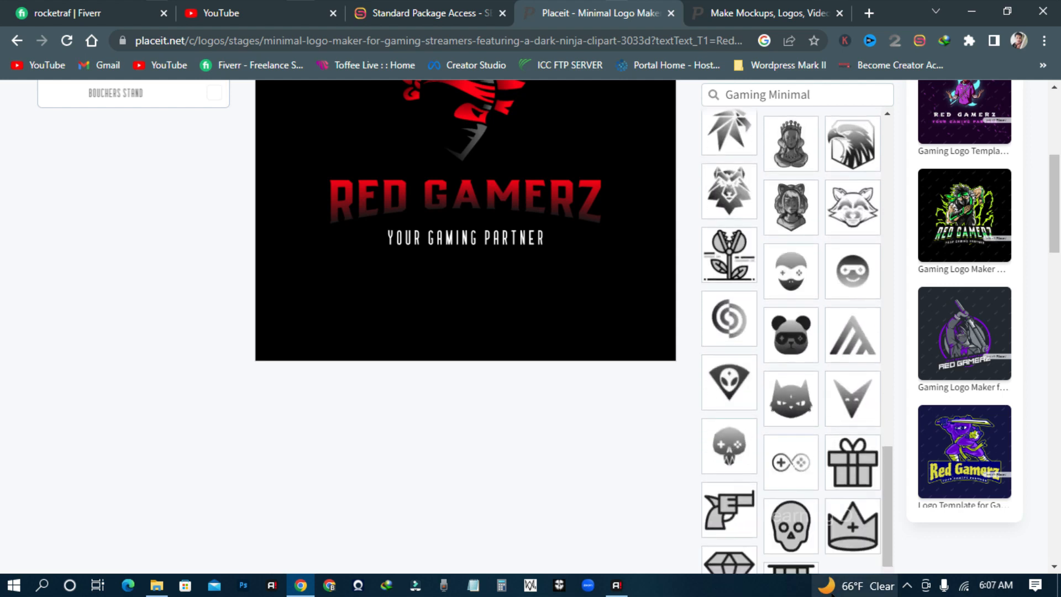
scroll(822, 454, "up", 2)
scroll(821, 451, "down", 10)
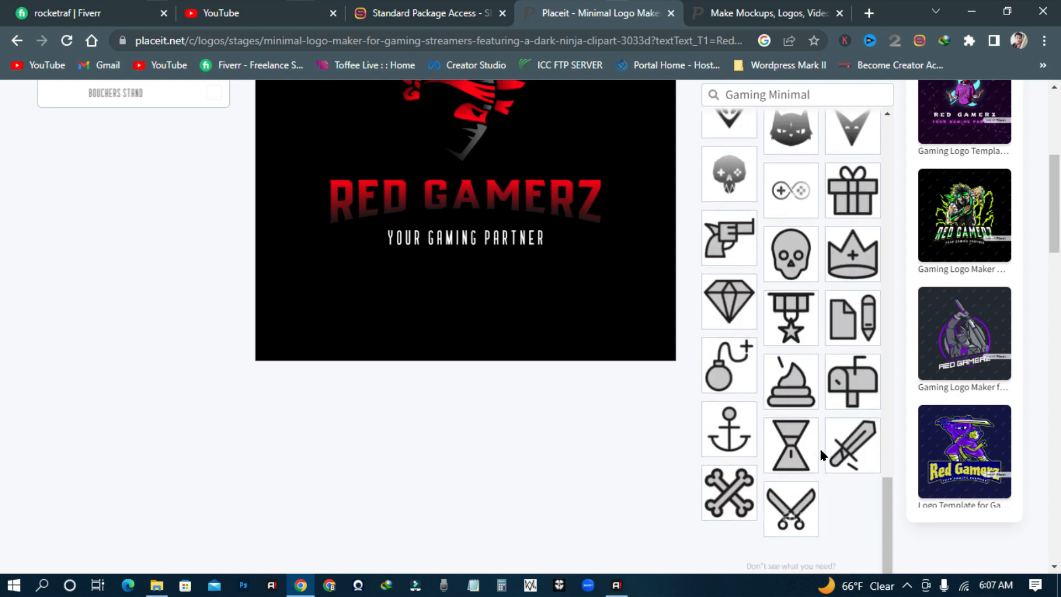
scroll(821, 454, "up", 9)
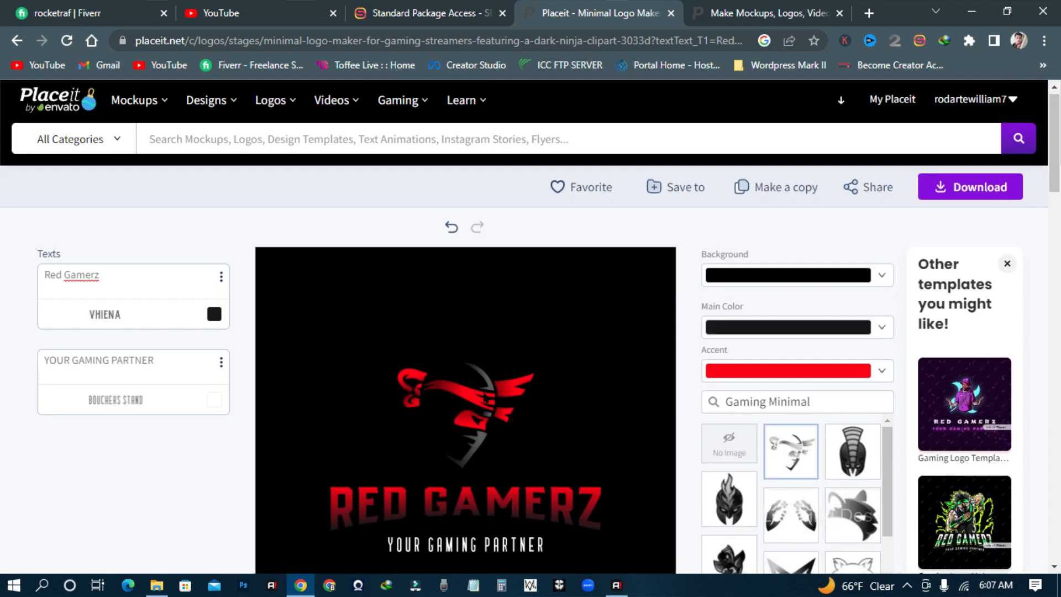
scroll(821, 455, "down", 2)
scroll(821, 455, "up", 1)
scroll(821, 454, "down", 1)
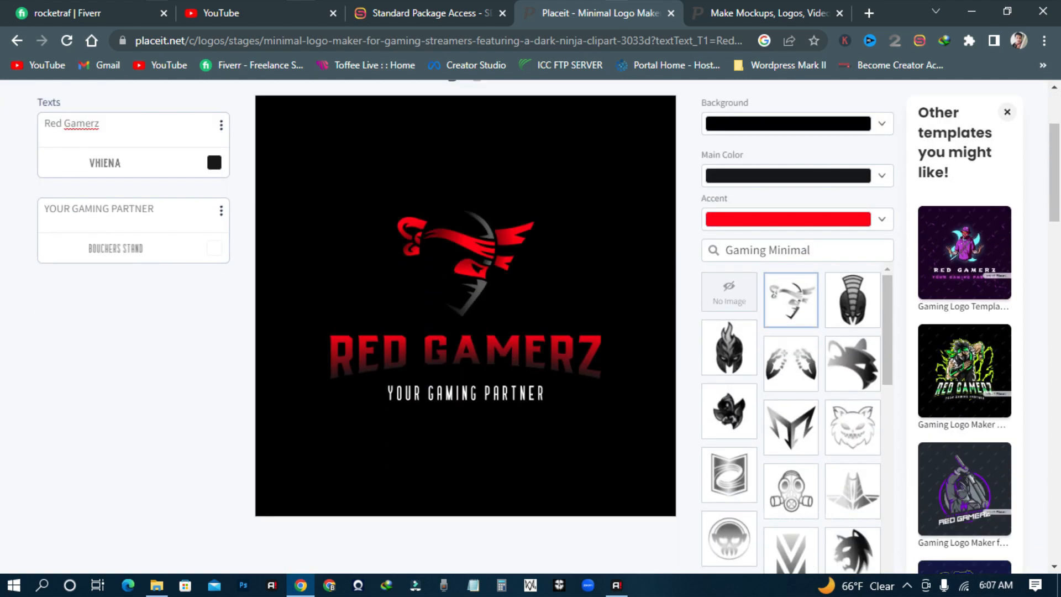
Try white as the logo's background color, and return it to black
scroll(796, 228, "up", 2)
left_click(782, 205)
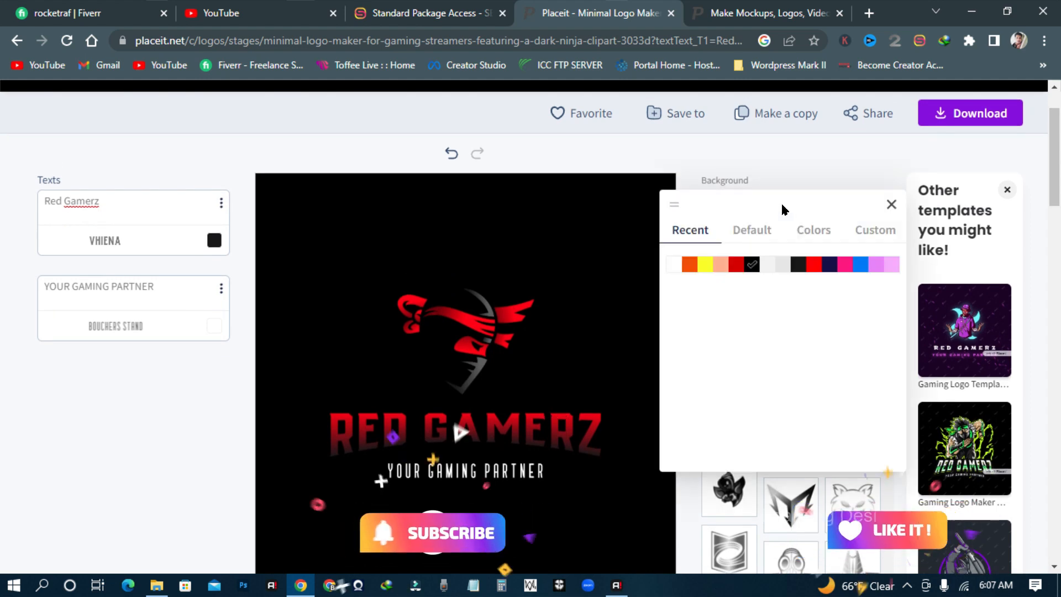
left_click(674, 264)
scroll(552, 431, "down", 4)
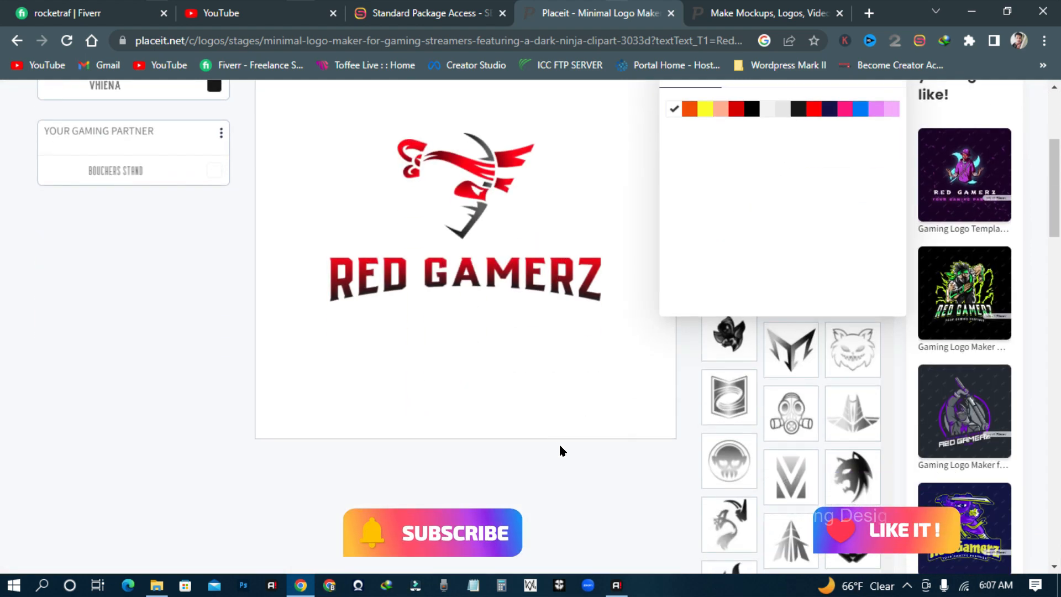
scroll(563, 455, "up", 2)
left_click(450, 394)
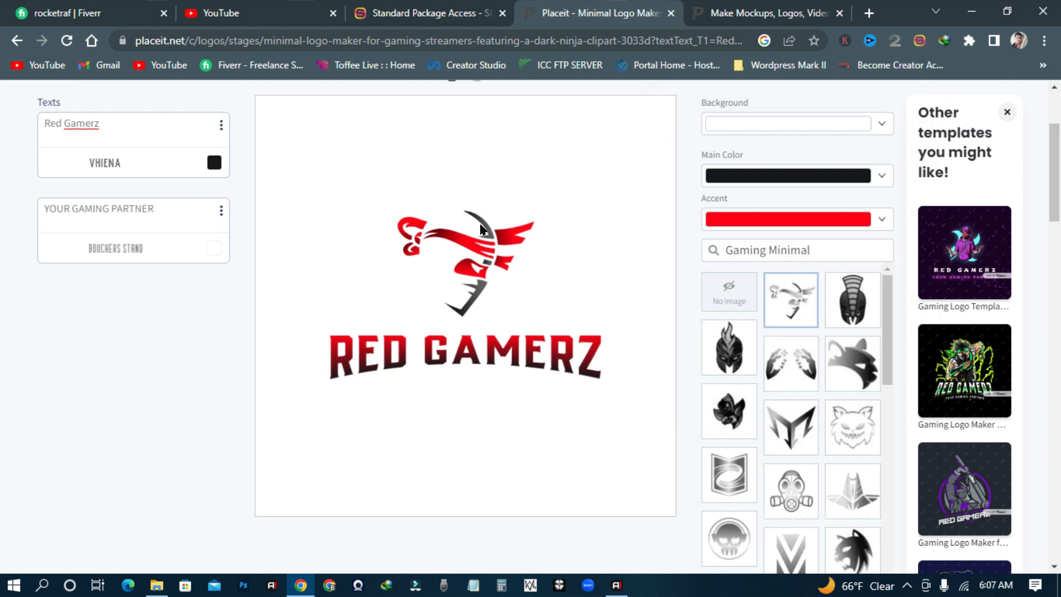
left_click(774, 126)
left_click(751, 187)
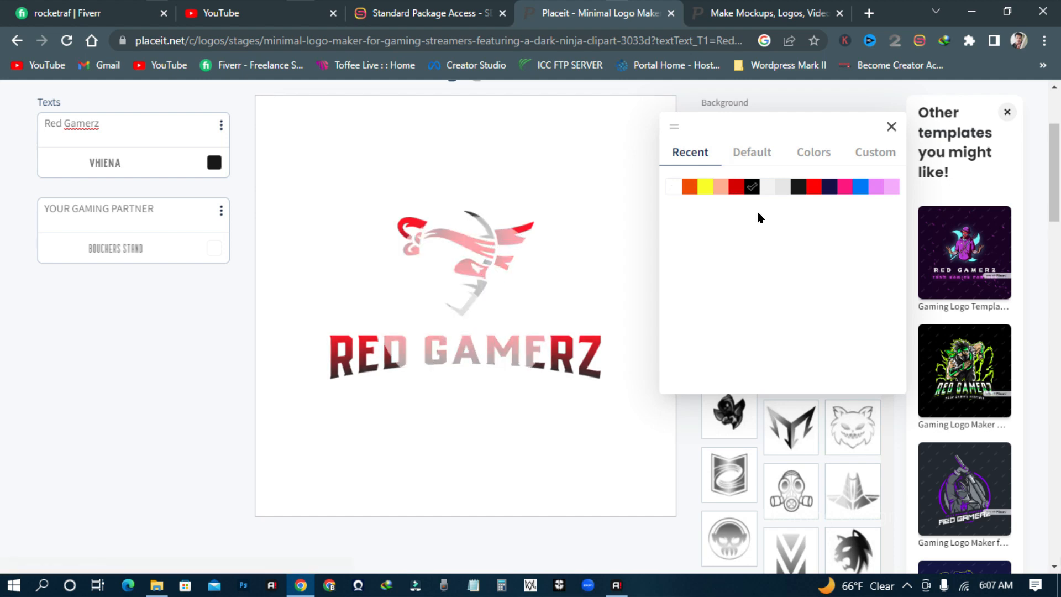
Replace the logo graphic with the full masked ninja head from the Gaming Minimal graphics
left_click(682, 98)
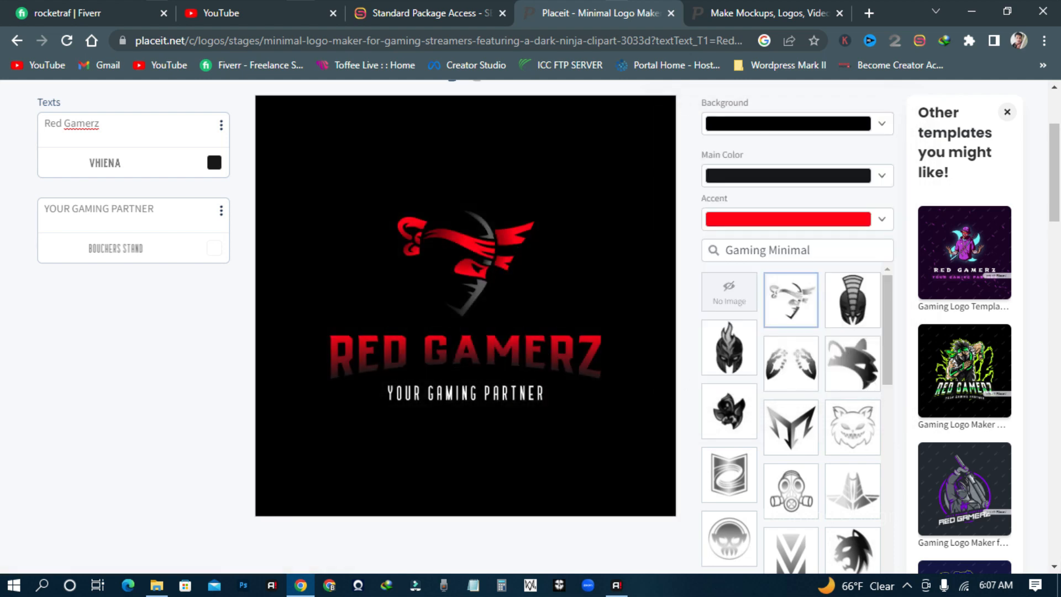
scroll(524, 326, "up", 1)
scroll(525, 326, "down", 1)
scroll(525, 326, "up", 1)
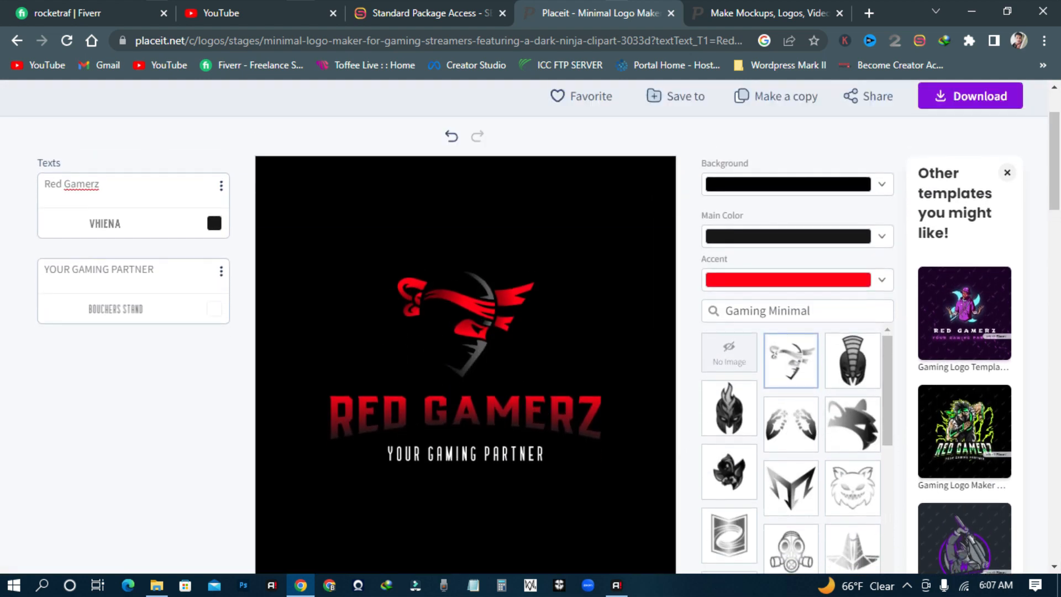
scroll(524, 327, "down", 1)
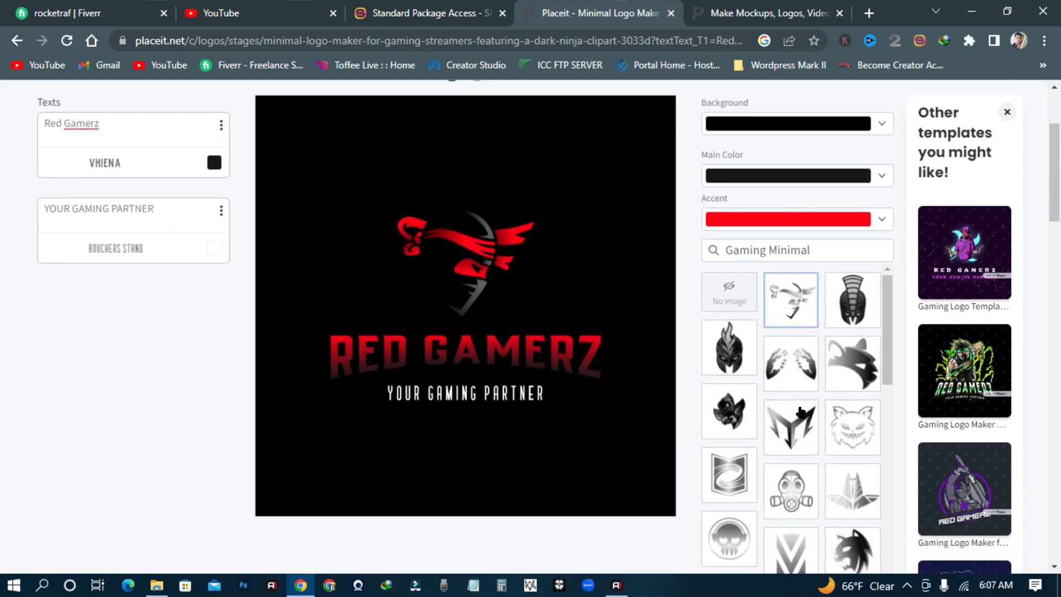
scroll(780, 460, "down", 3)
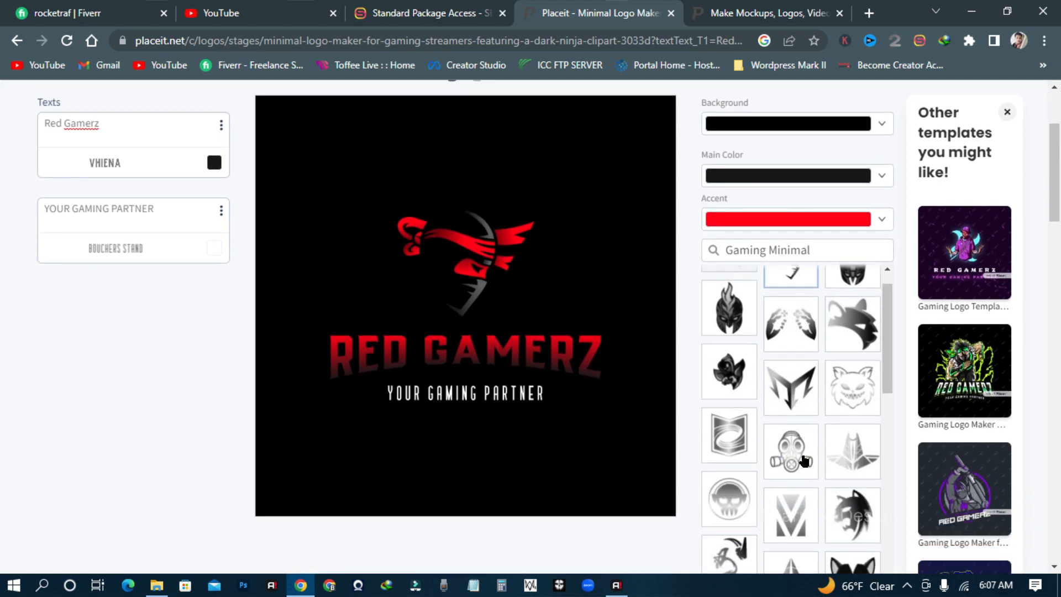
scroll(779, 460, "down", 2)
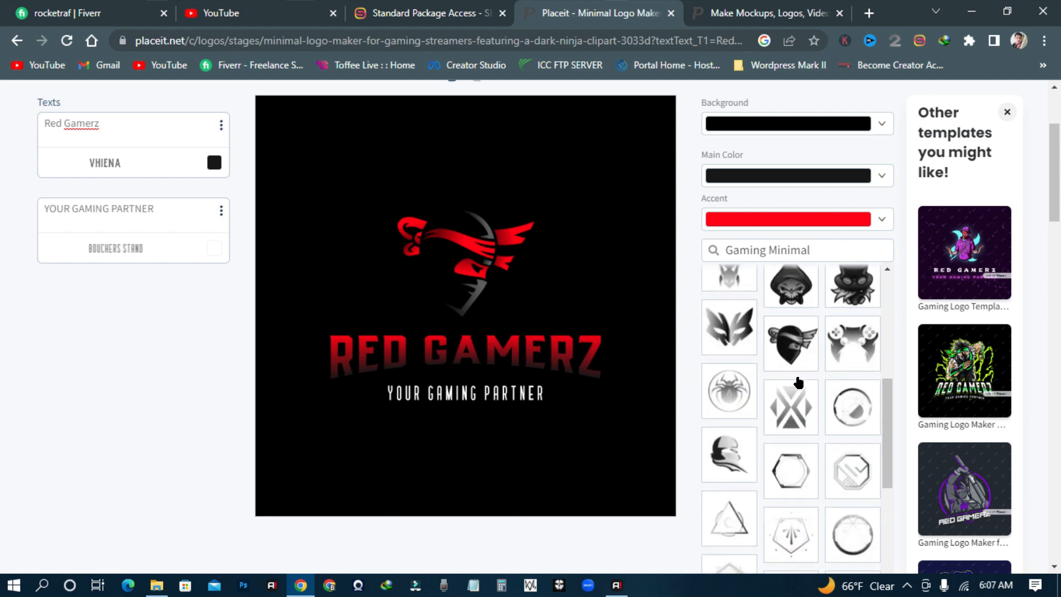
left_click(785, 359)
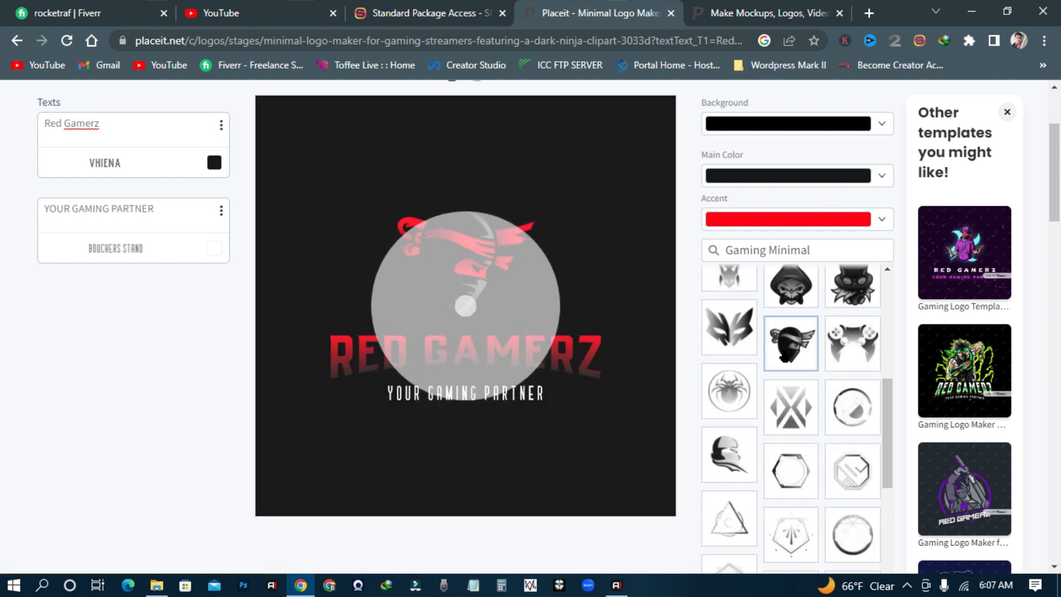
scroll(514, 338, "up", 3)
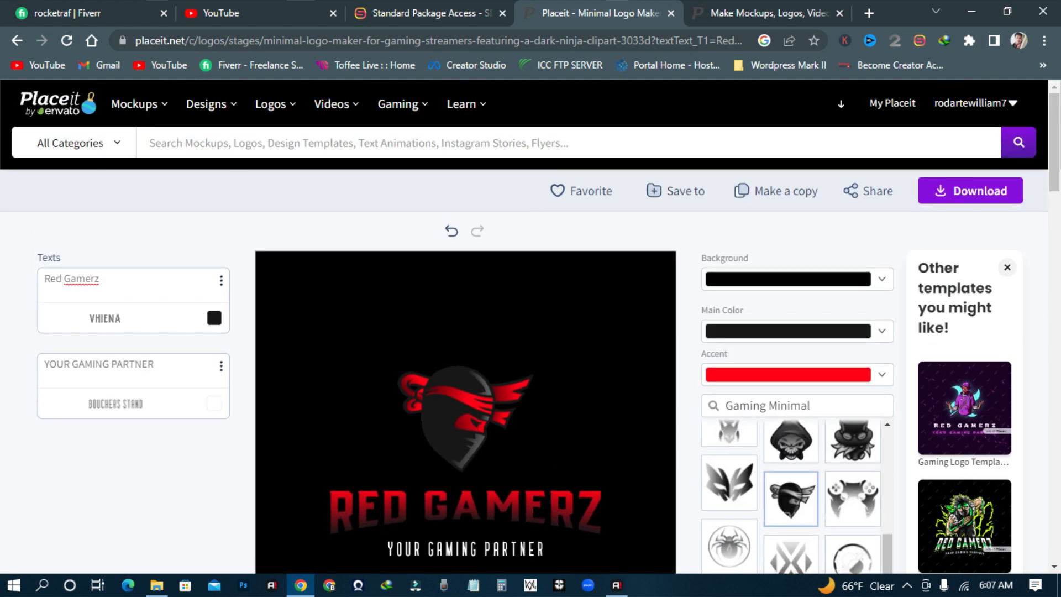
scroll(515, 337, "down", 3)
scroll(763, 386, "up", 5)
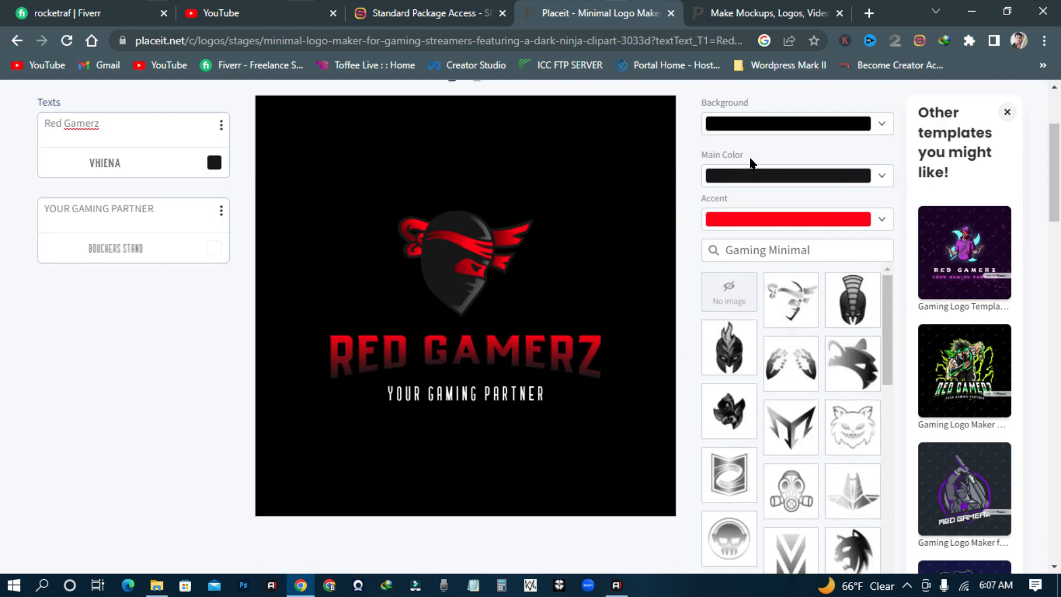
Set the logo's background color to white
left_click(758, 127)
left_click(672, 188)
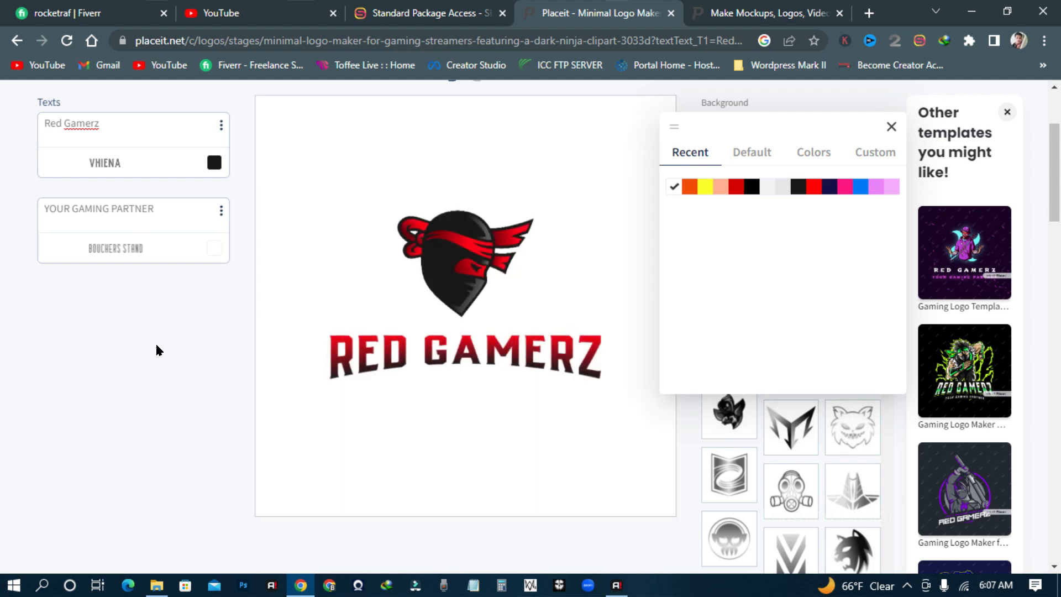
left_click(124, 255)
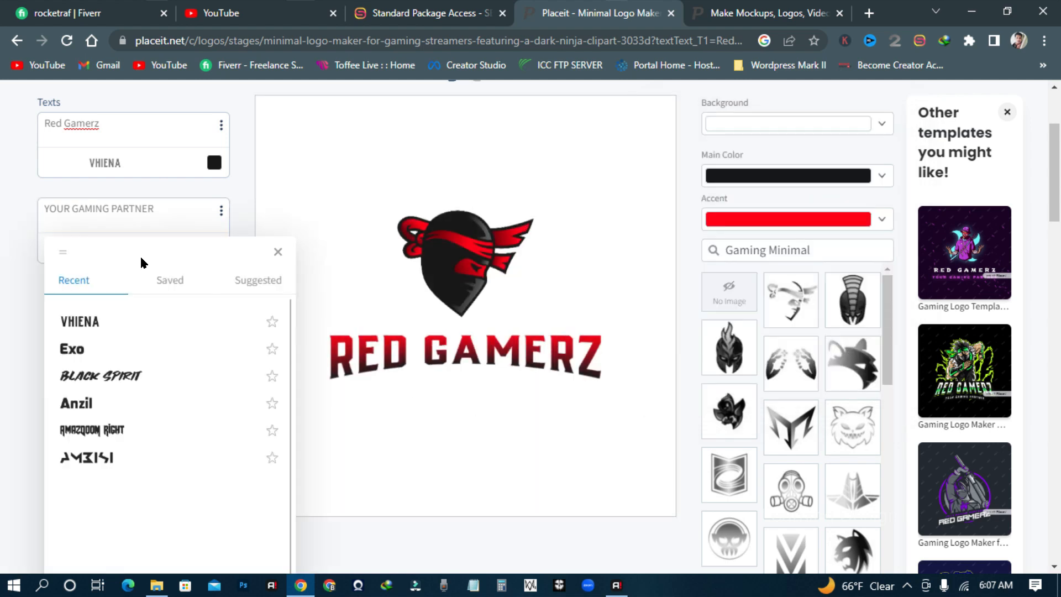
left_click(213, 187)
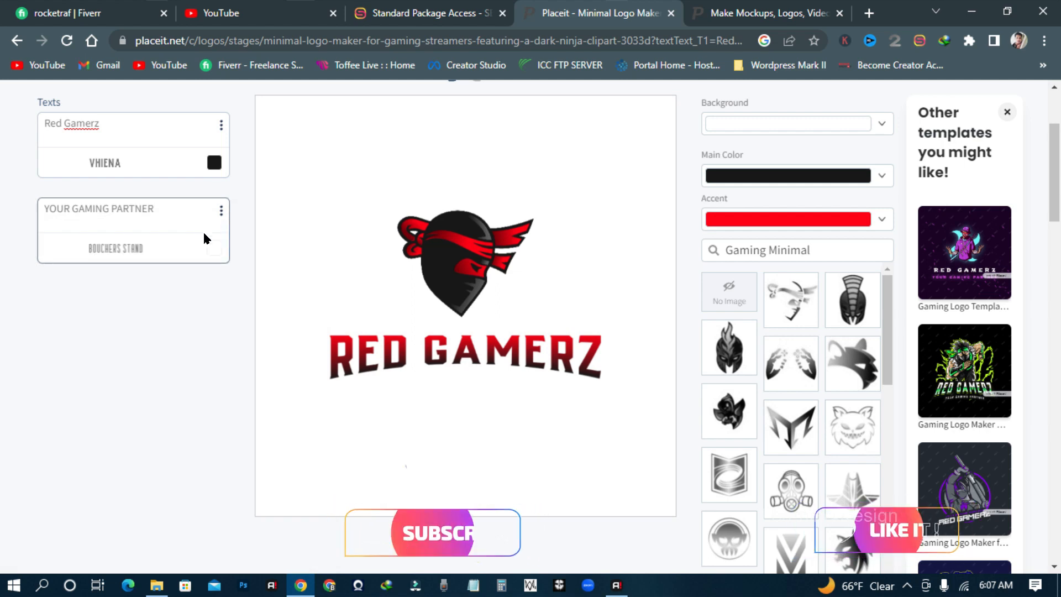
Set the text color of the tagline "YOUR GAMING PARTNER" to dark navy and close the color picker
left_click(216, 240)
left_click(119, 312)
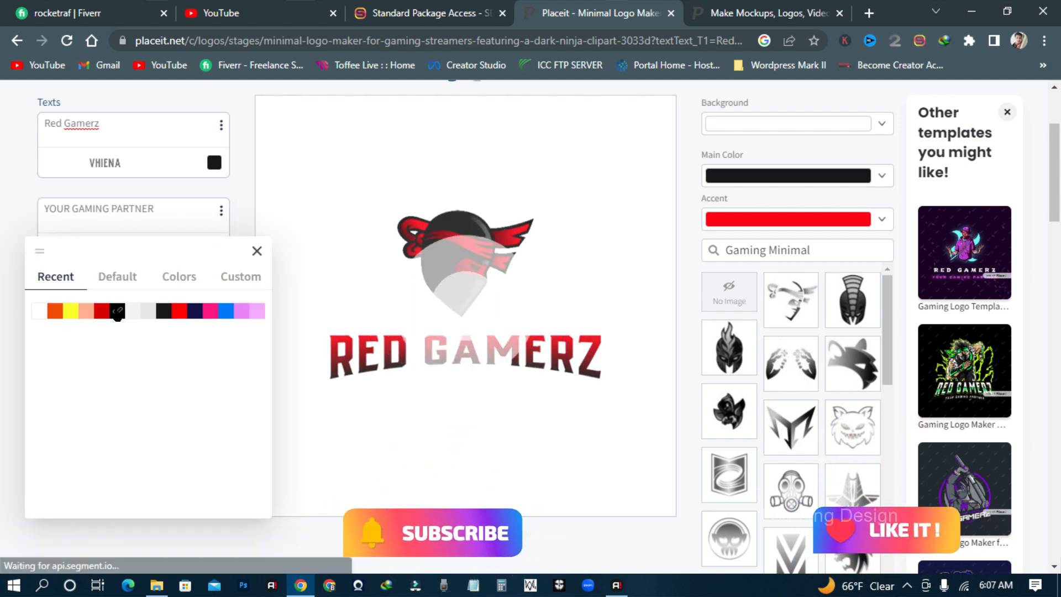
left_click(190, 313)
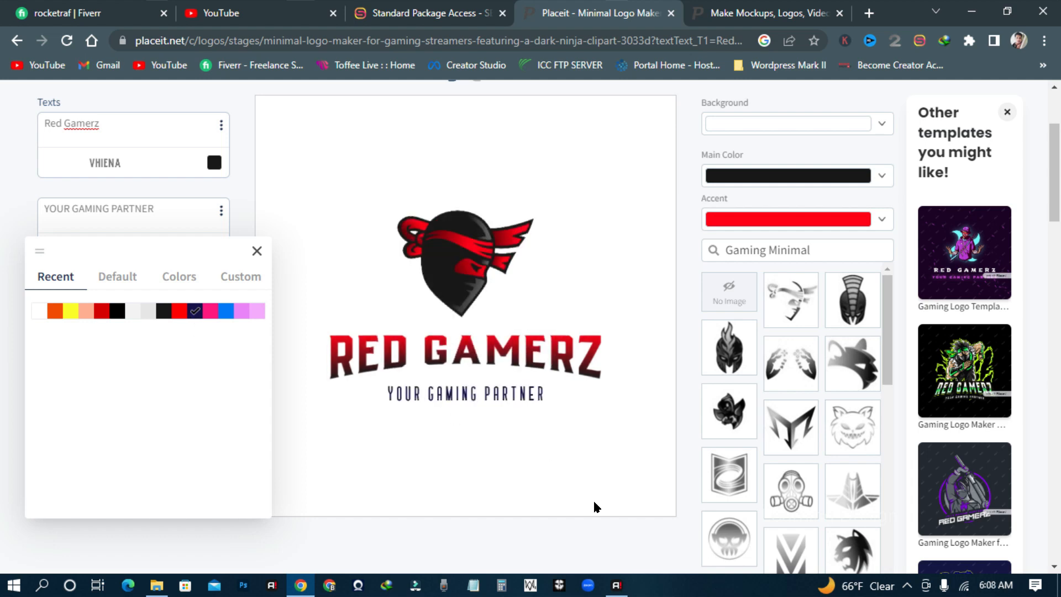
left_click(688, 354)
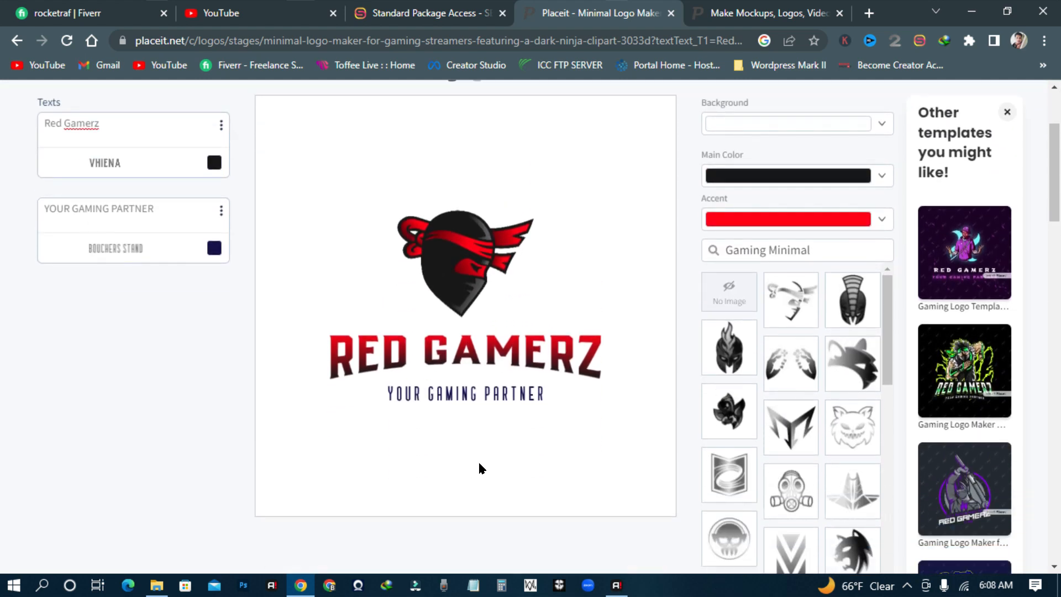
Download the white-background version of the logo as a PNG image
scroll(500, 462, "up", 3)
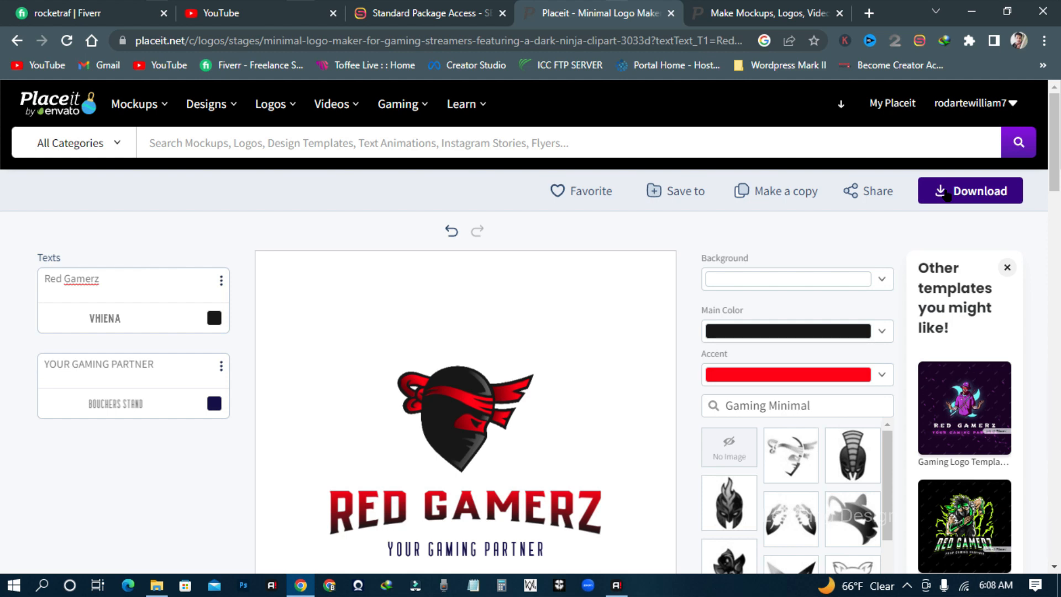
left_click(947, 195)
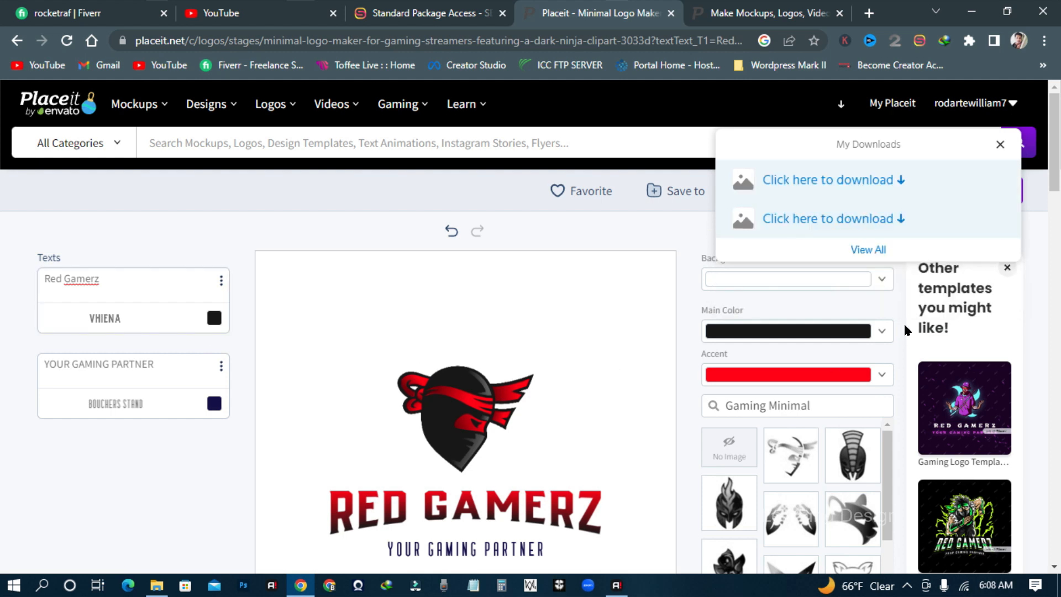
left_click(871, 183)
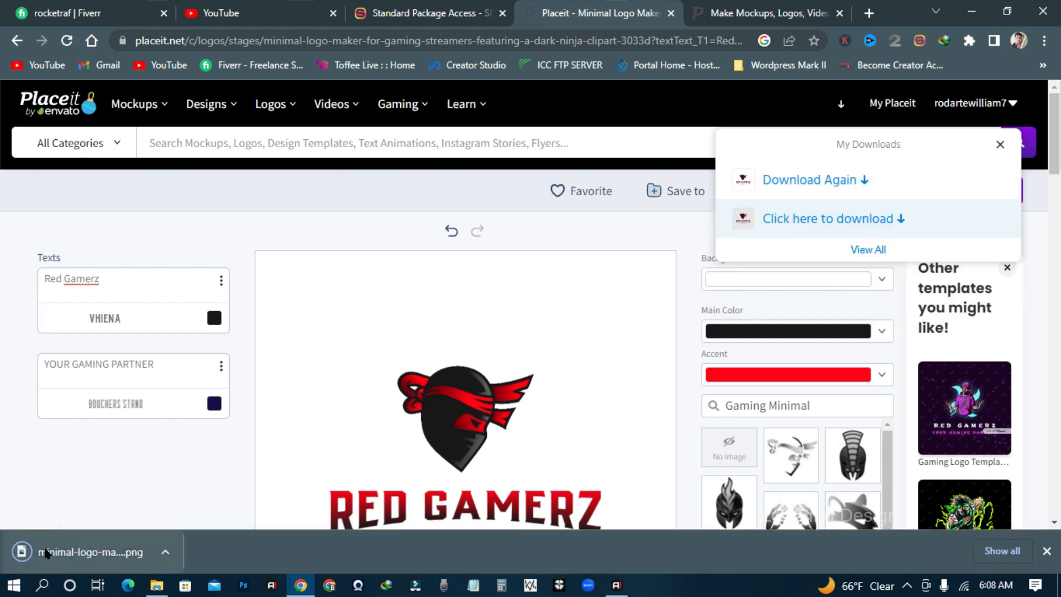
Open the downloaded logo PNG to check how it looks, and close the image viewer
left_click(170, 552)
left_click(190, 450)
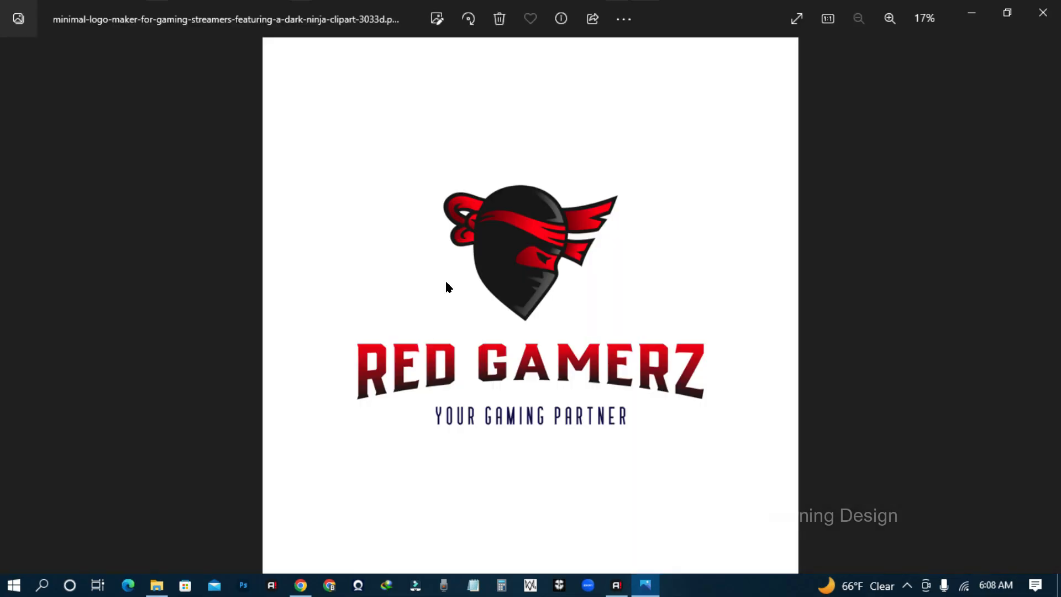
left_click(1043, 12)
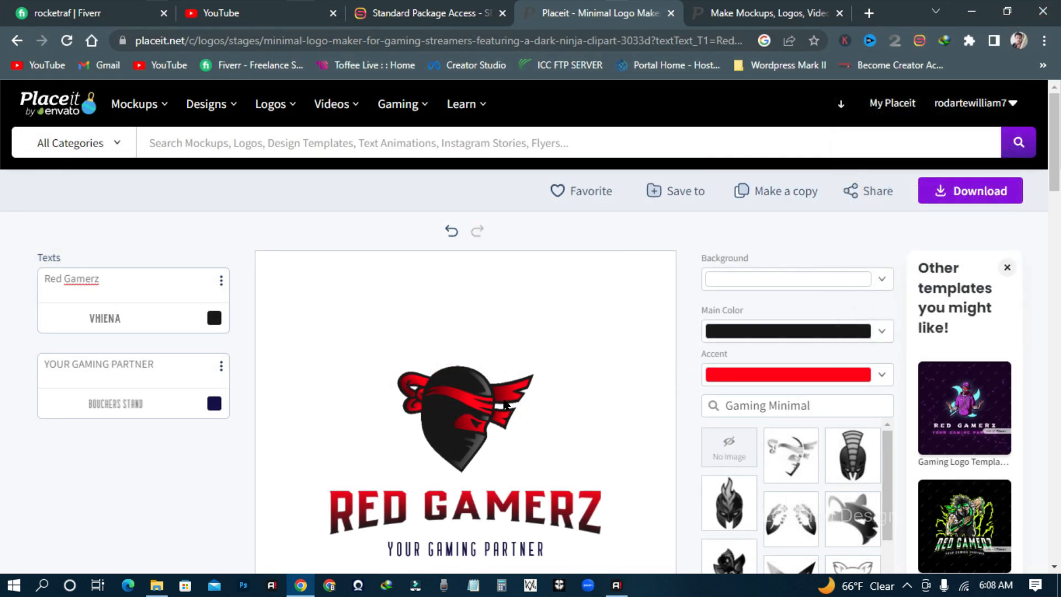
Change the logo's background color from white to black
scroll(695, 275, "down", 3)
left_click(730, 126)
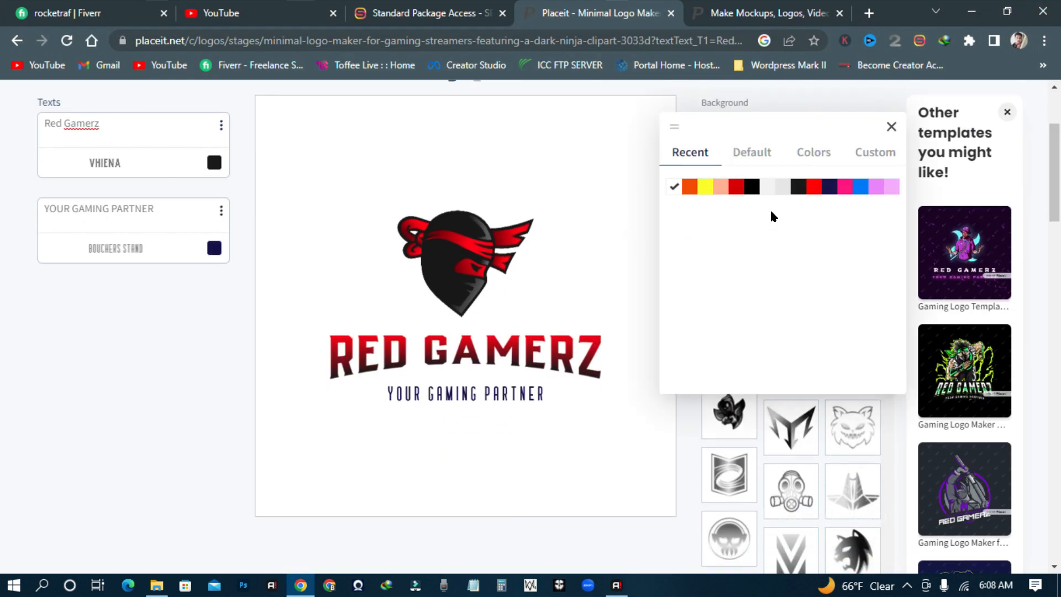
left_click(752, 187)
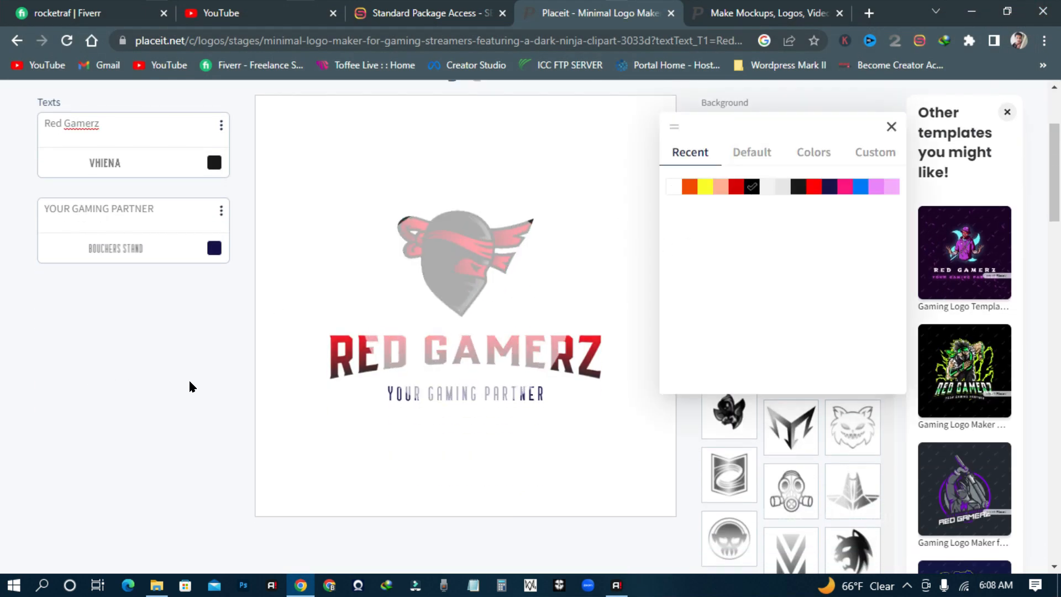
left_click(190, 387)
Set the text color of the tagline "YOUR GAMING PARTNER" to very light gray
left_click(214, 249)
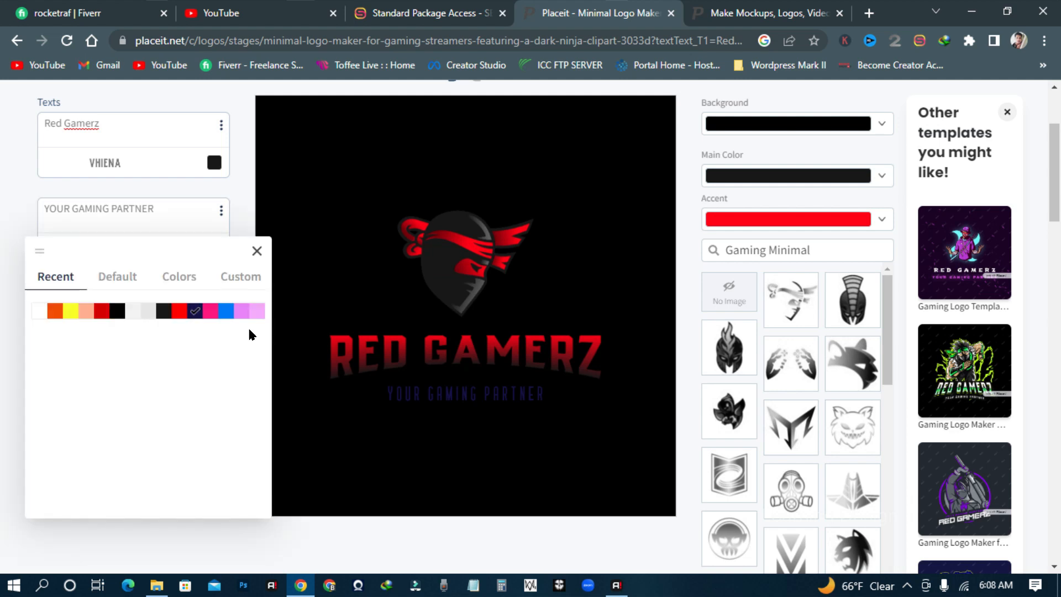
left_click(132, 311)
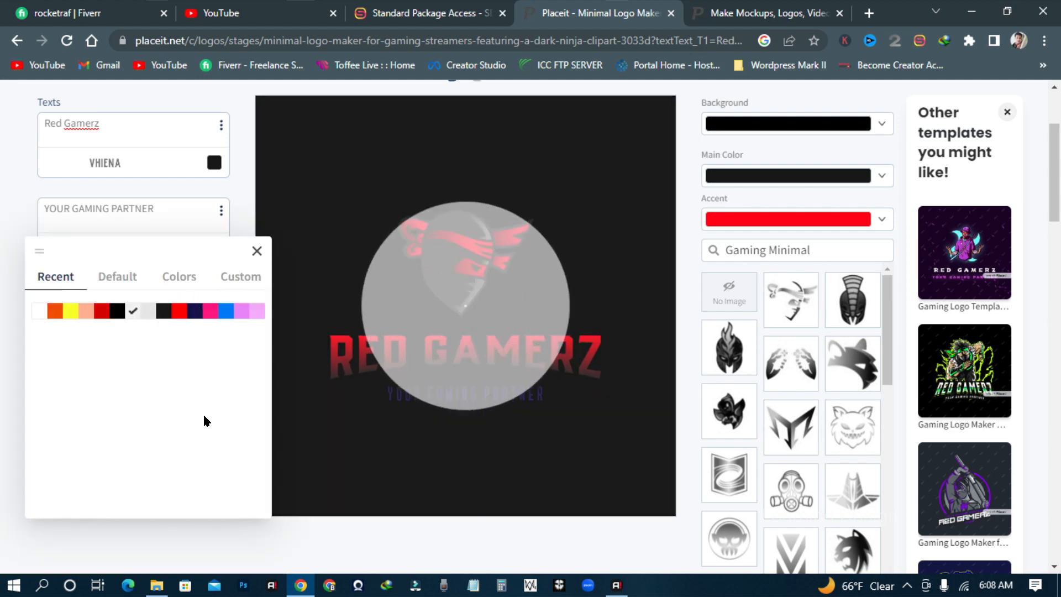
left_click(701, 374)
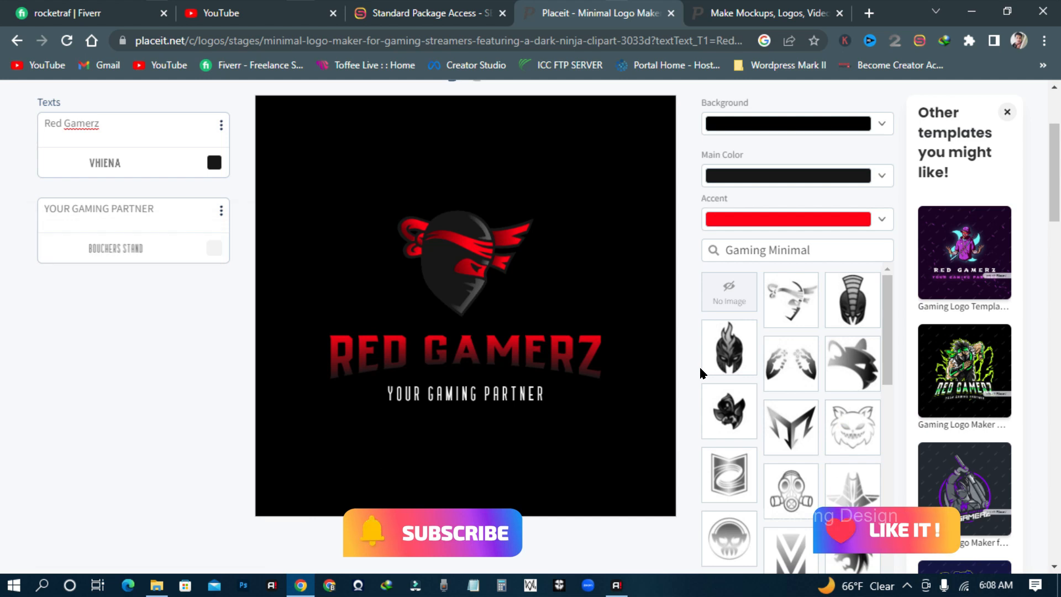
Set the logo's background to the custom dark gray #2B2B2B and close the color picker
left_click(741, 126)
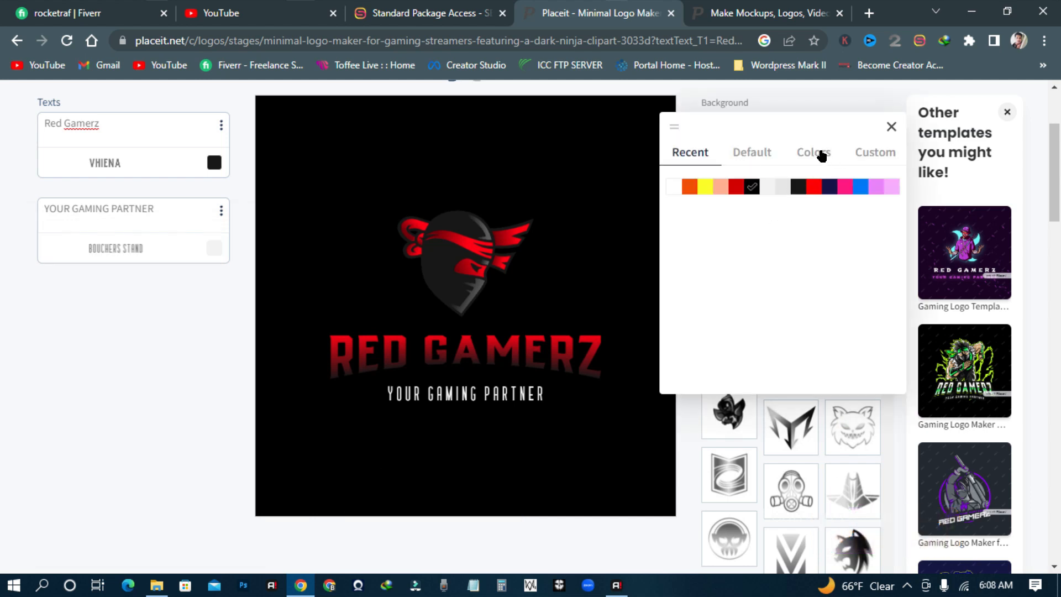
left_click(876, 154)
left_click_drag(738, 374, 676, 372)
type("2B2B2B")
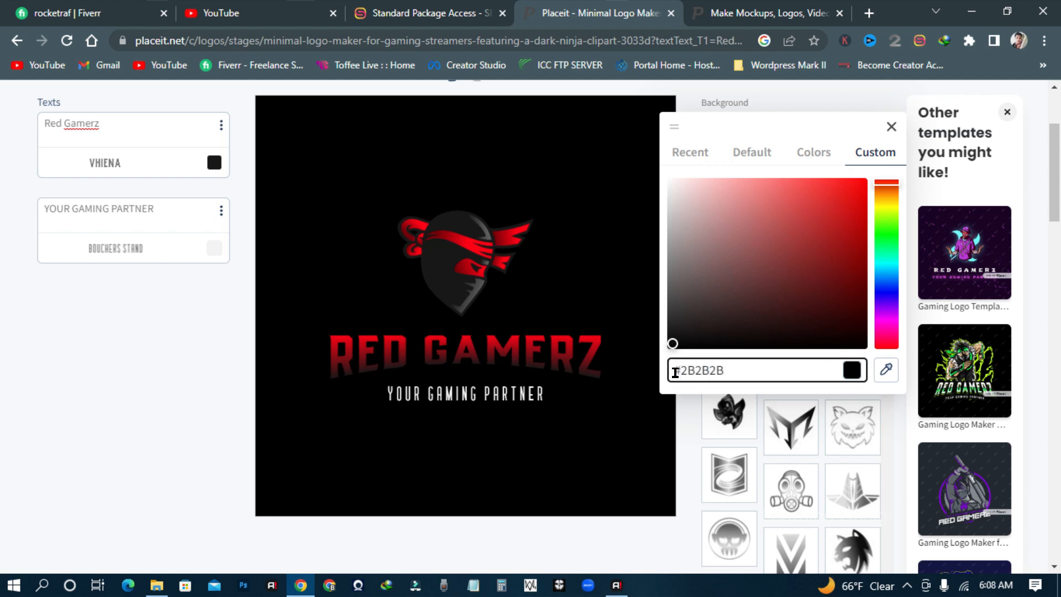
left_click(886, 370)
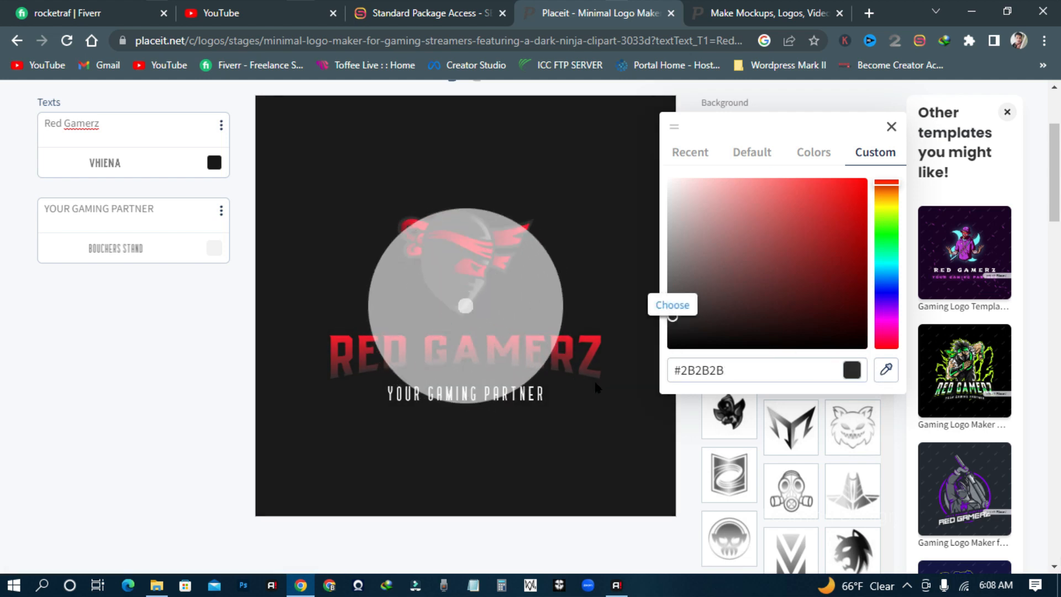
left_click(688, 453)
scroll(490, 256, "down", 1)
scroll(456, 315, "up", 1)
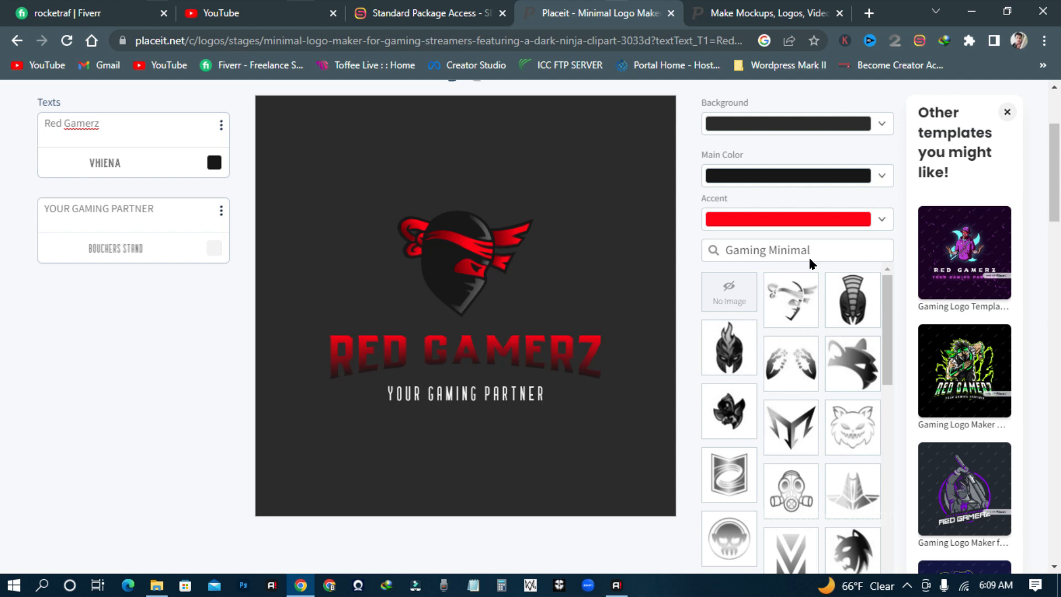
Try the darker custom shade #0F0F0F for the logo's background
left_click(810, 124)
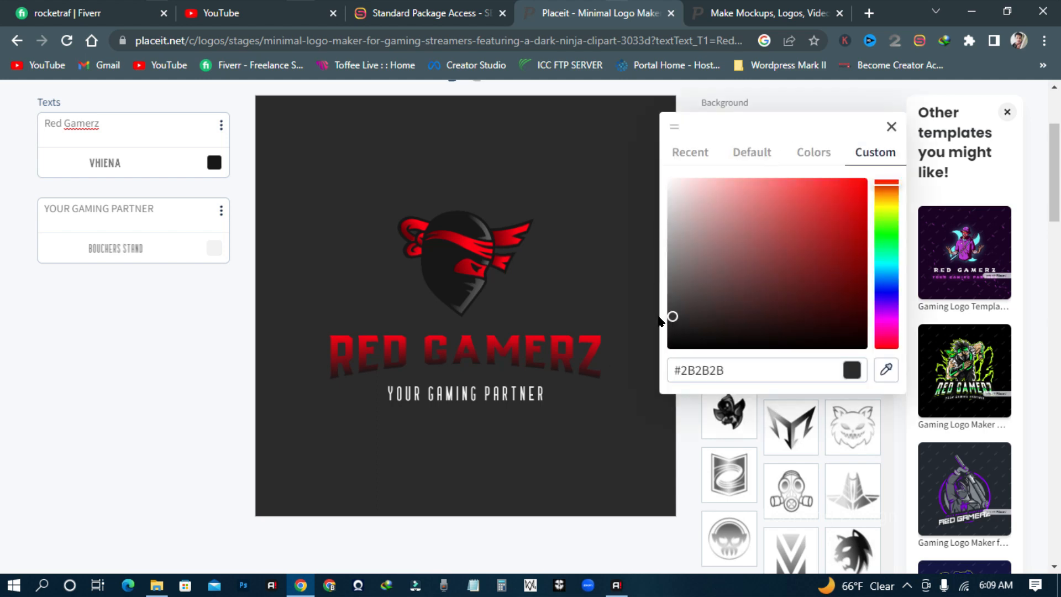
mouse_move(659, 321)
left_mouse_down()
mouse_move(663, 313)
mouse_move(665, 339)
left_mouse_up()
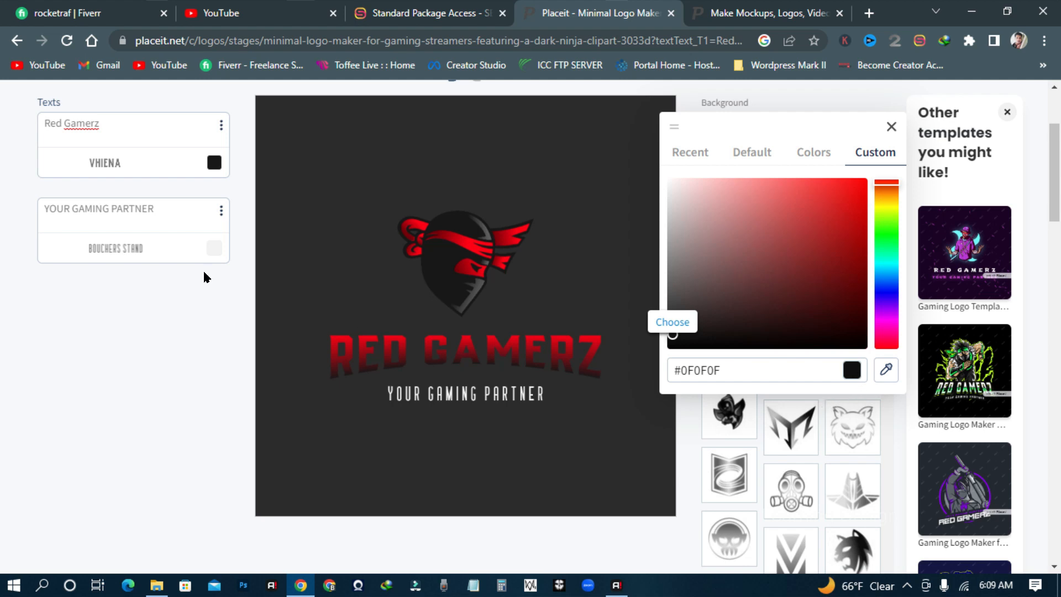
left_click(229, 326)
scroll(592, 397, "down", 1)
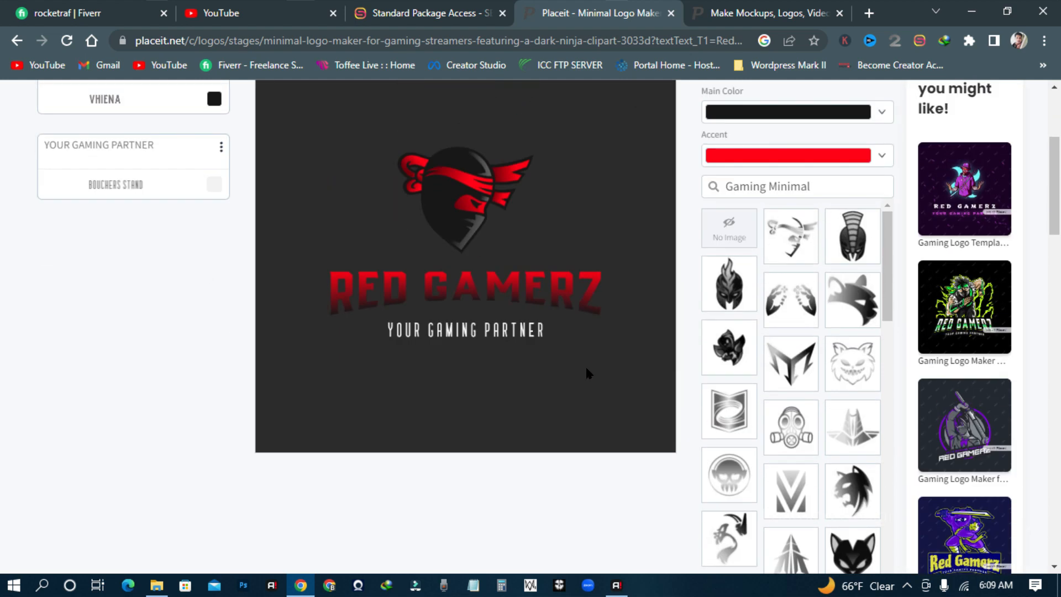
scroll(586, 366, "up", 1)
Sample the dark color #171717 from the ninja head as the logo's background color and close the picker
left_click(749, 131)
left_click_drag(751, 216, 670, 346)
left_click(885, 370)
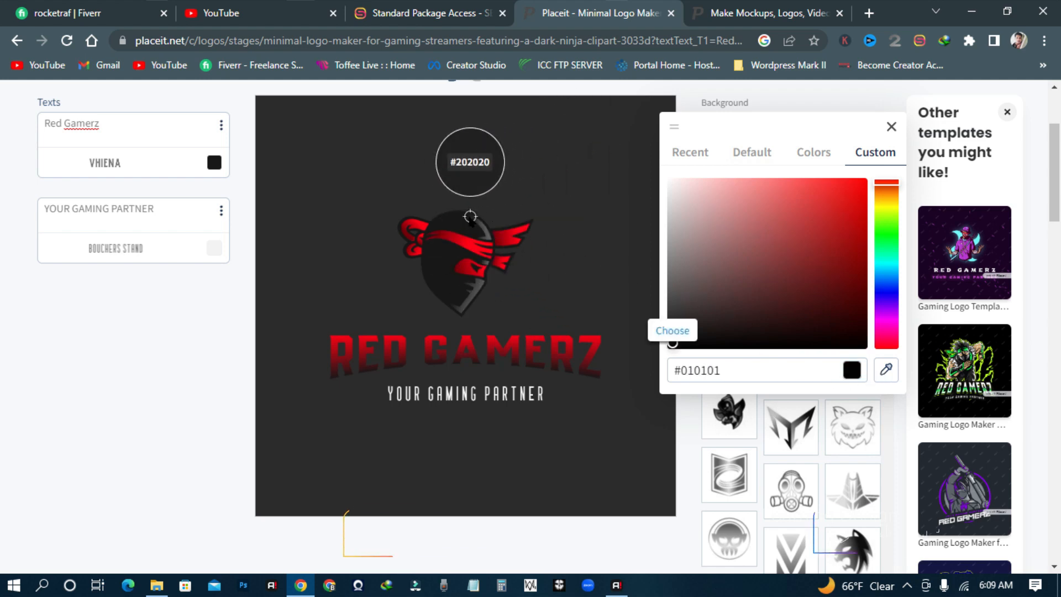
left_click(465, 306)
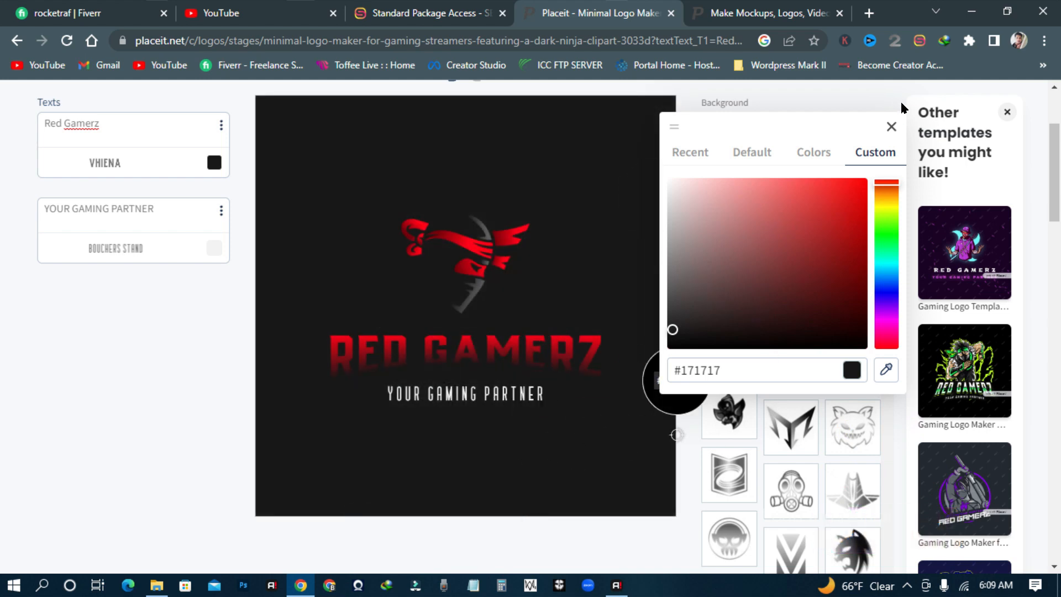
left_click(891, 127)
scroll(398, 367, "up", 2)
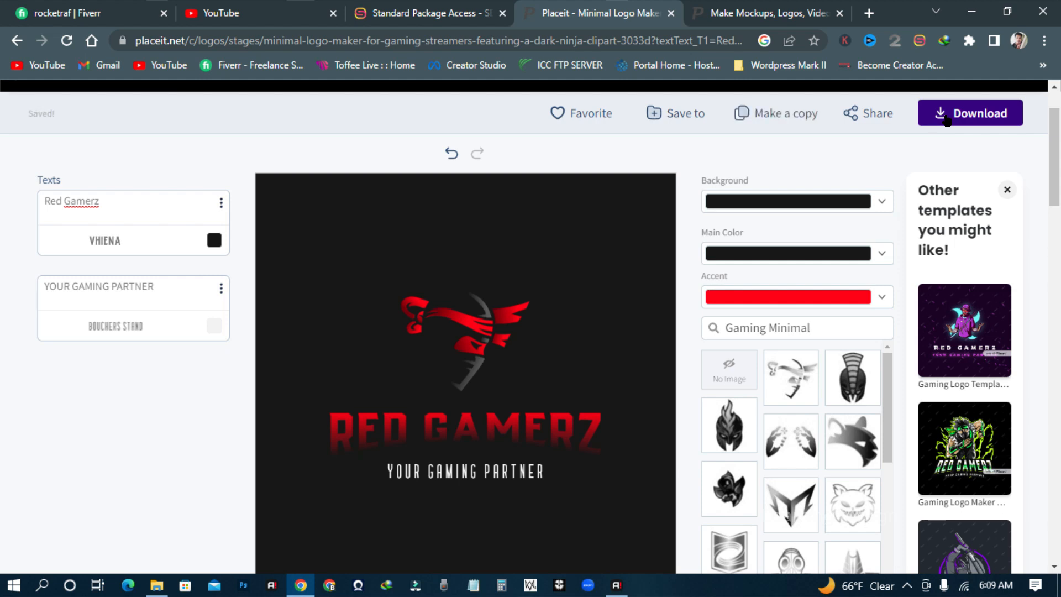
left_click(768, 206)
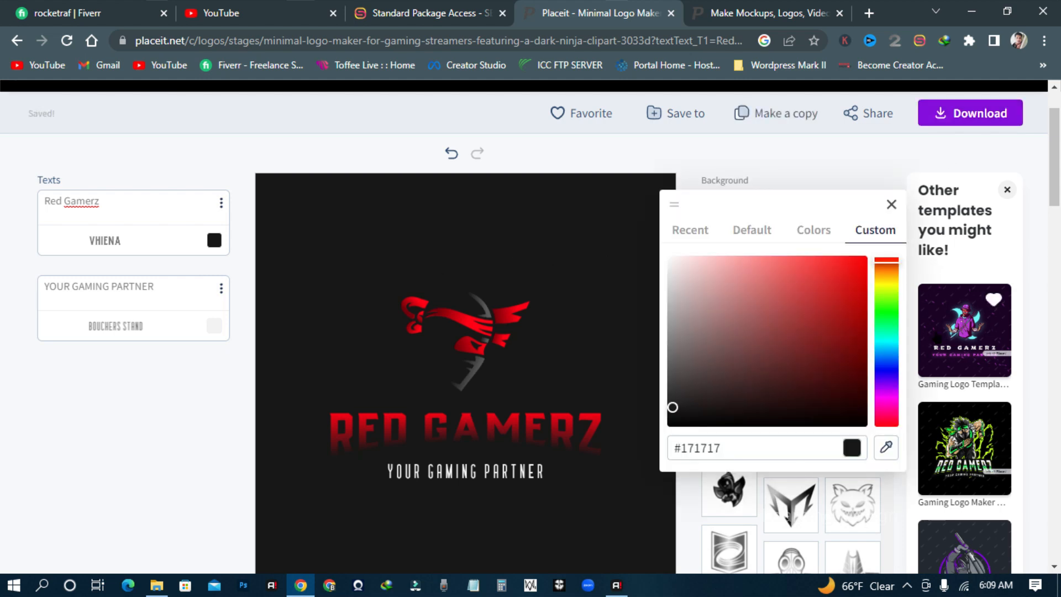
left_click(888, 374)
mouse_move(854, 373)
left_mouse_down()
mouse_move(812, 374)
mouse_move(817, 393)
mouse_move(835, 381)
left_mouse_up()
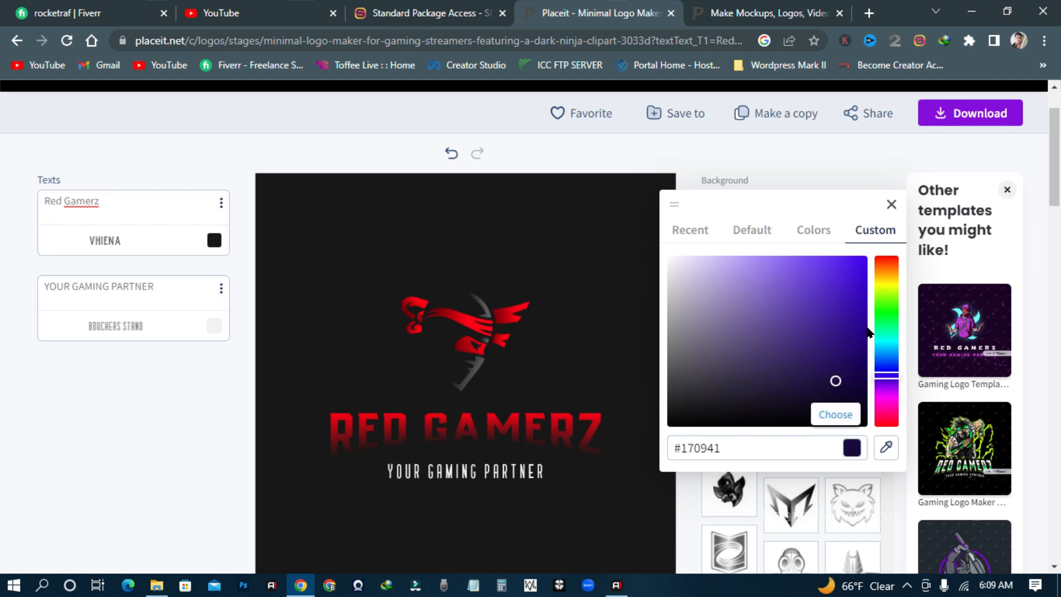
left_click(853, 187)
left_click(878, 256)
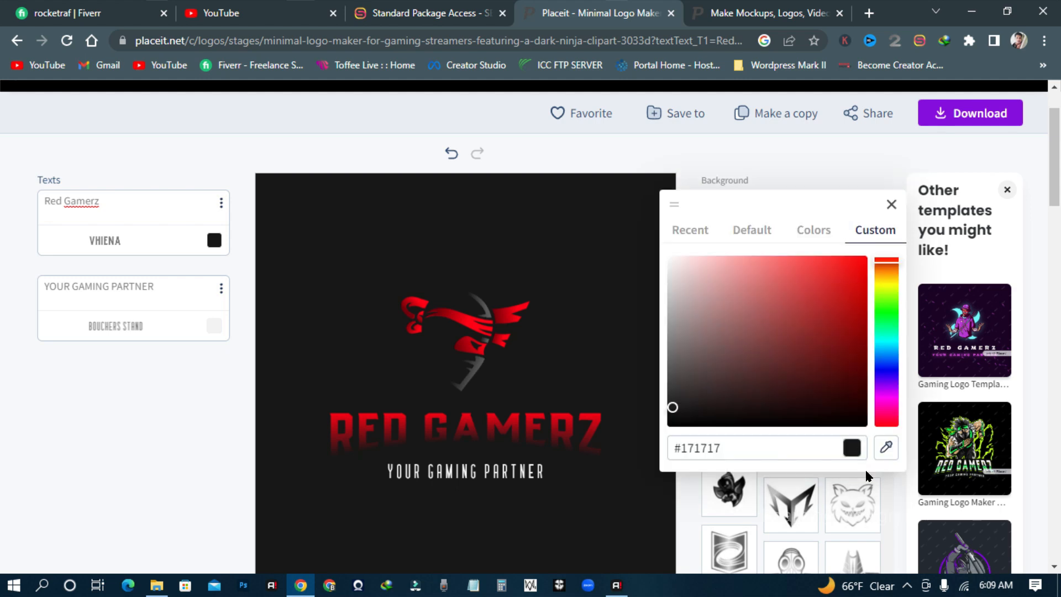
left_click_drag(879, 378, 886, 383)
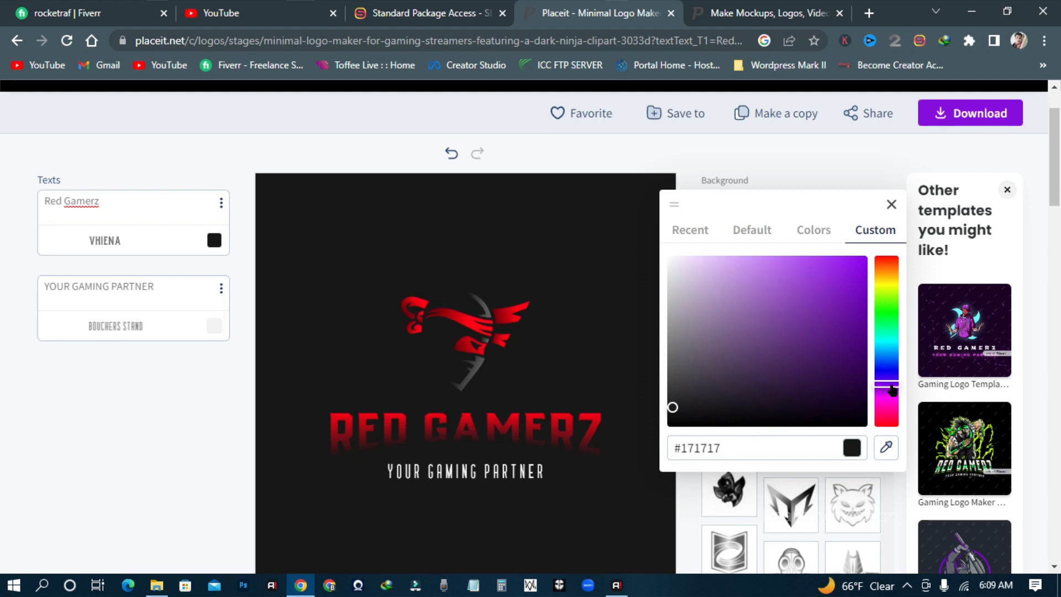
mouse_move(806, 329)
left_mouse_down()
mouse_move(812, 367)
mouse_move(801, 375)
mouse_move(811, 372)
left_mouse_up()
left_click(877, 448)
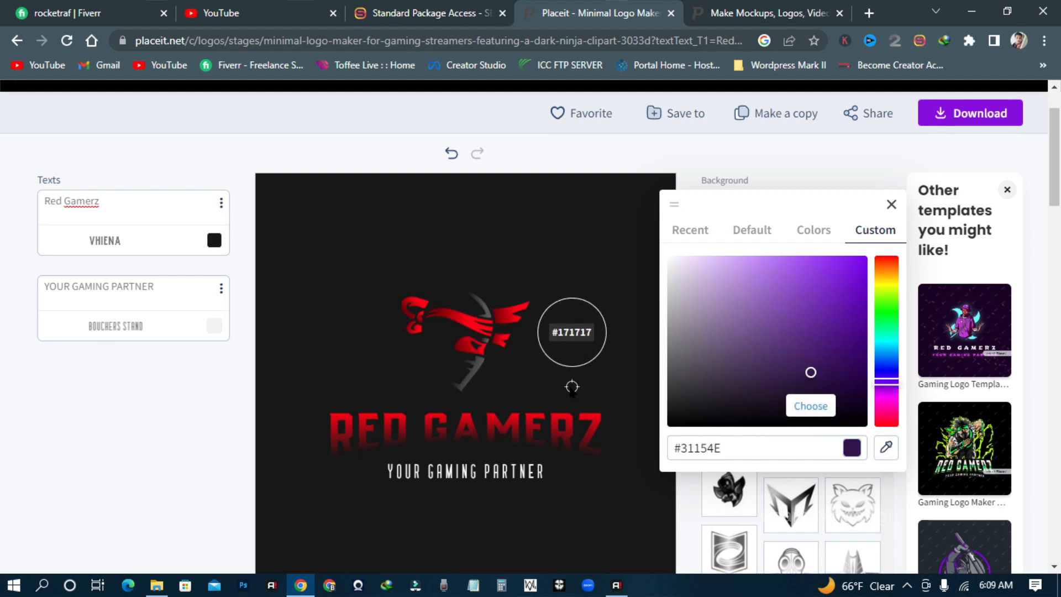
left_click(804, 333)
mouse_move(805, 339)
left_mouse_down()
mouse_move(810, 379)
mouse_move(825, 370)
left_mouse_up()
left_click(819, 441)
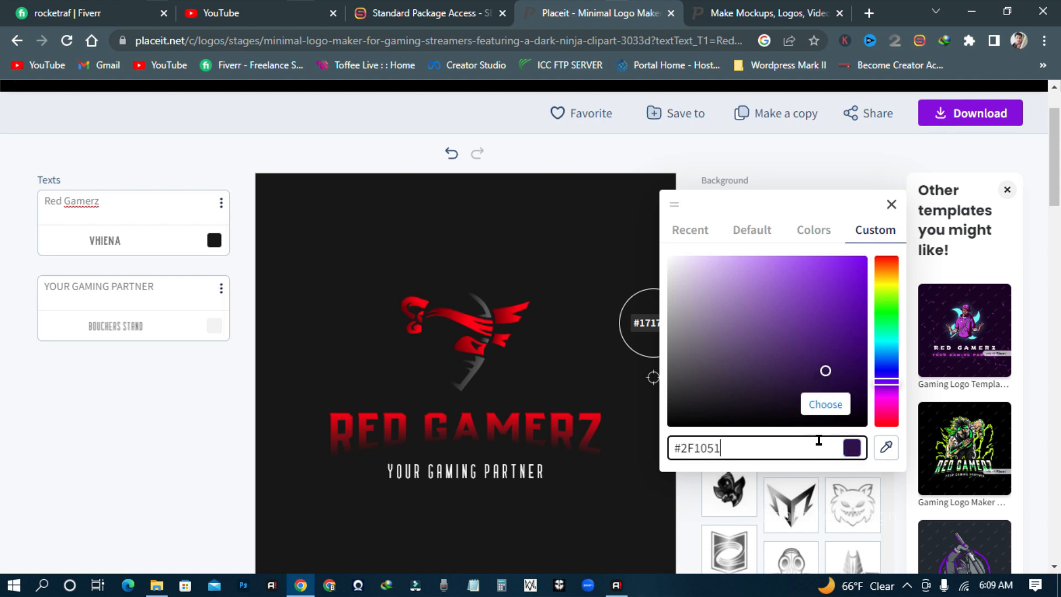
left_click(892, 206)
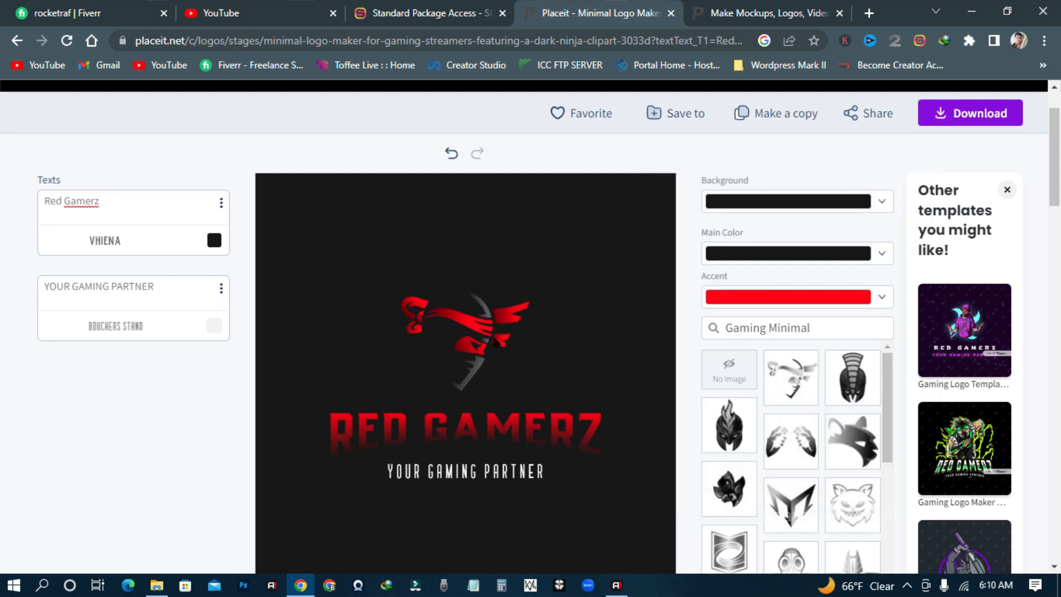
Request a download of the current logo and save its dark-background version from My Downloads
scroll(496, 343, "down", 4)
scroll(718, 277, "up", 6)
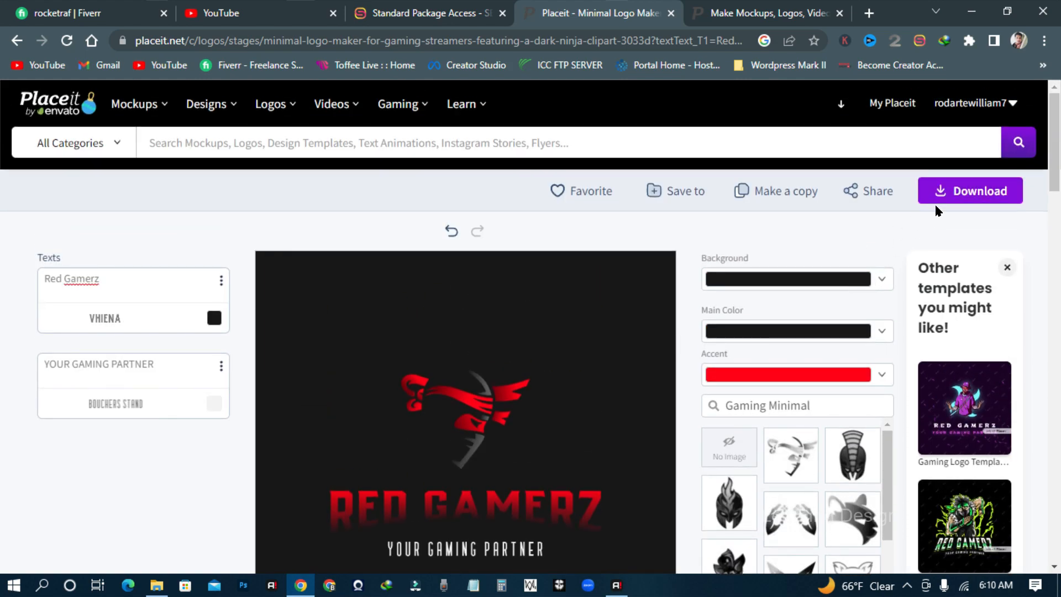
left_click(938, 201)
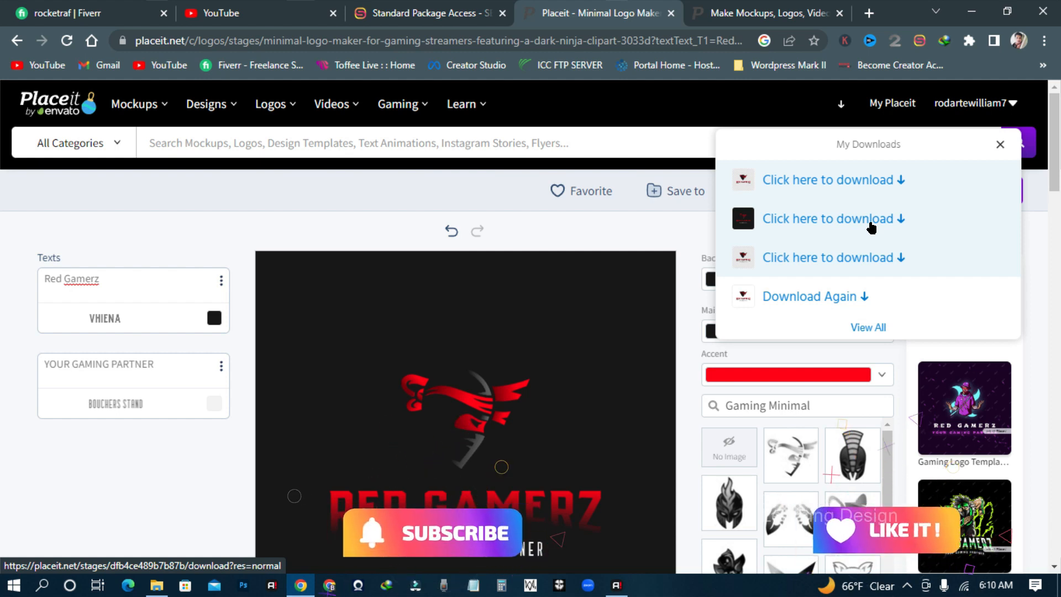
left_click(877, 182)
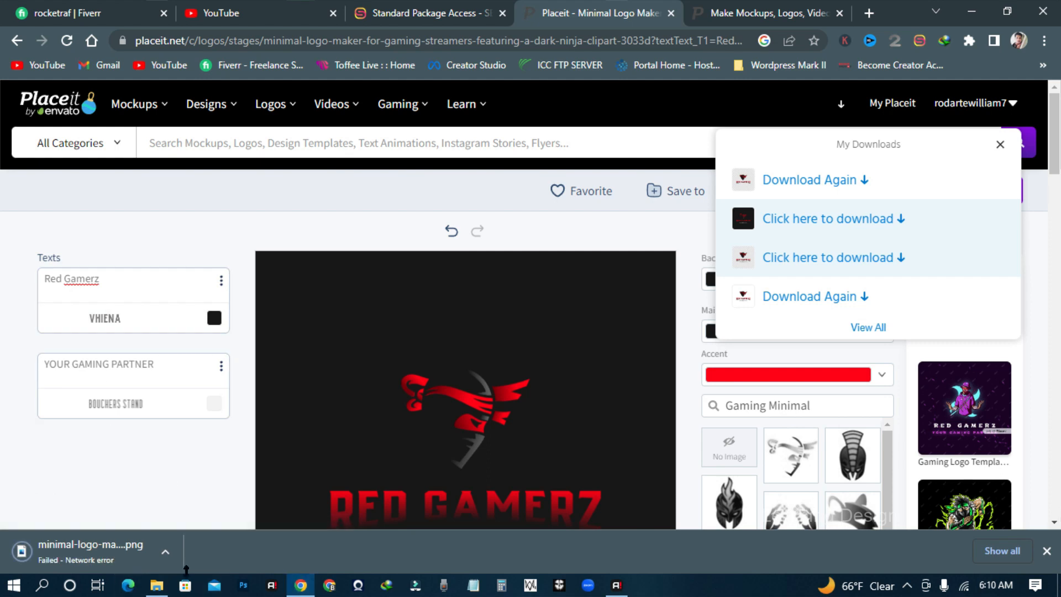
left_click(165, 552)
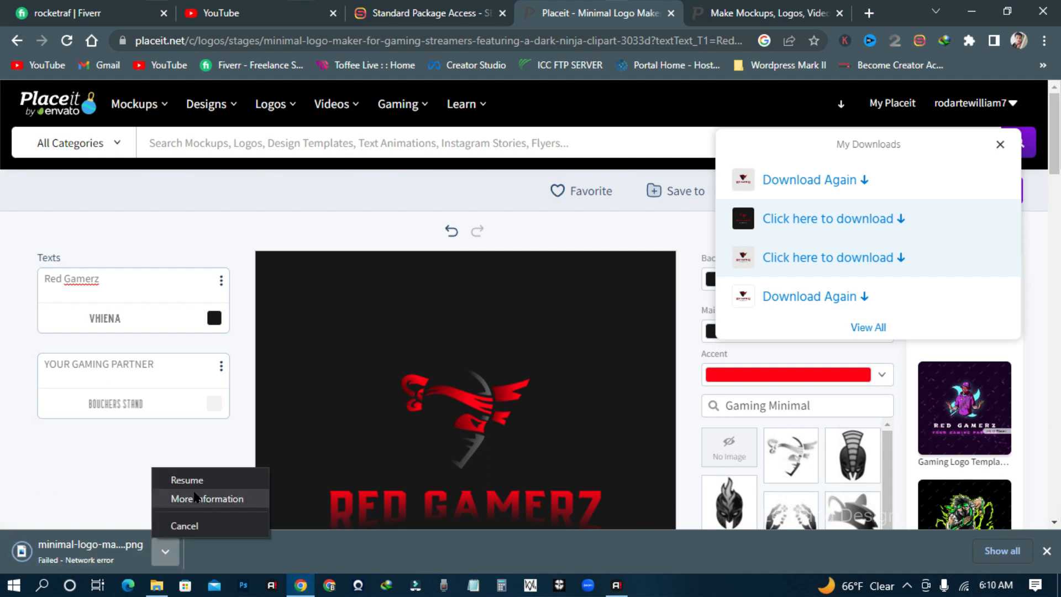
left_click(205, 563)
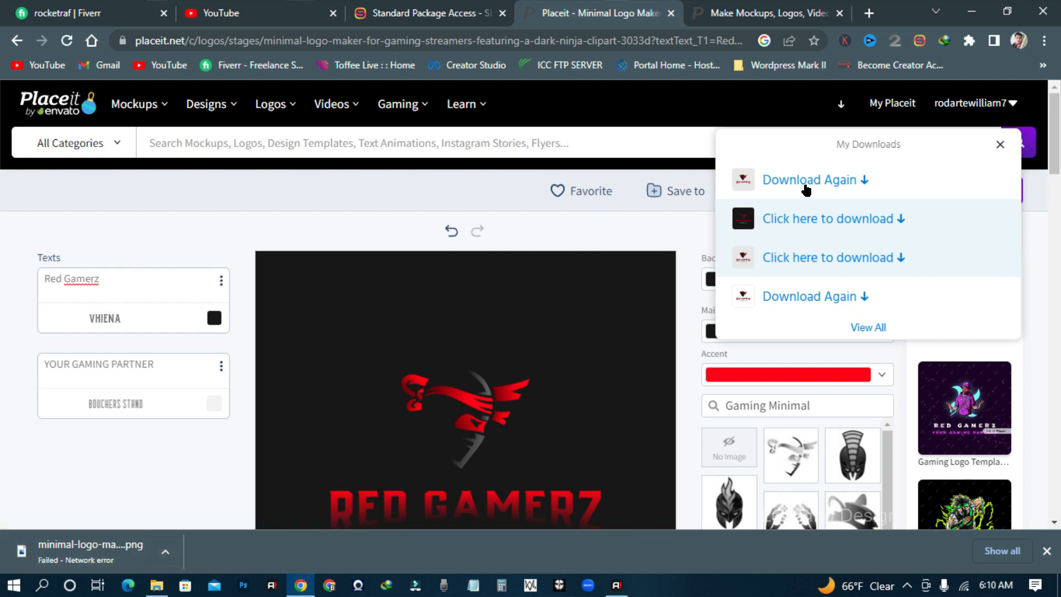
left_click(804, 220)
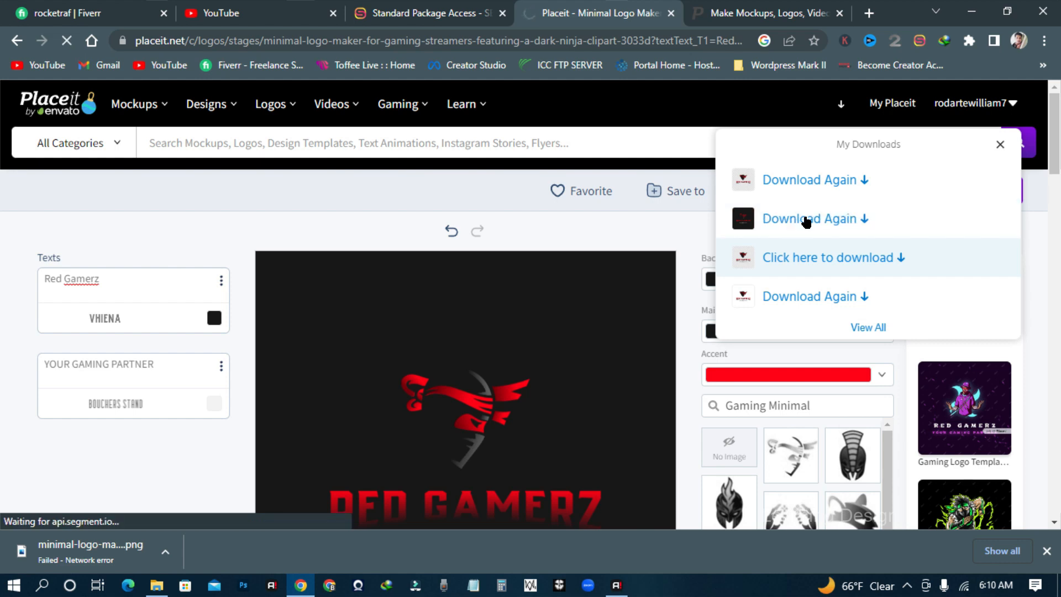
Show the downloaded PNG in its folder, open the dark-background logo to check it, and close the image viewer
left_click(165, 552)
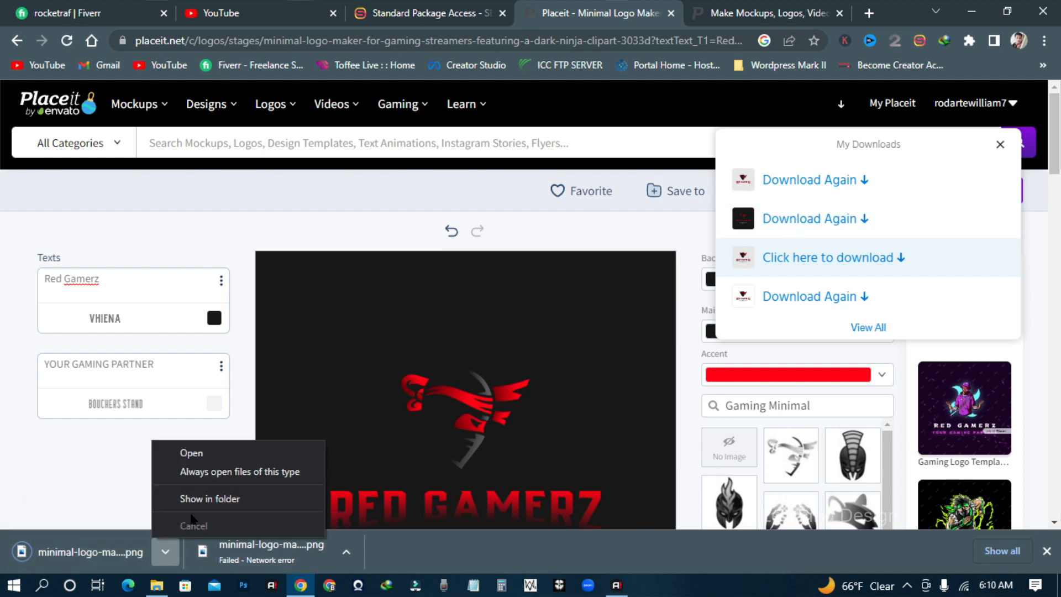
left_click(201, 496)
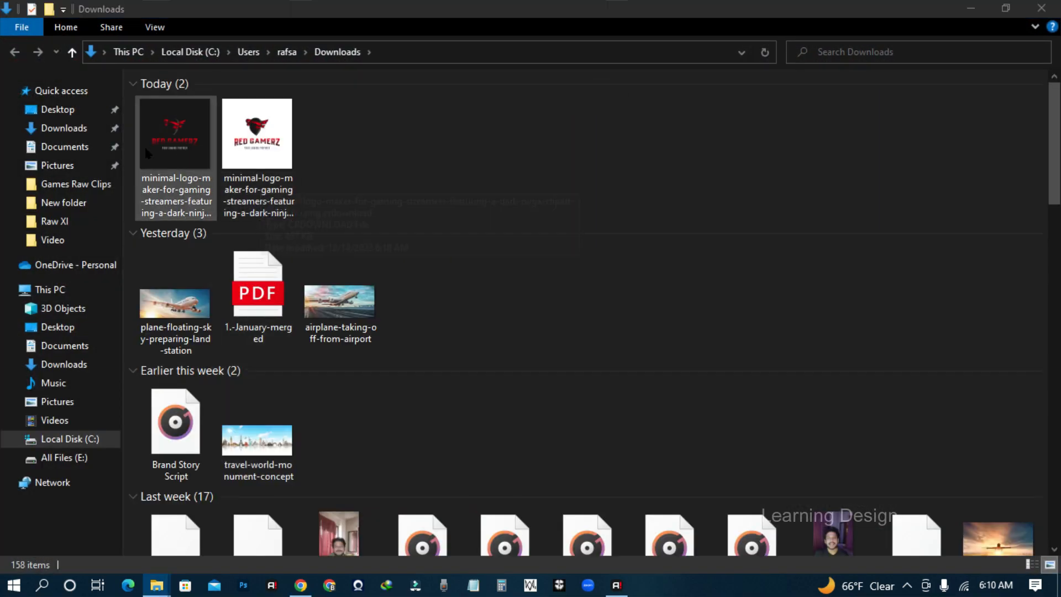
key("Return")
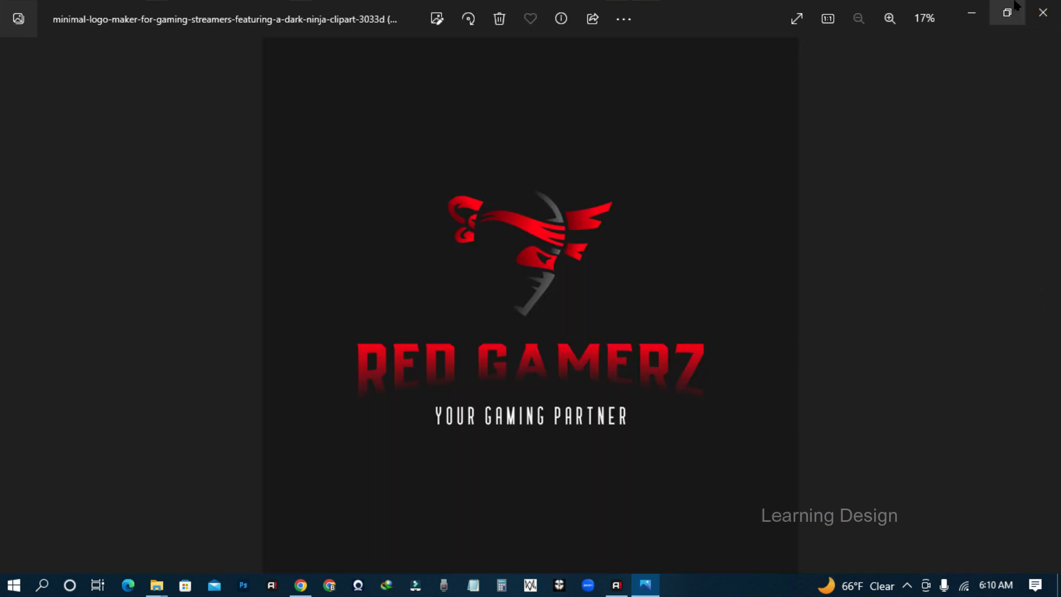
left_click(1043, 11)
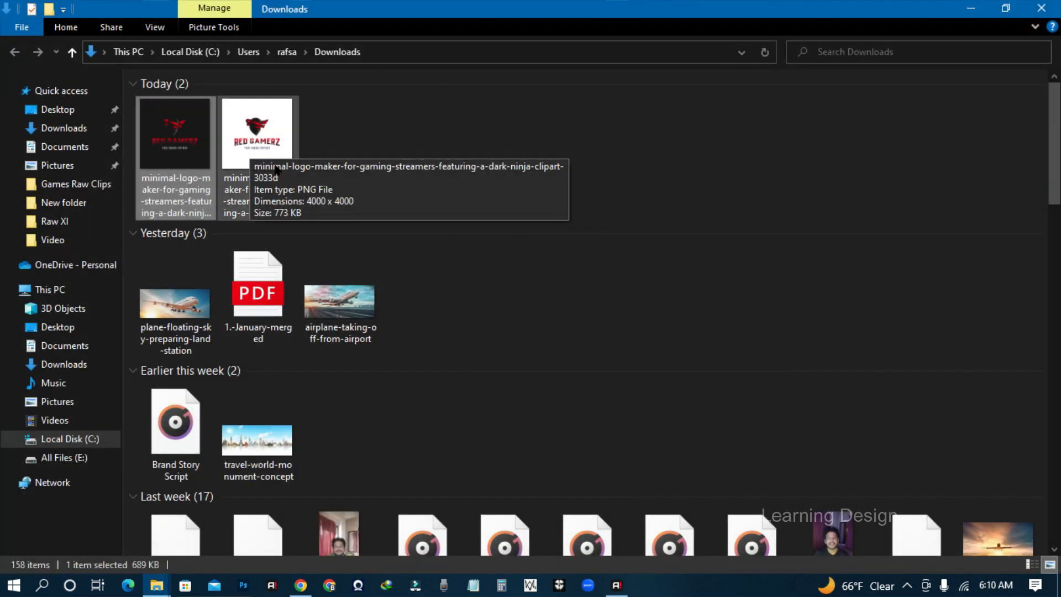
Switch back to Placeit in Chrome and clear both the "Red Gamerz" title and the "YOUR GAMING PARTNER" tagline fields
left_click(300, 586)
scroll(86, 270, "down", 1)
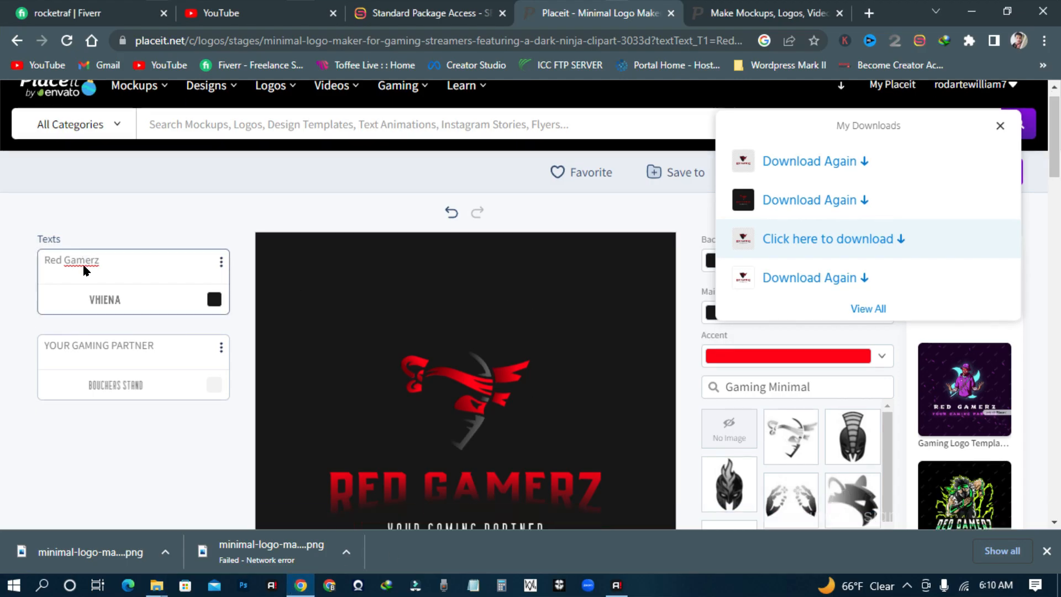
left_click_drag(135, 206, 2, 199)
key("BackSpace")
left_click_drag(175, 290, 37, 287)
key("BackSpace")
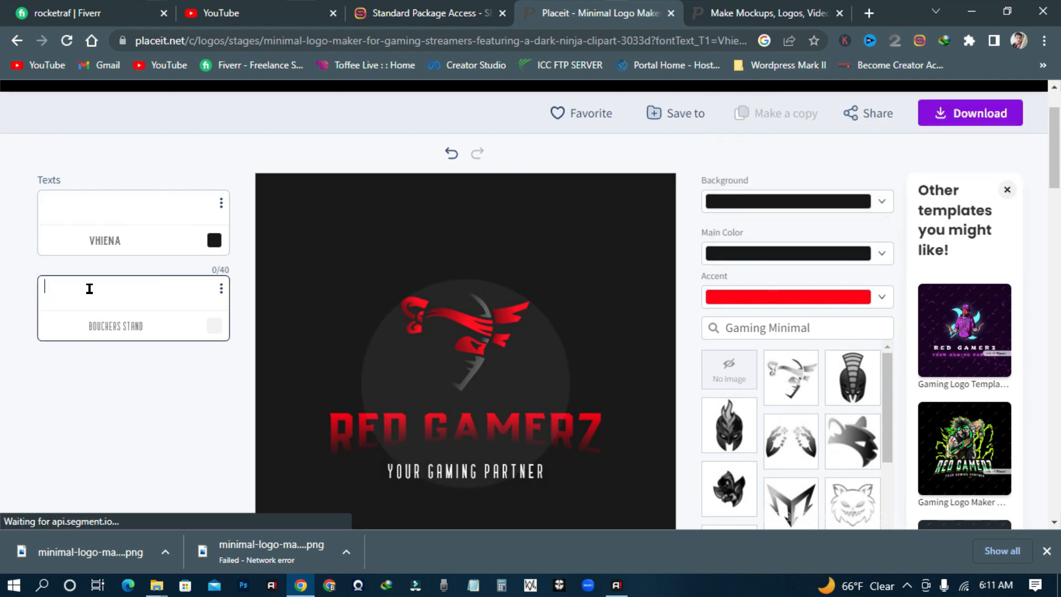
scroll(278, 357, "down", 3)
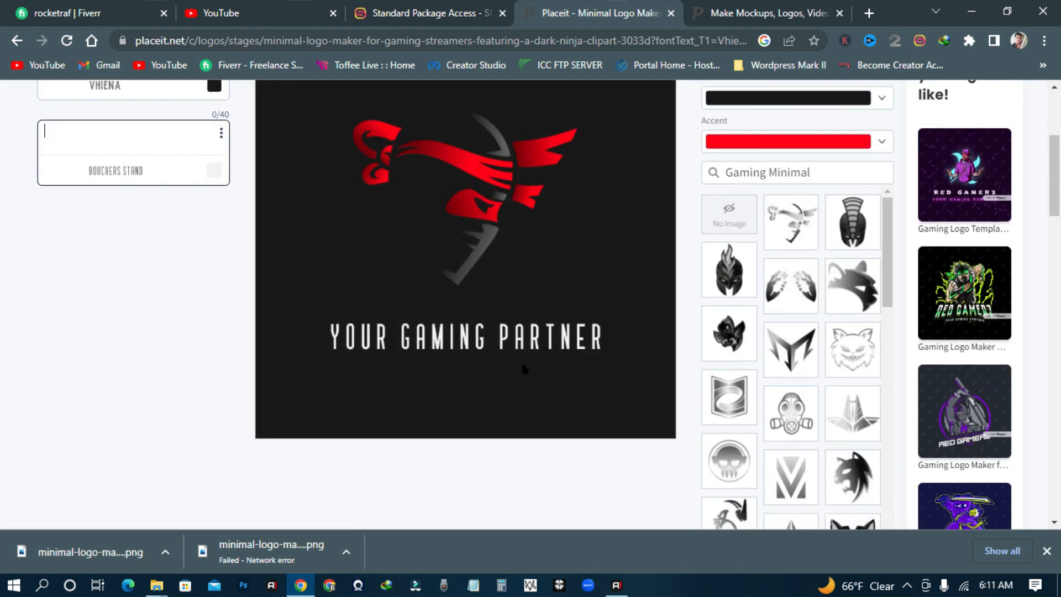
scroll(523, 364, "up", 2)
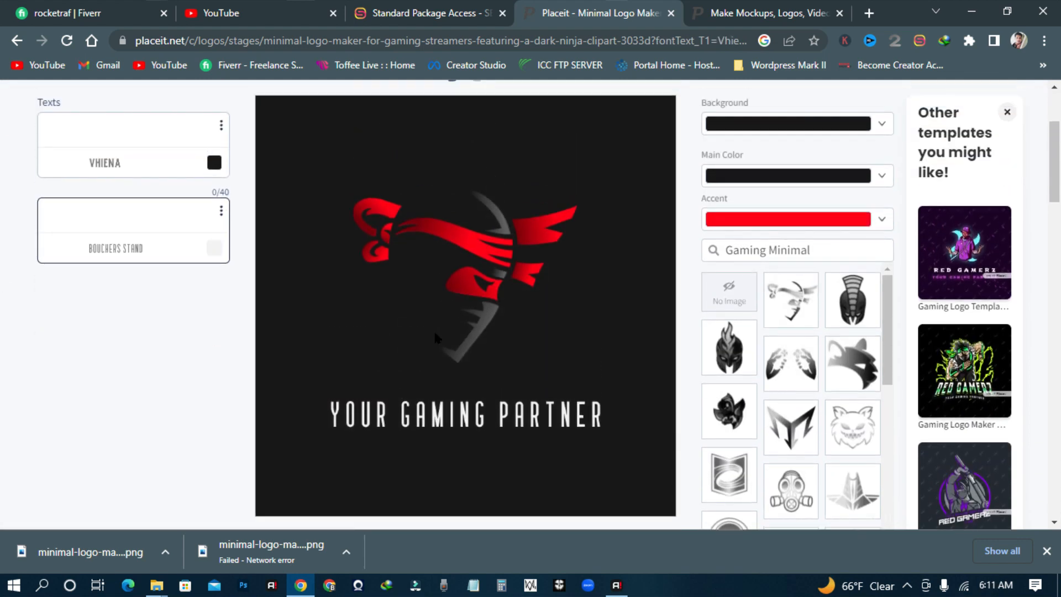
left_click(226, 403)
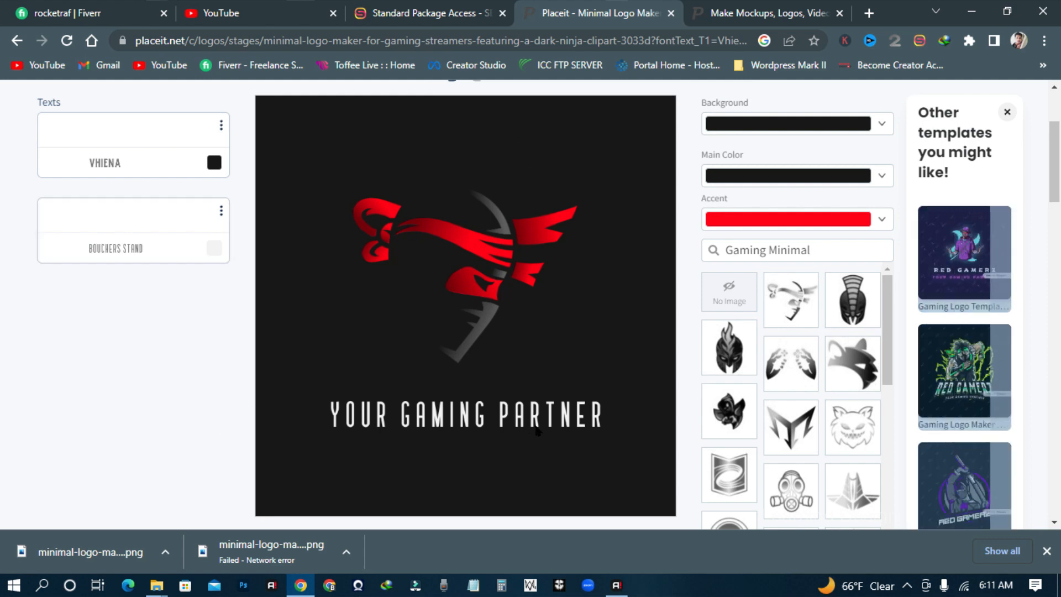
Try to remove the remaining tagline from the logo by hiding its emptied text element
left_click(221, 211)
left_click(256, 219)
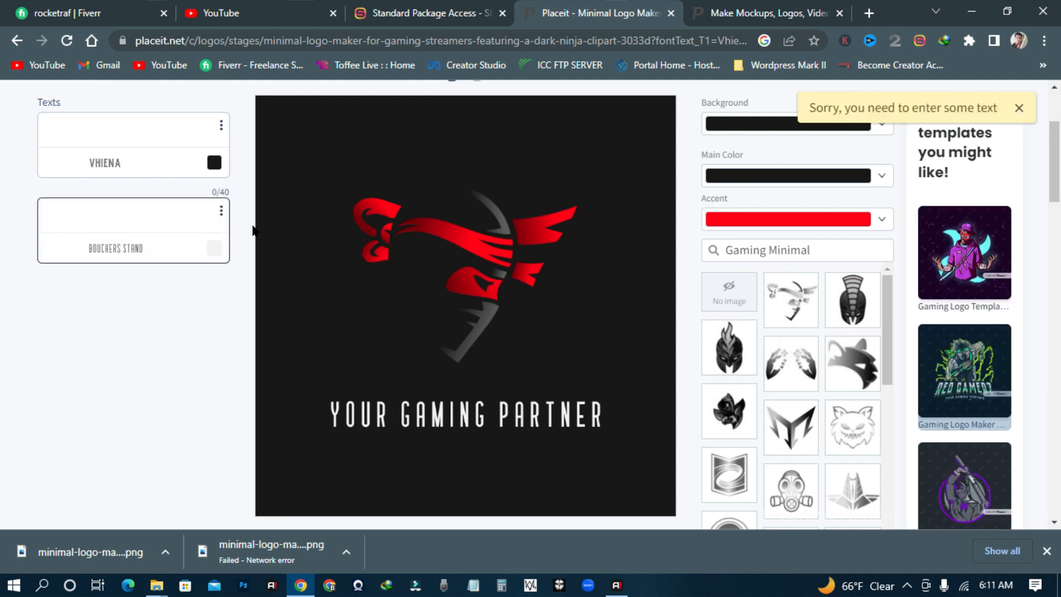
left_click(221, 210)
left_click(243, 218)
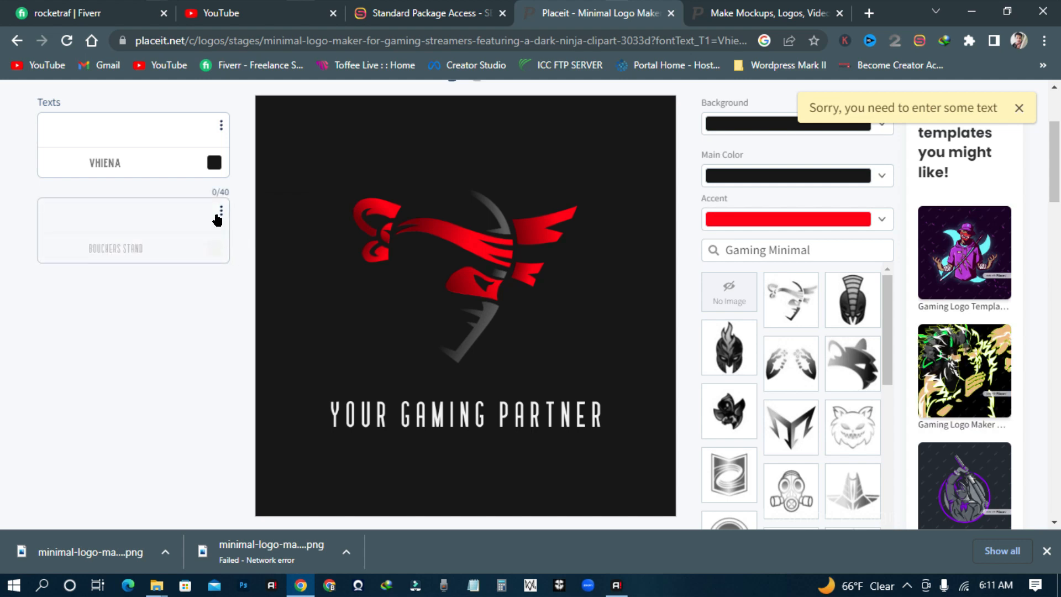
left_click(218, 216)
left_click(201, 336)
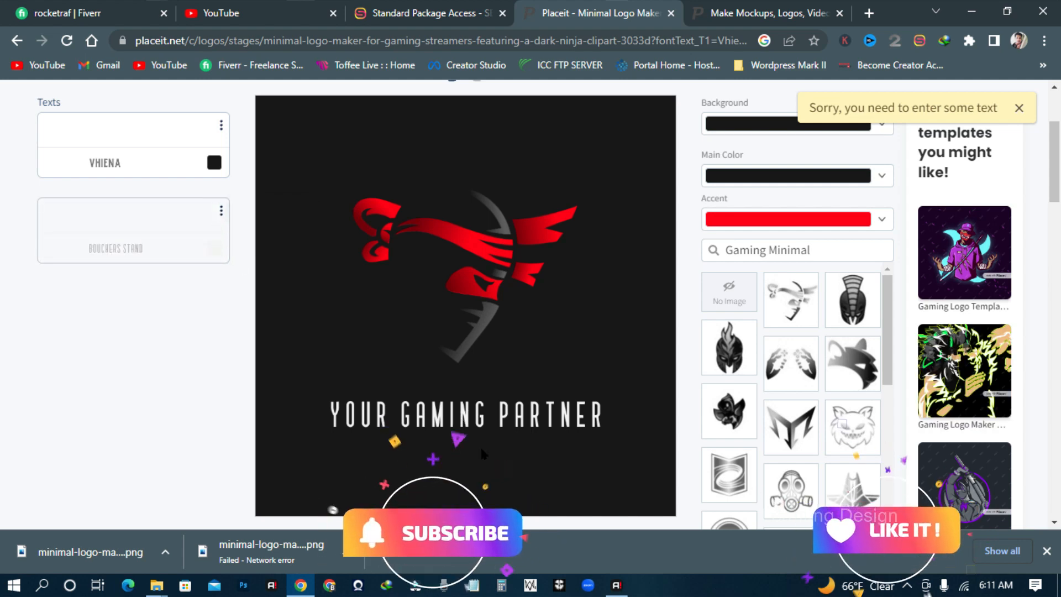
scroll(632, 331, "down", 3)
scroll(617, 373, "up", 5)
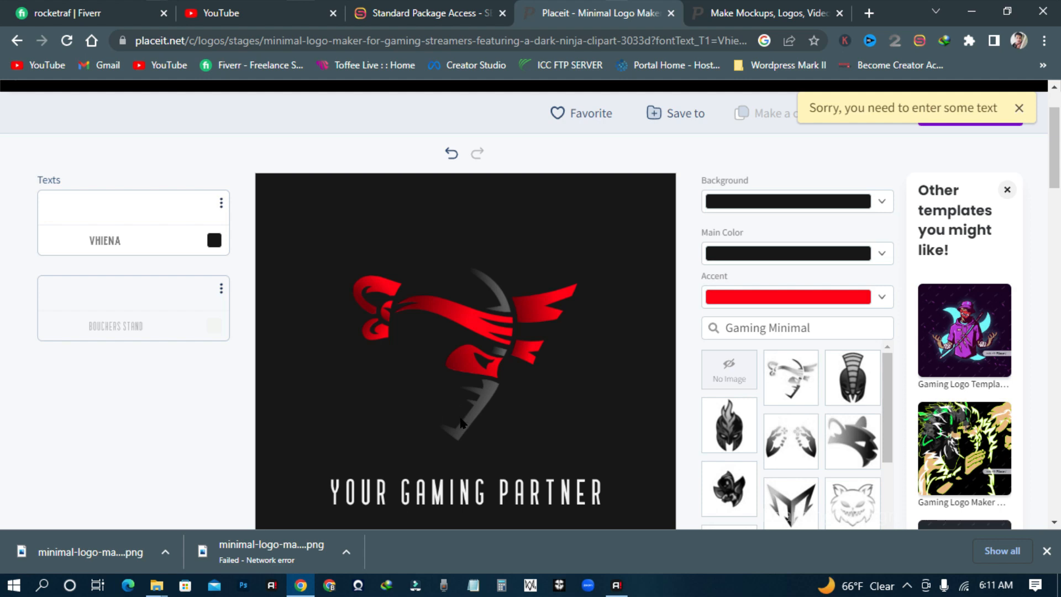
Hide the emptied title text element that uses the Vhiena font
left_click(220, 206)
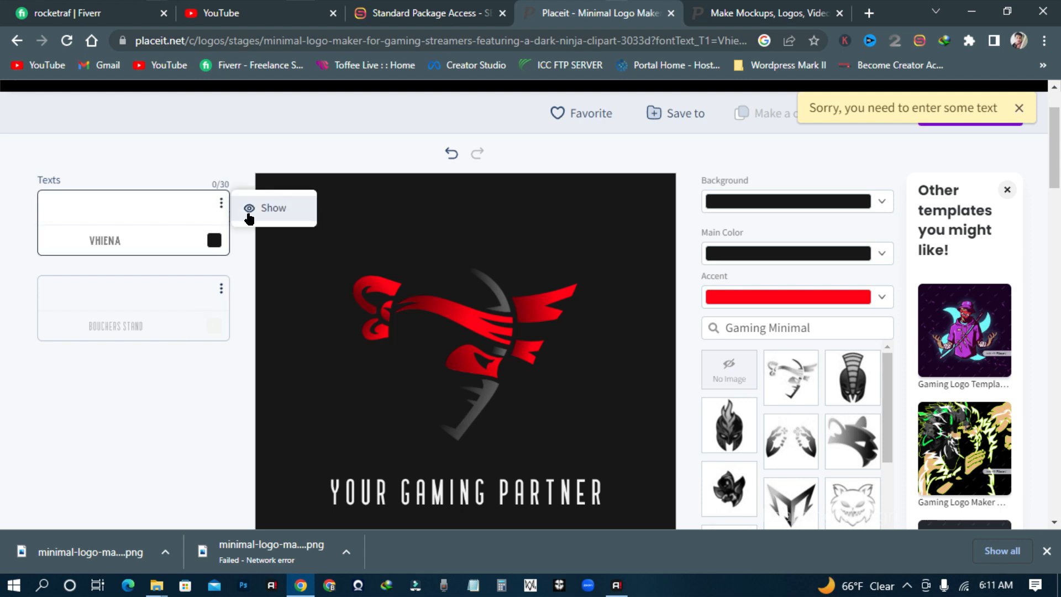
left_click(249, 214)
left_click(221, 209)
left_click(263, 215)
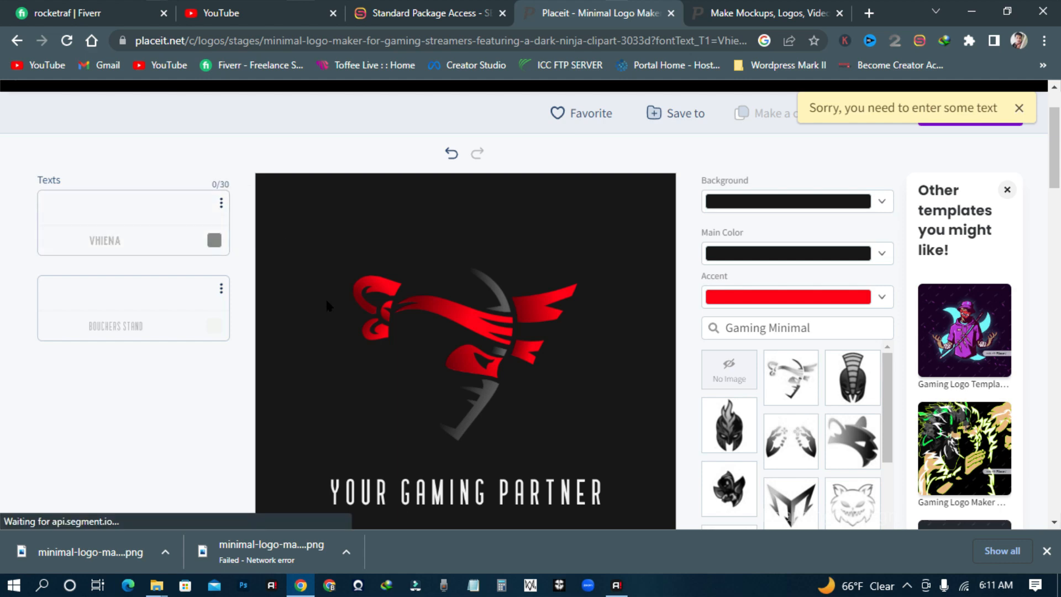
scroll(651, 410, "down", 2)
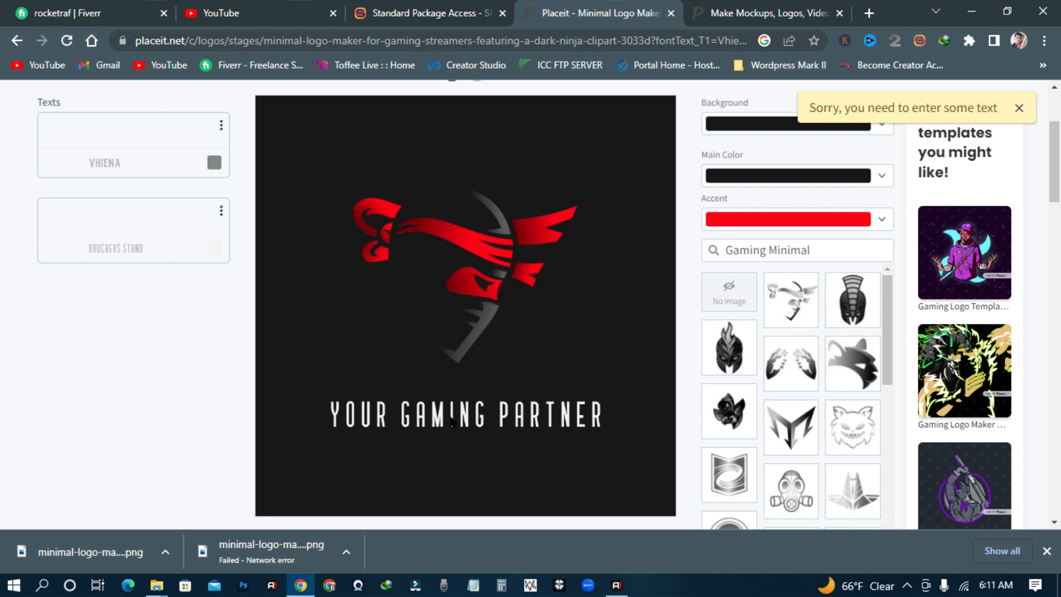
Reactivate the second text element, set in Bouchers Stand, and enter "RED GAMERZ" as its text
left_click(221, 210)
left_click(125, 219)
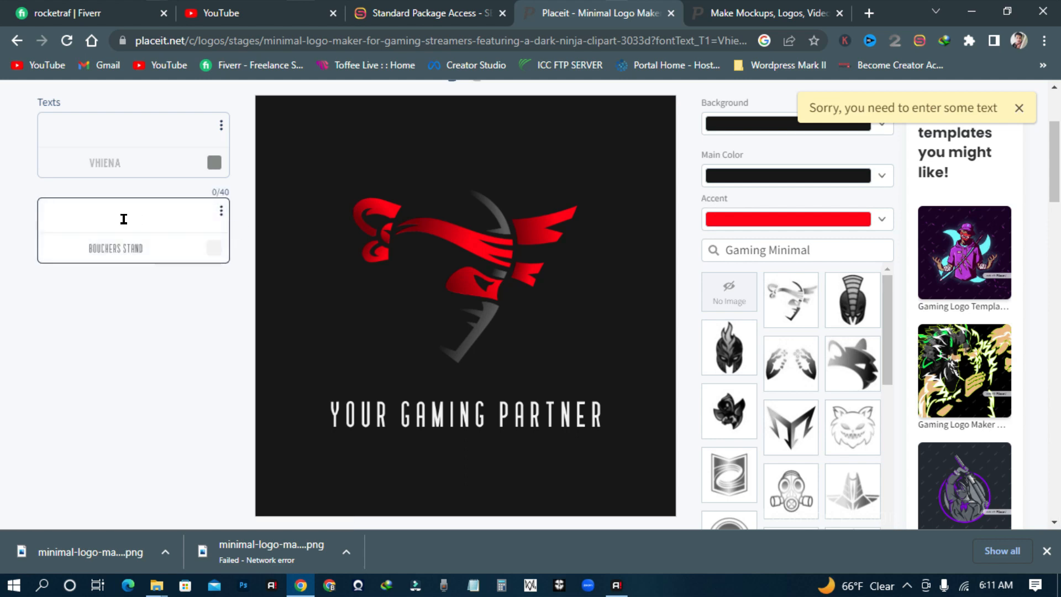
type("RED GAMER")
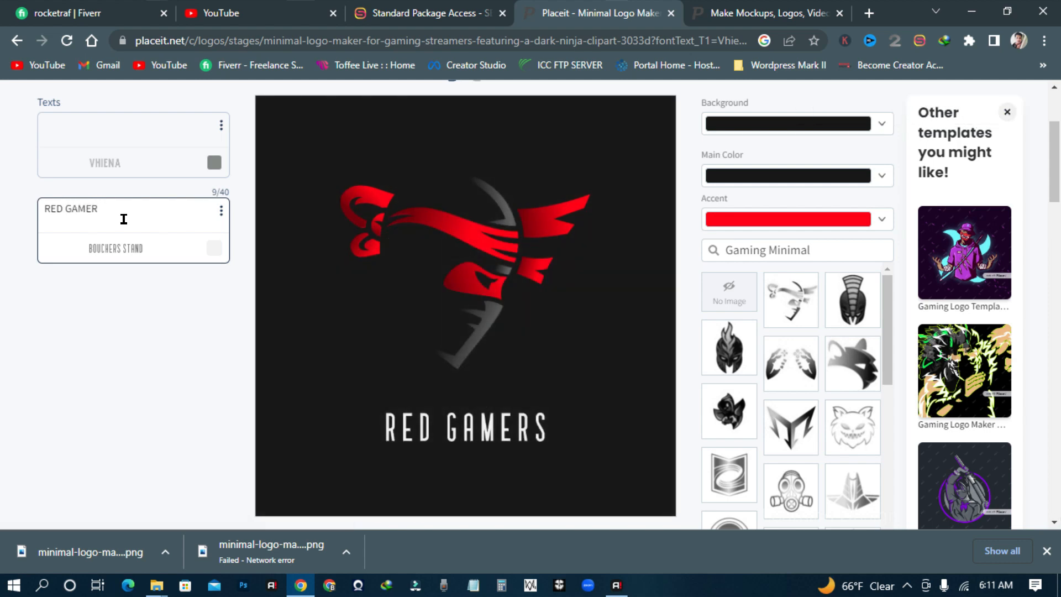
type("Z")
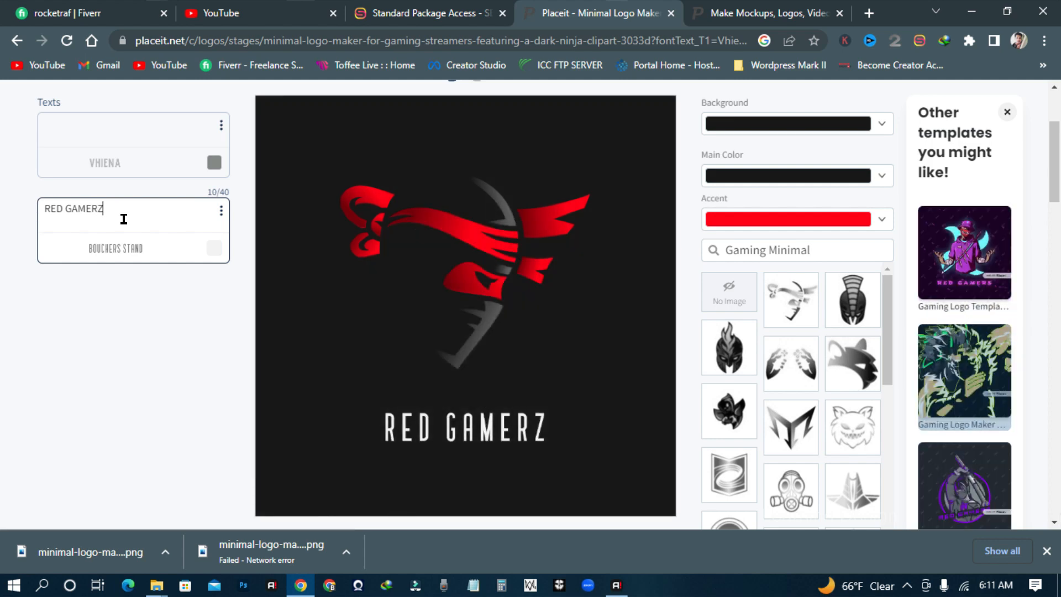
Try the suggested font Apollonia on the "RED GAMERZ" text
left_click(221, 210)
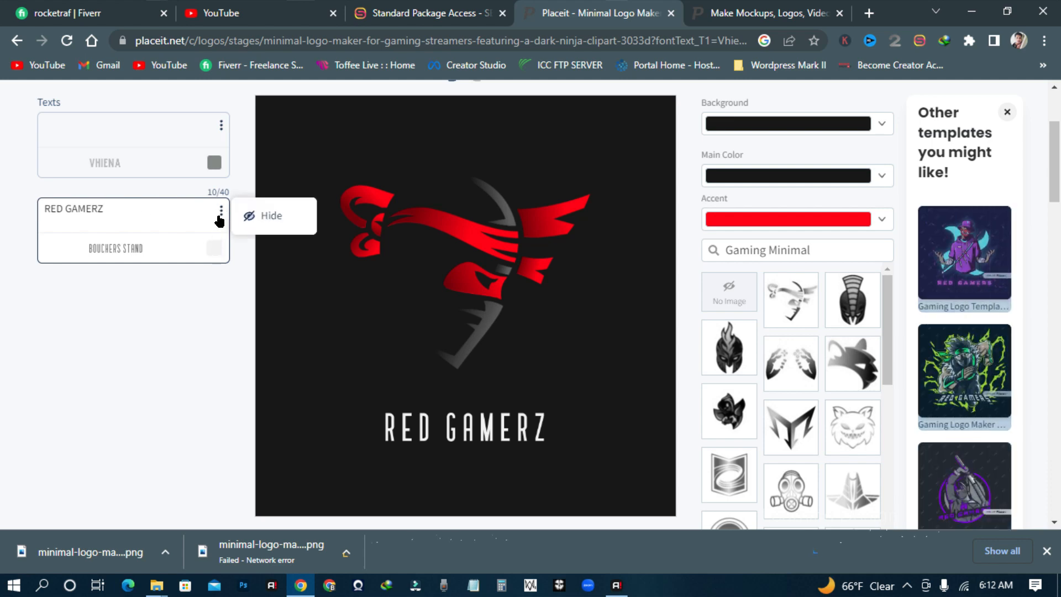
left_click(114, 241)
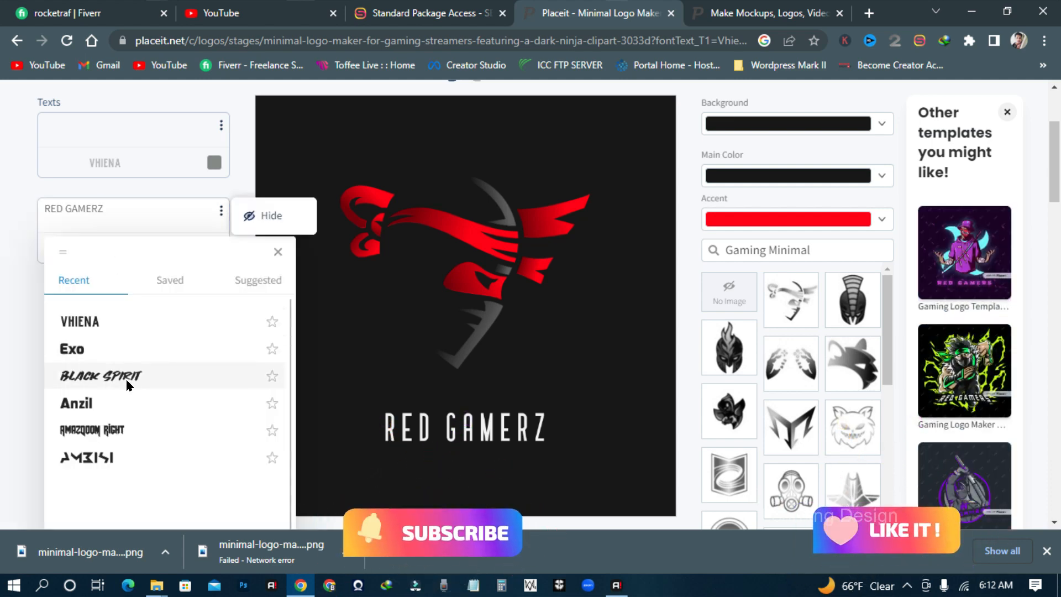
left_click(243, 295)
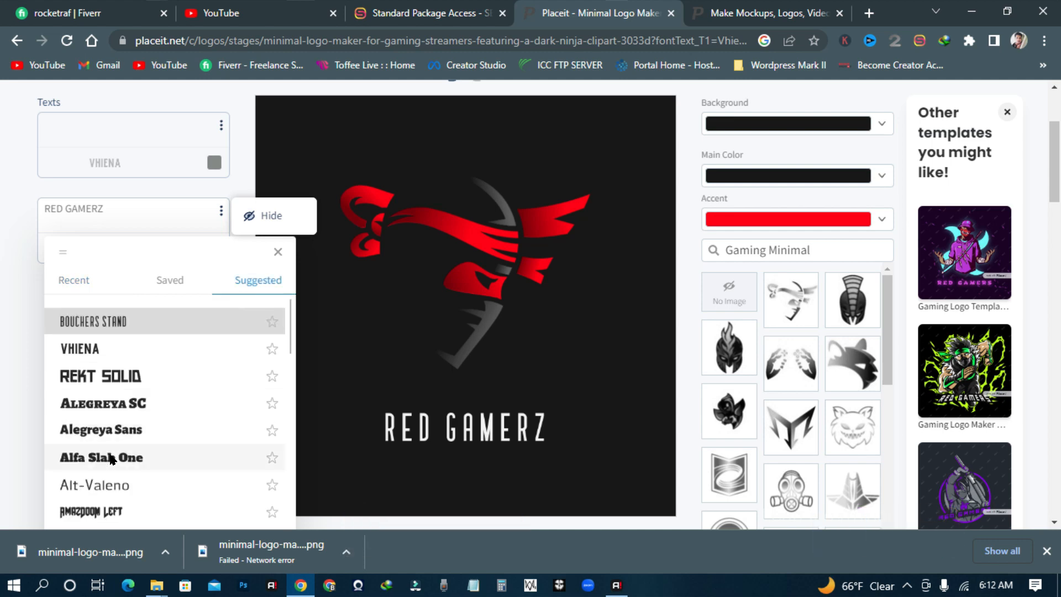
scroll(110, 442, "down", 3)
scroll(107, 463, "down", 3)
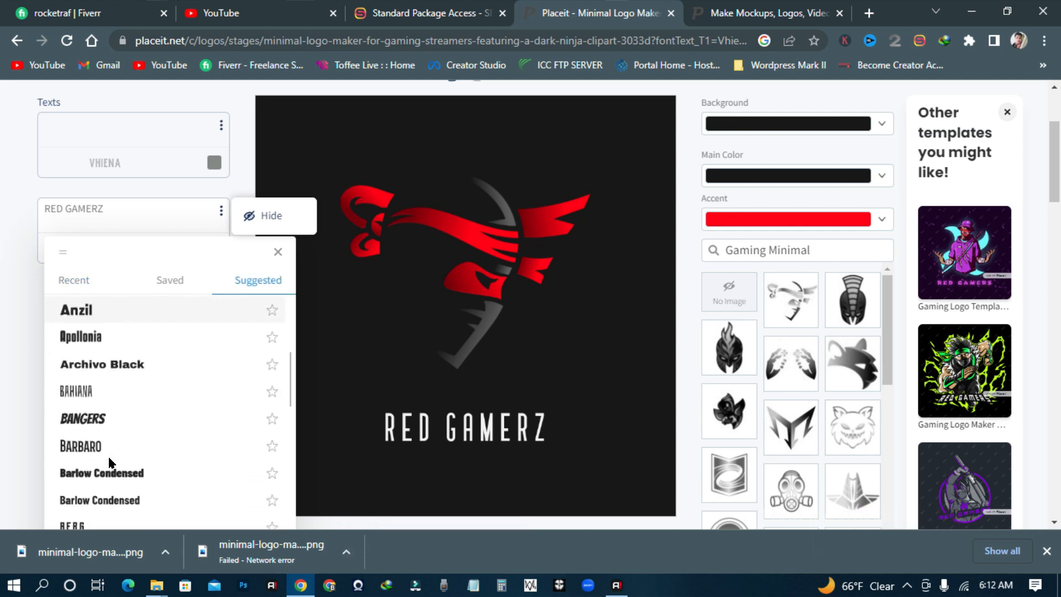
left_click(104, 332)
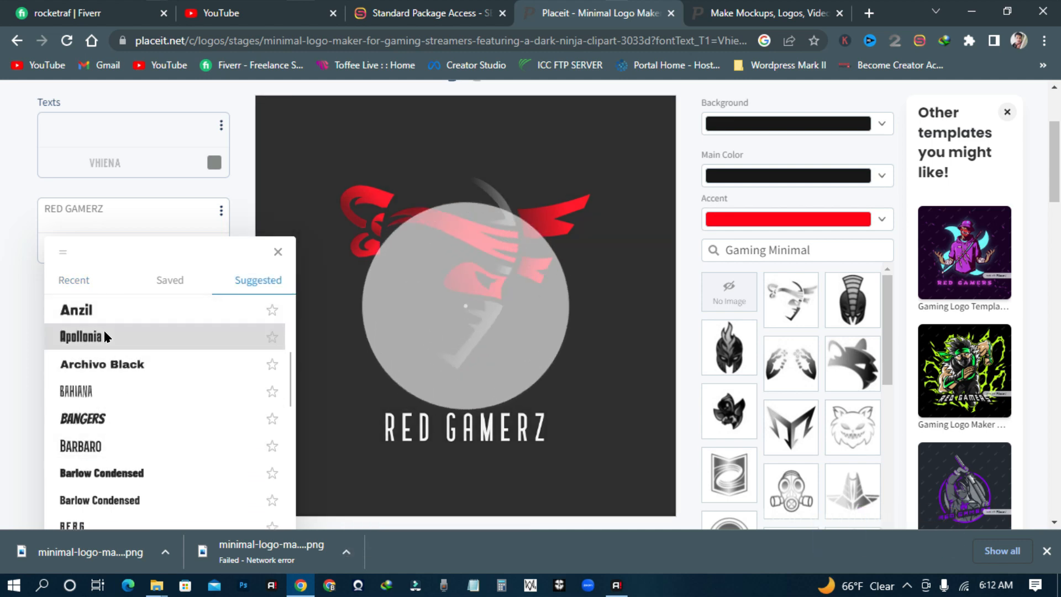
Try the suggested font Iceberg on the "RED GAMERZ" text
scroll(133, 459, "down", 4)
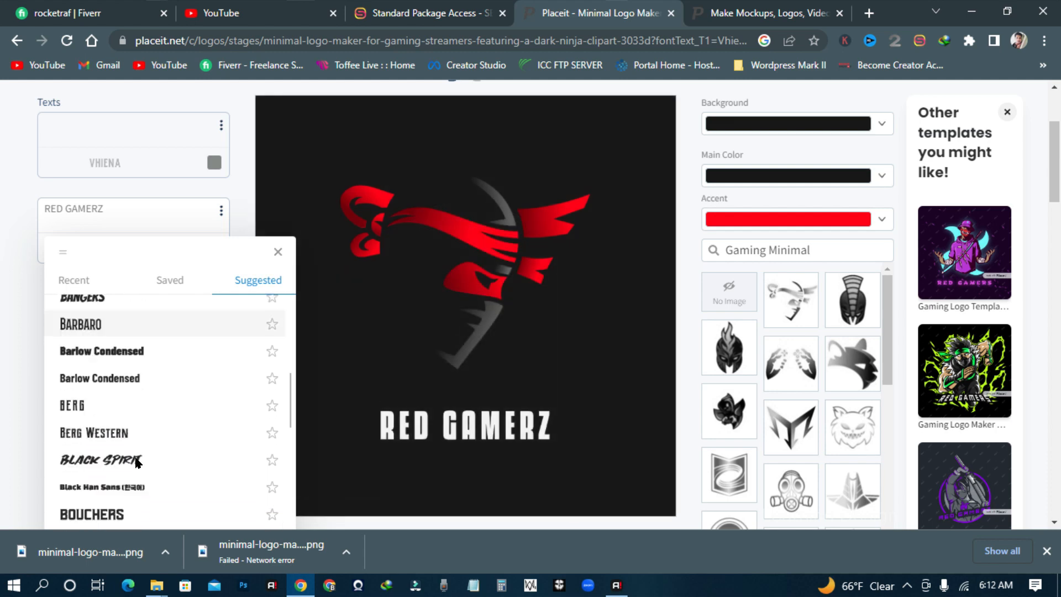
scroll(136, 461, "down", 3)
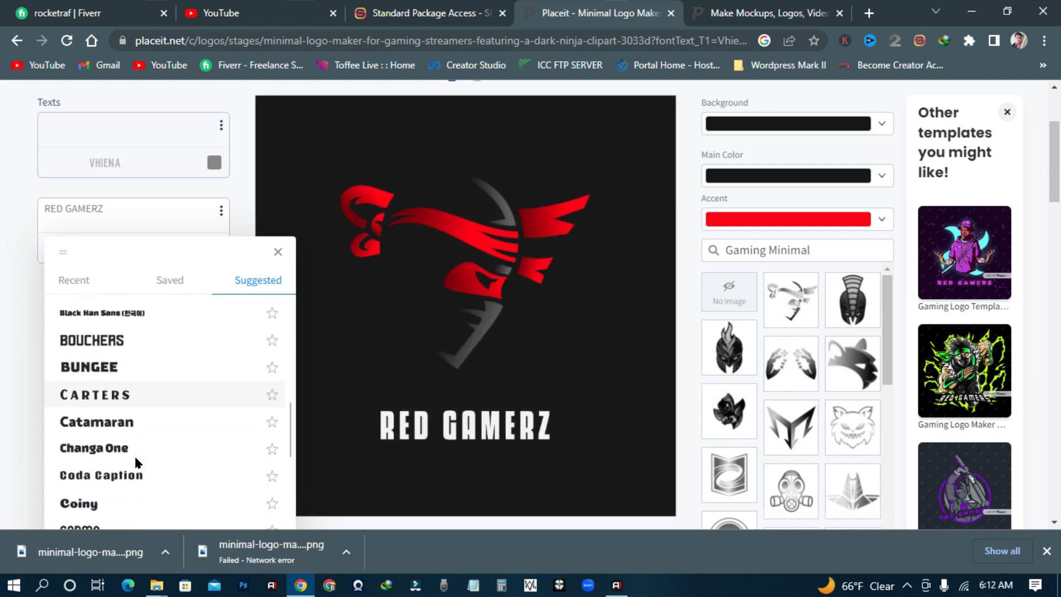
scroll(136, 464, "down", 2)
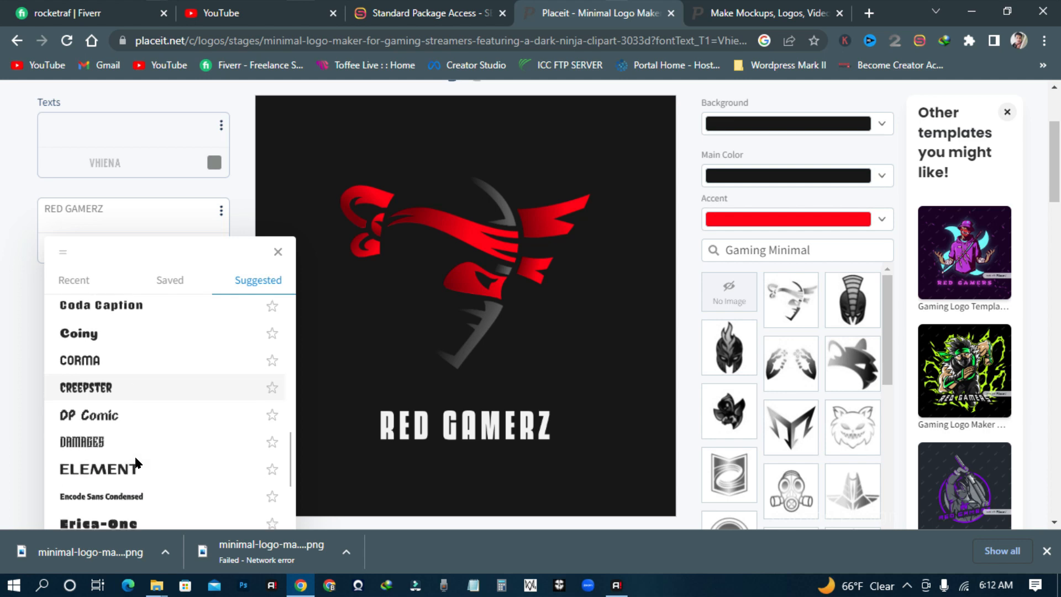
scroll(139, 486, "down", 3)
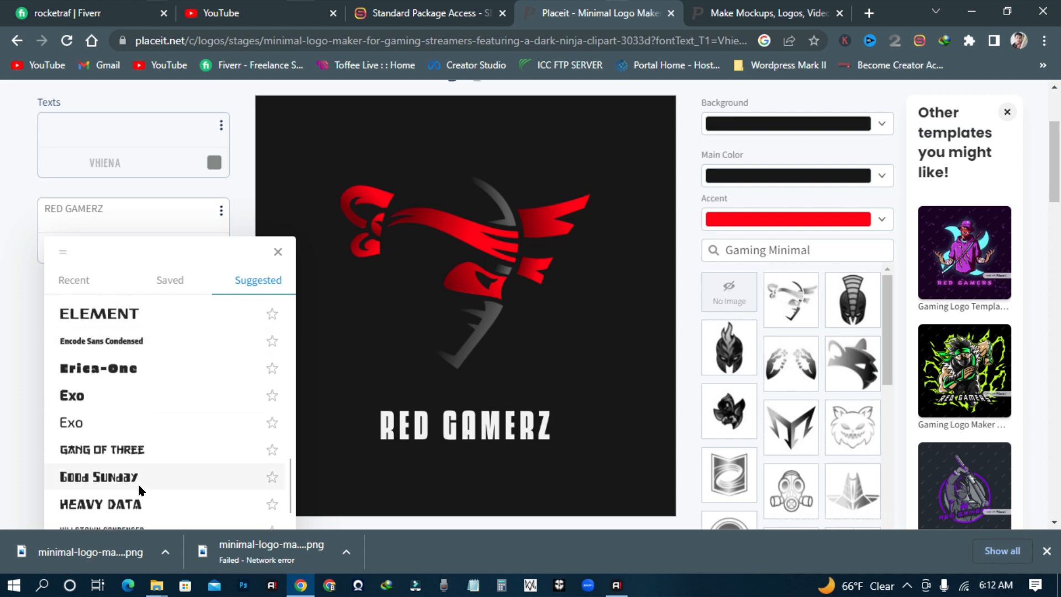
scroll(139, 487, "down", 3)
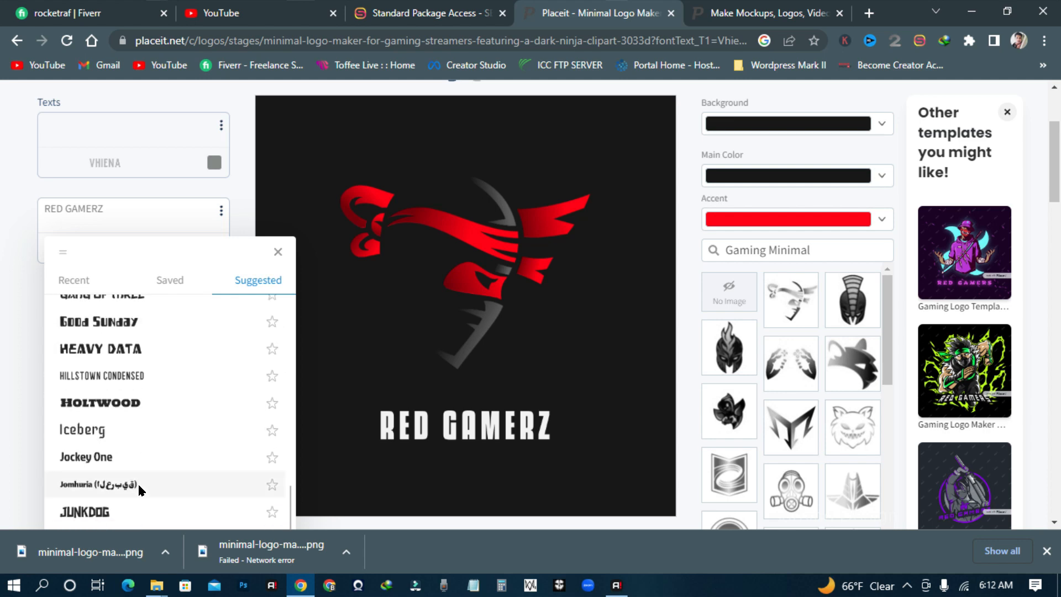
left_click(131, 431)
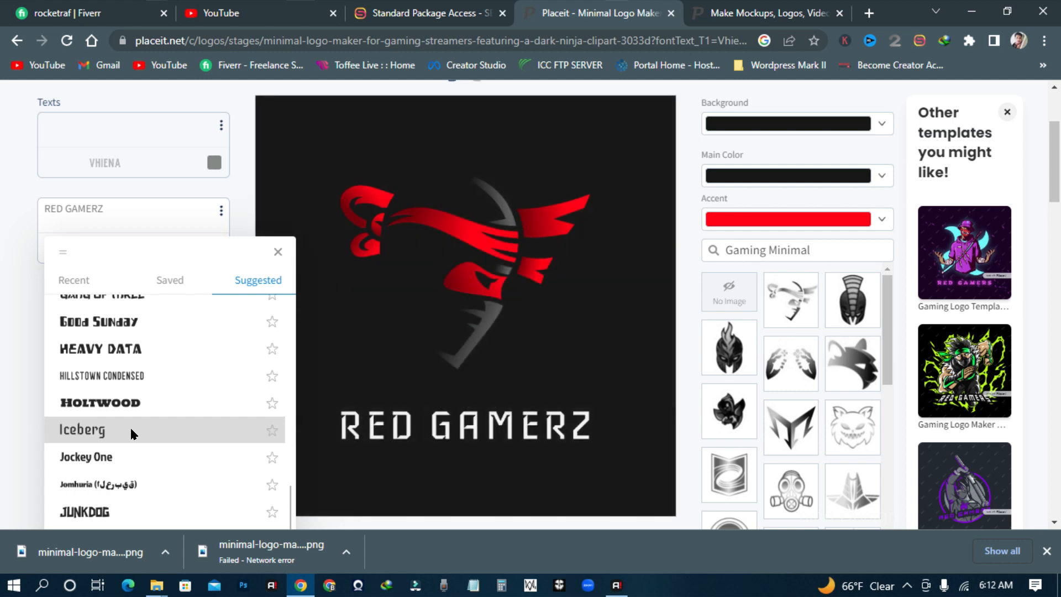
Try the heavier suggested fonts Rammetto and Shojumaru on the "RED GAMERZ" text
scroll(157, 448, "down", 5)
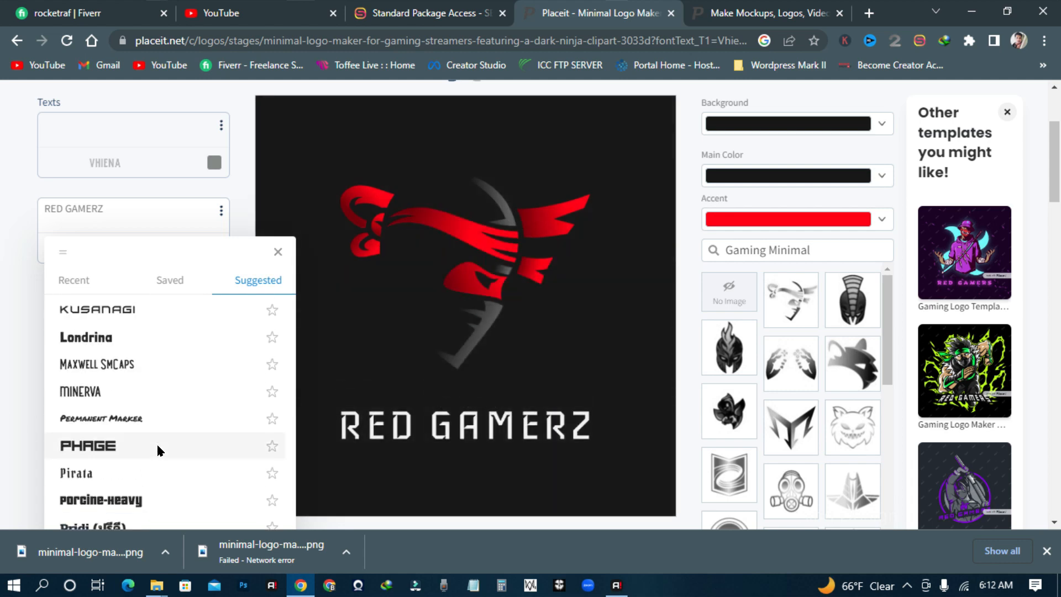
scroll(158, 448, "down", 4)
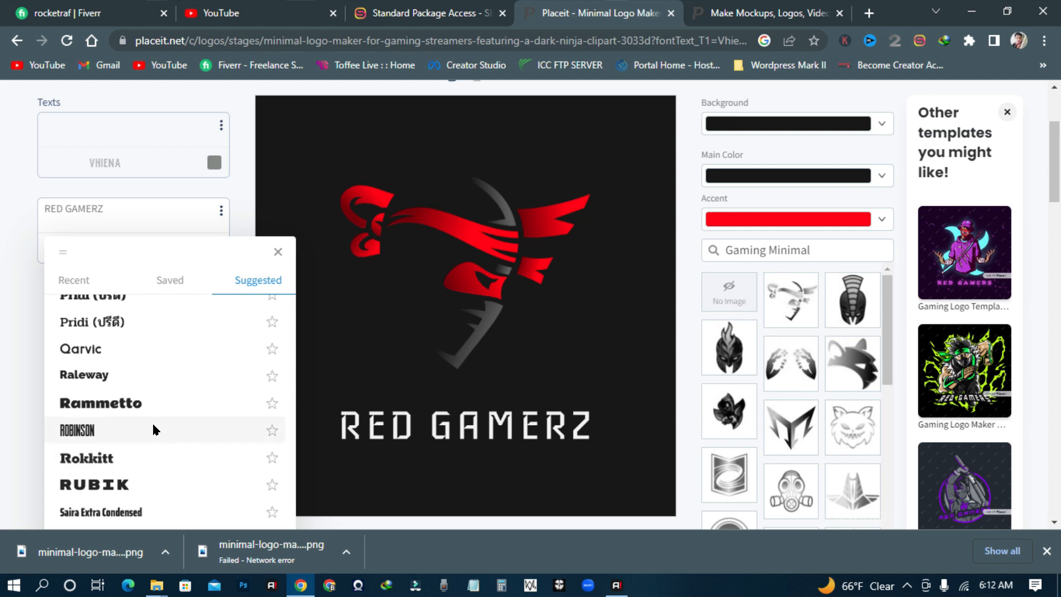
left_click(148, 398)
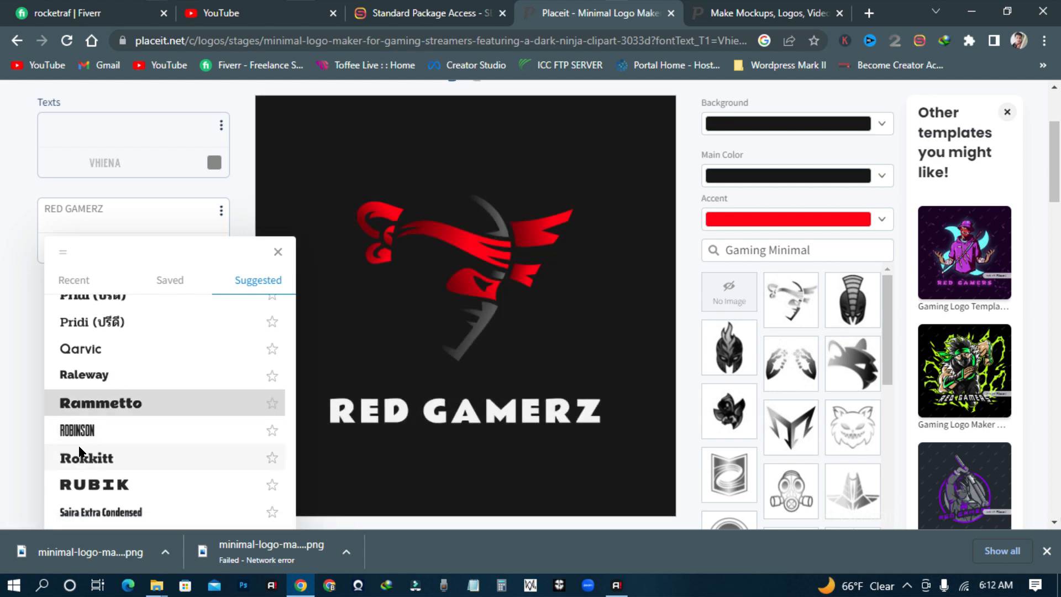
scroll(247, 442, "down", 3)
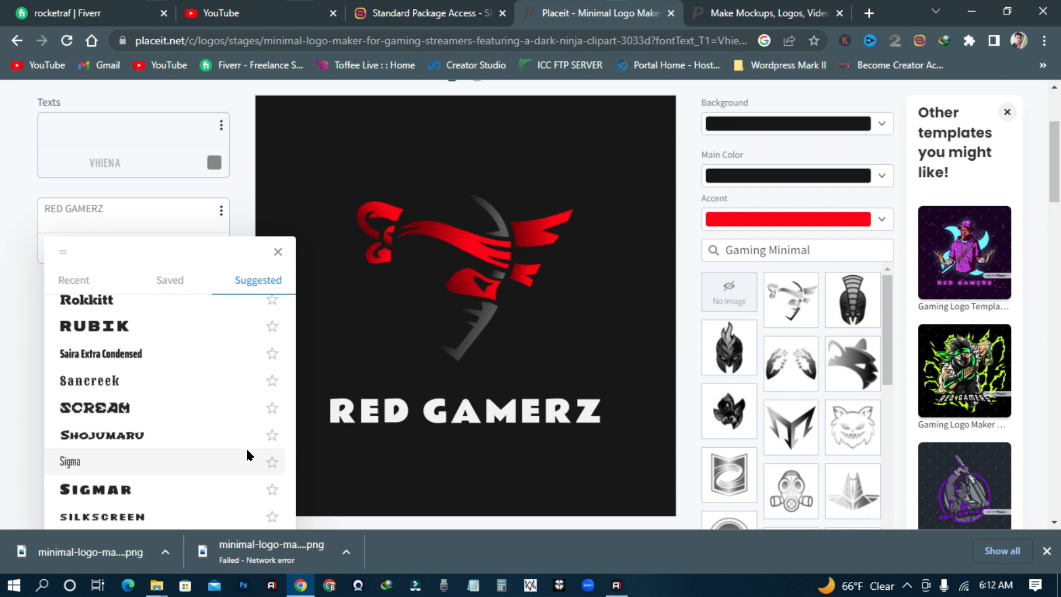
left_click(200, 426)
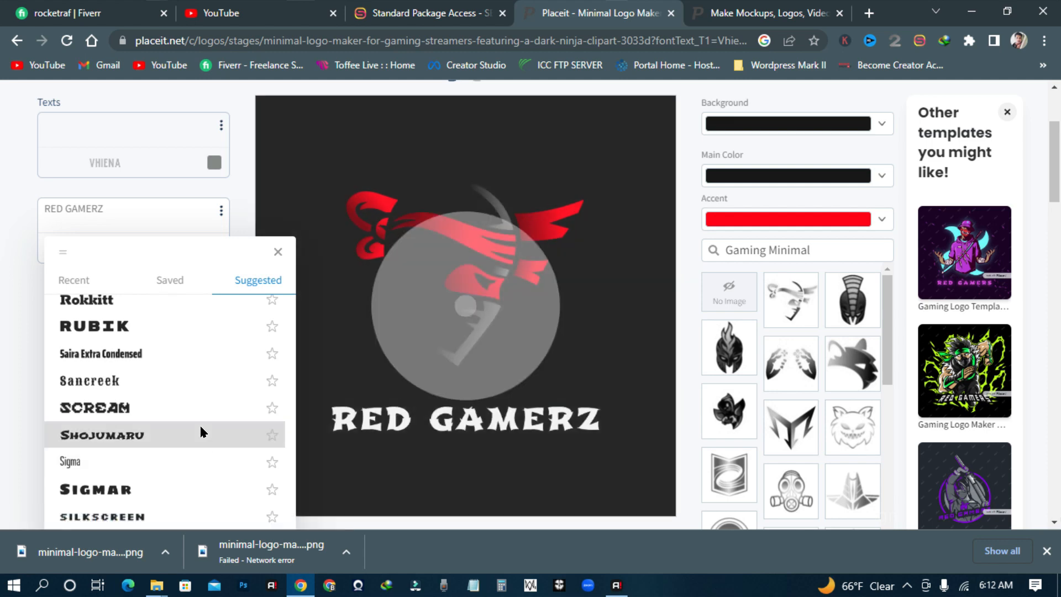
Look through the rest of the suggested fonts and try Black Spirit on the "RED GAMERZ" text
scroll(200, 439, "down", 4)
scroll(187, 367, "down", 2)
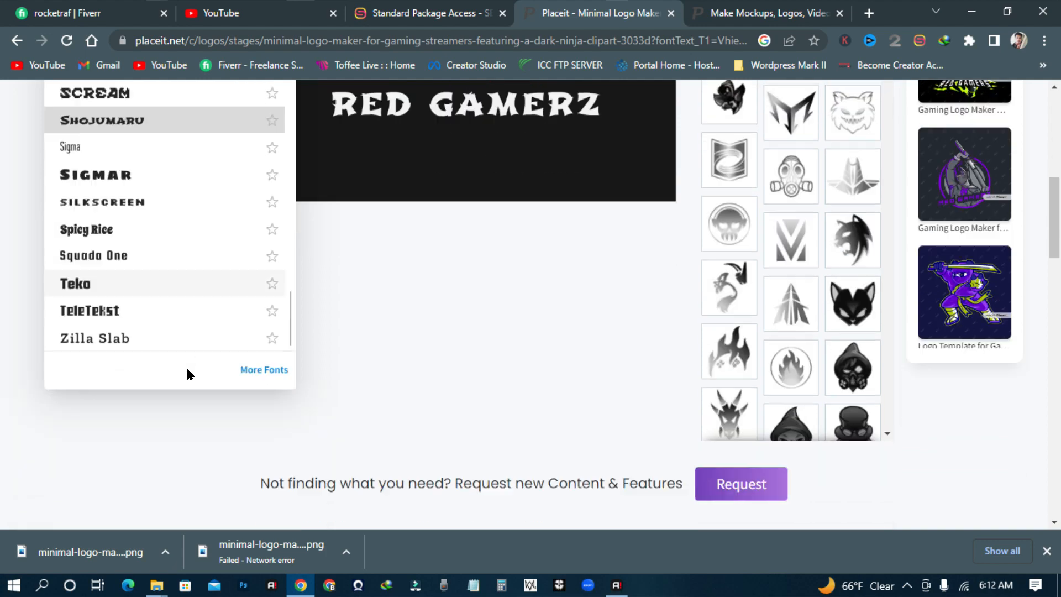
scroll(185, 366, "up", 7)
scroll(287, 456, "down", 4)
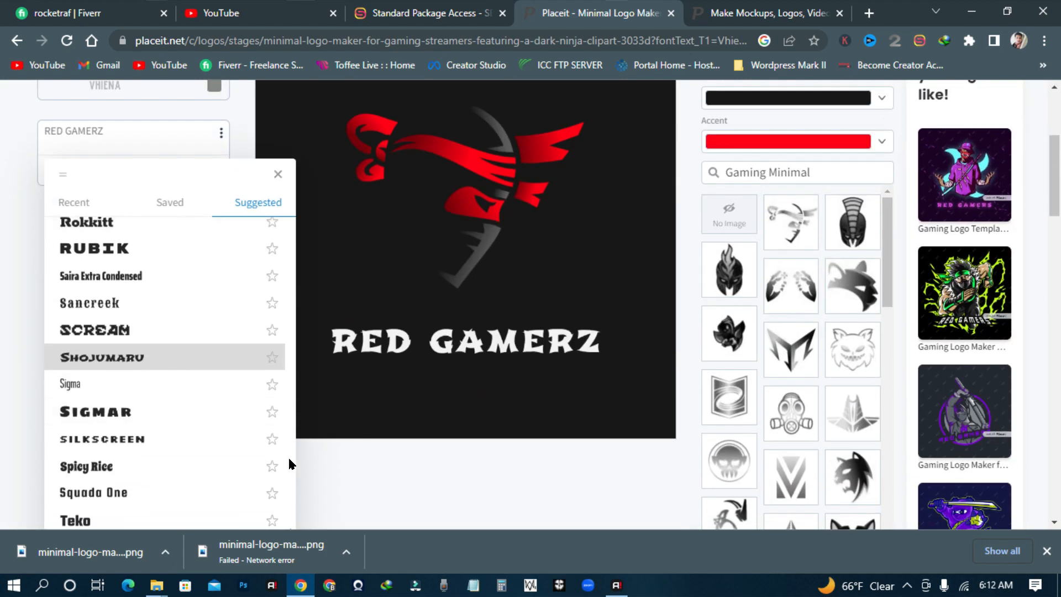
scroll(290, 514, "down", 1)
left_click_drag(289, 480, 313, 300)
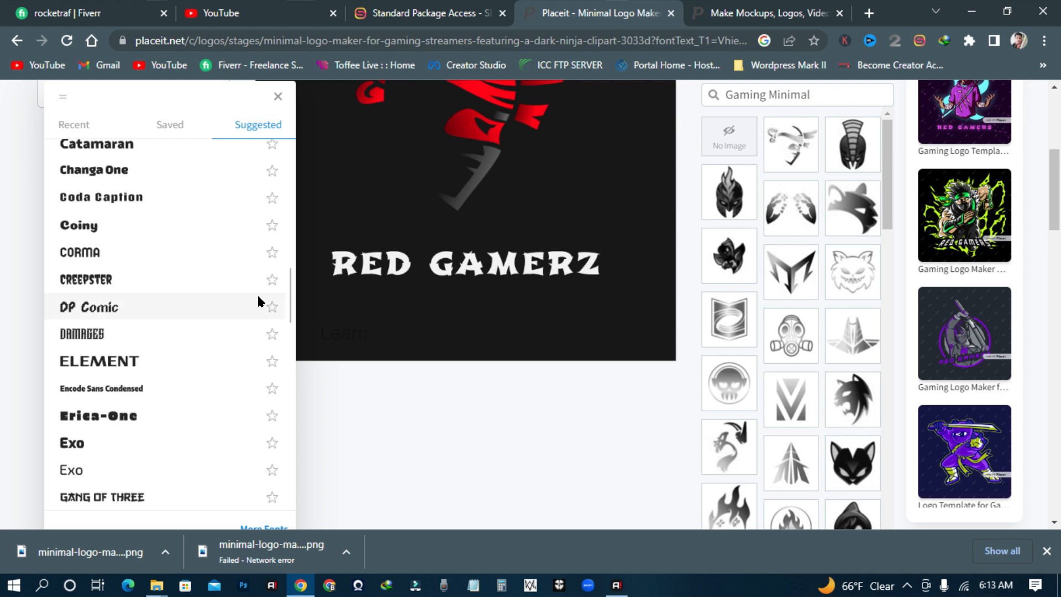
scroll(208, 291, "up", 4)
scroll(208, 296, "up", 3)
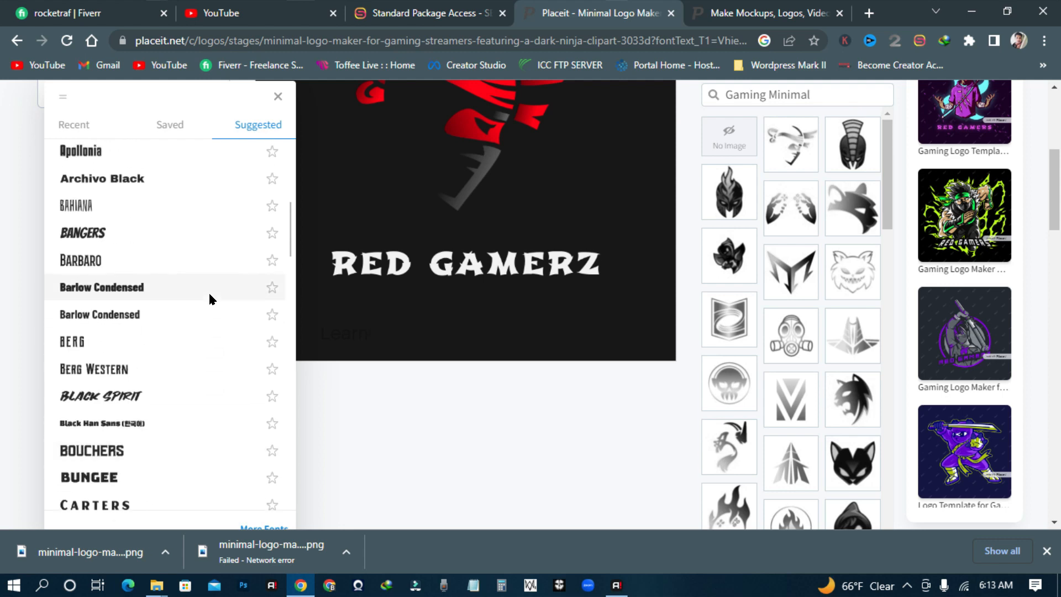
left_click(152, 394)
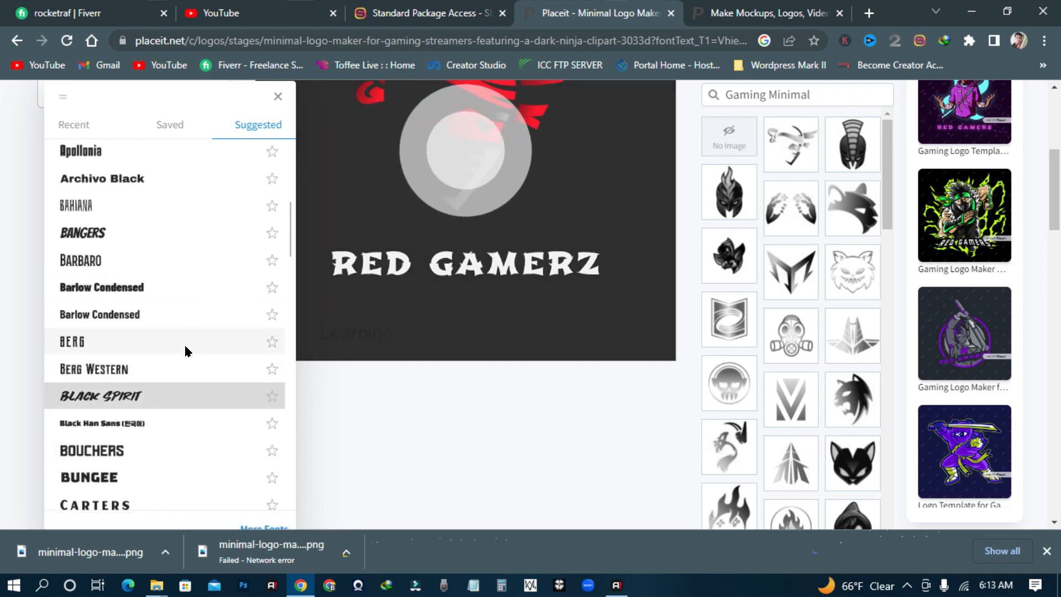
Try the suggested fonts Ambisi and Amazdoom Left on the "RED GAMERZ" text
scroll(184, 344, "up", 3)
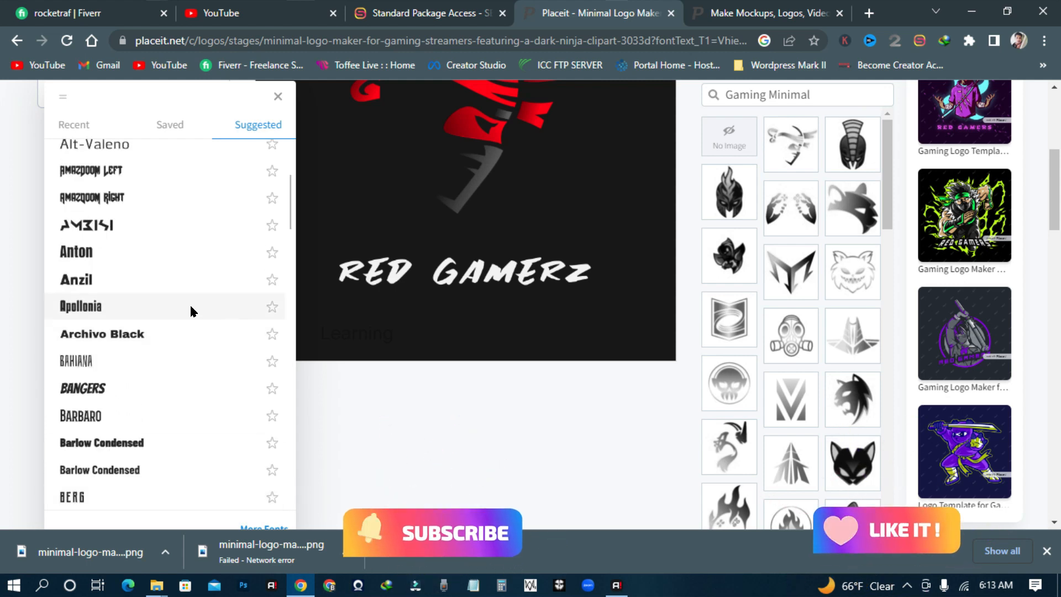
left_click(142, 212)
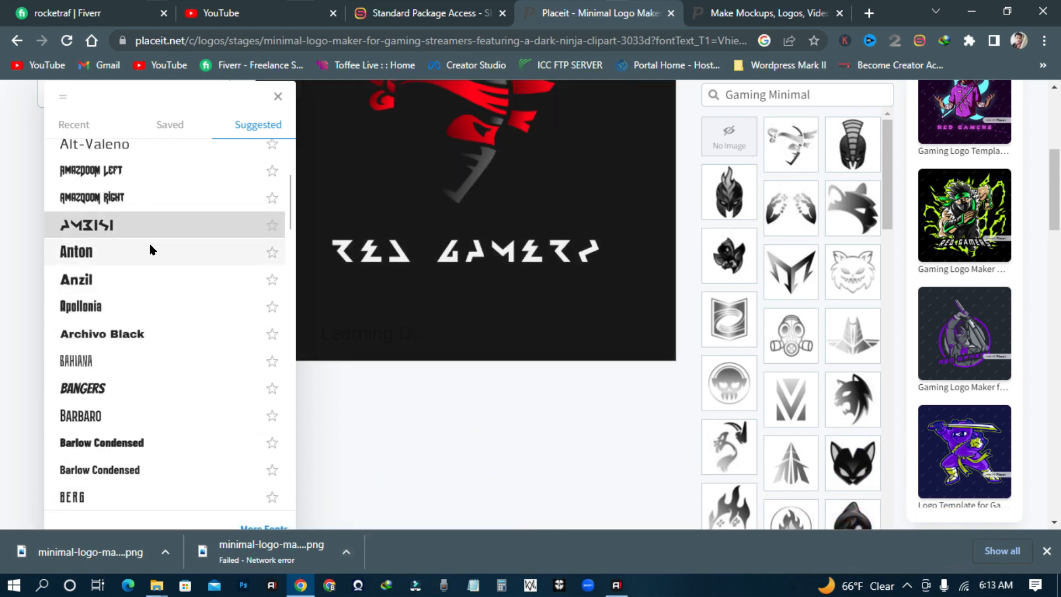
scroll(161, 246, "up", 3)
left_click(116, 325)
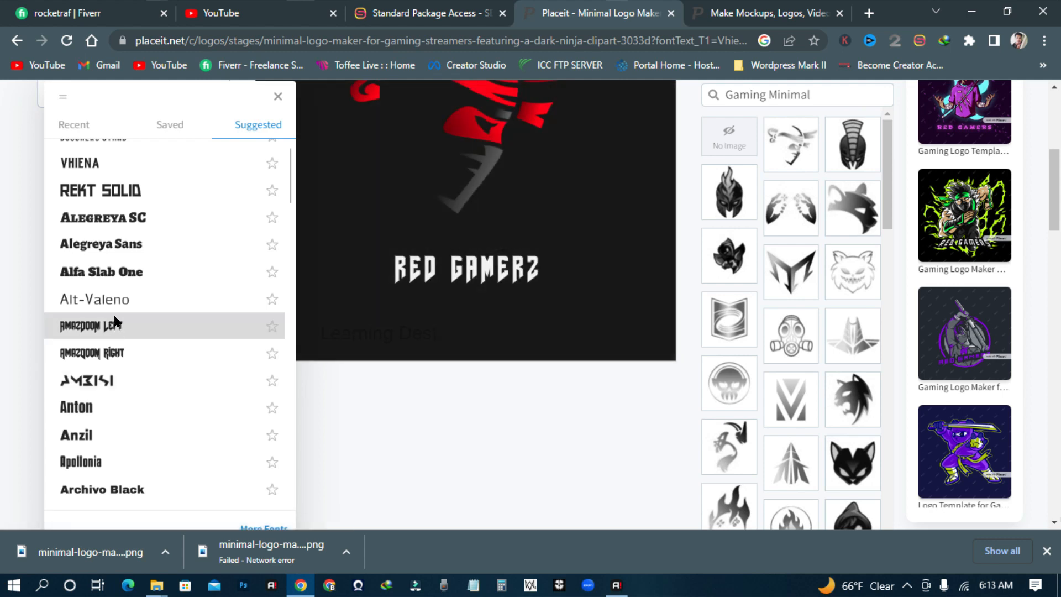
Set the "RED GAMERZ" text to the Vhiena font and close the font list
scroll(117, 318, "up", 1)
scroll(124, 331, "up", 3)
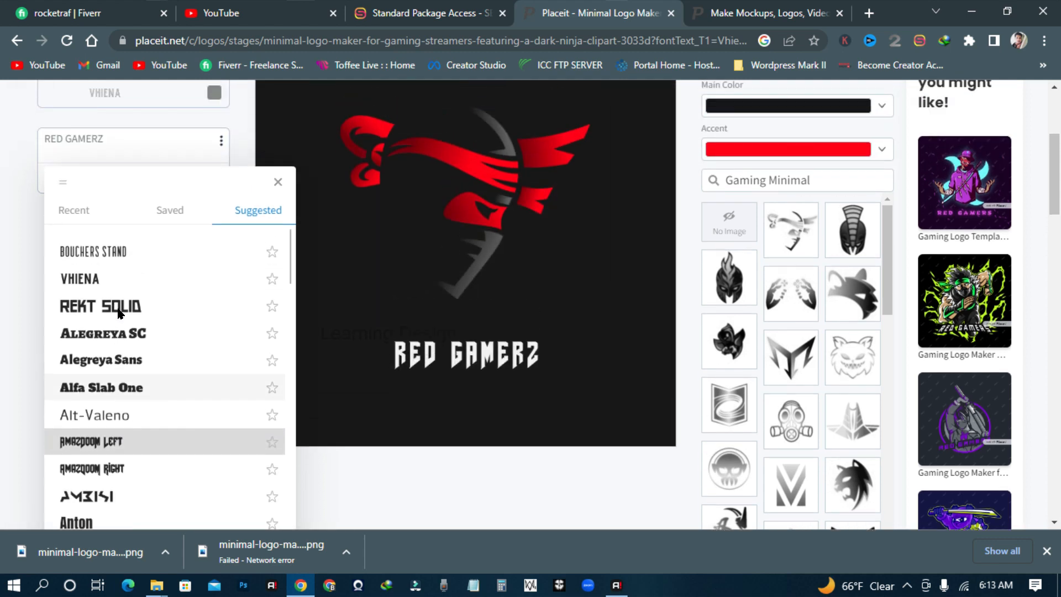
left_click(132, 347)
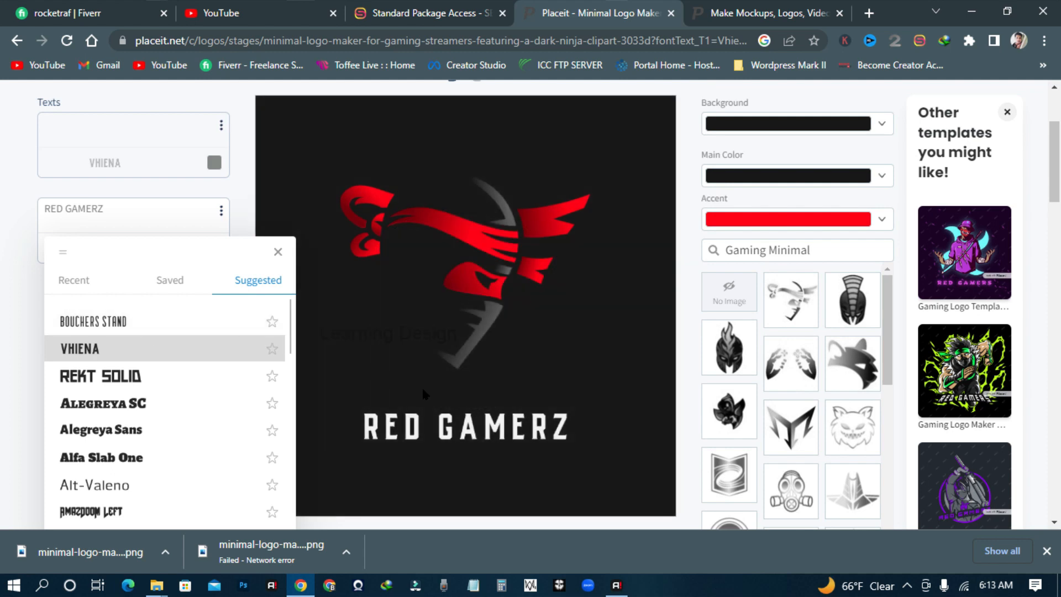
left_click(403, 441)
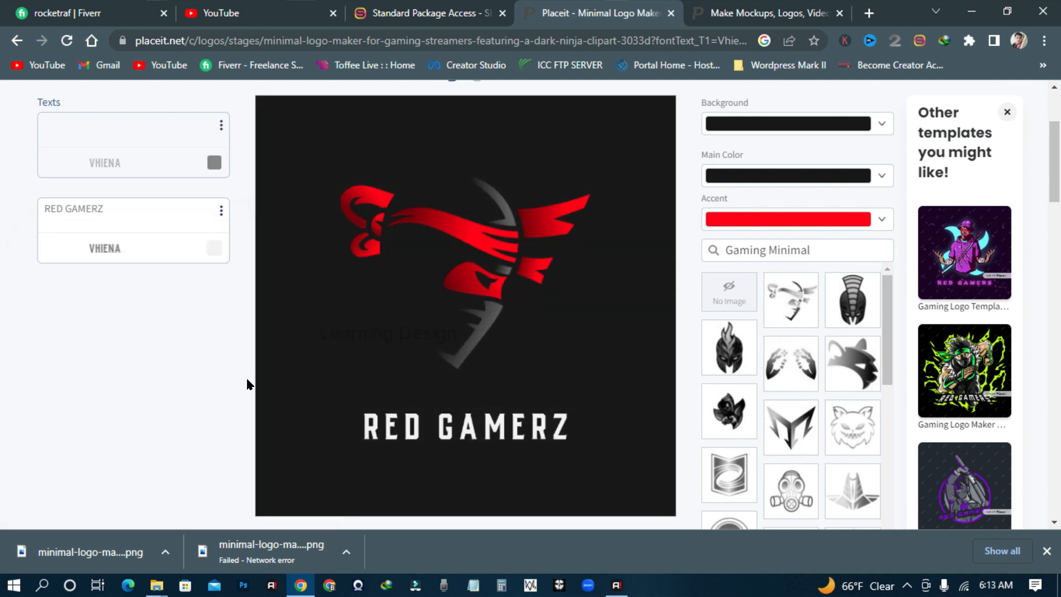
Color the "RED GAMERZ" text with the dark red from the recent colors
left_click(214, 248)
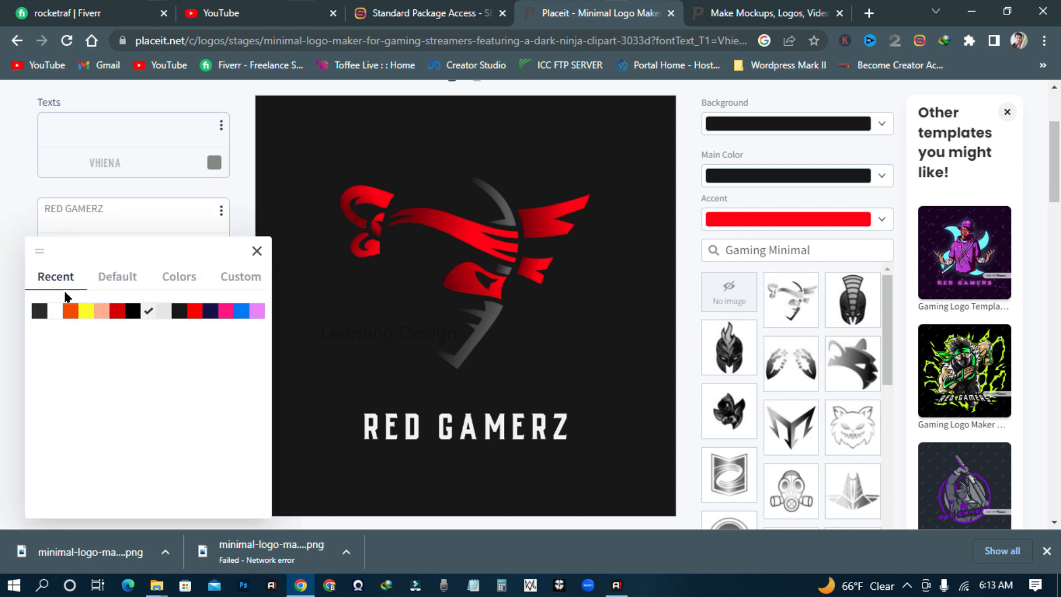
left_click(115, 311)
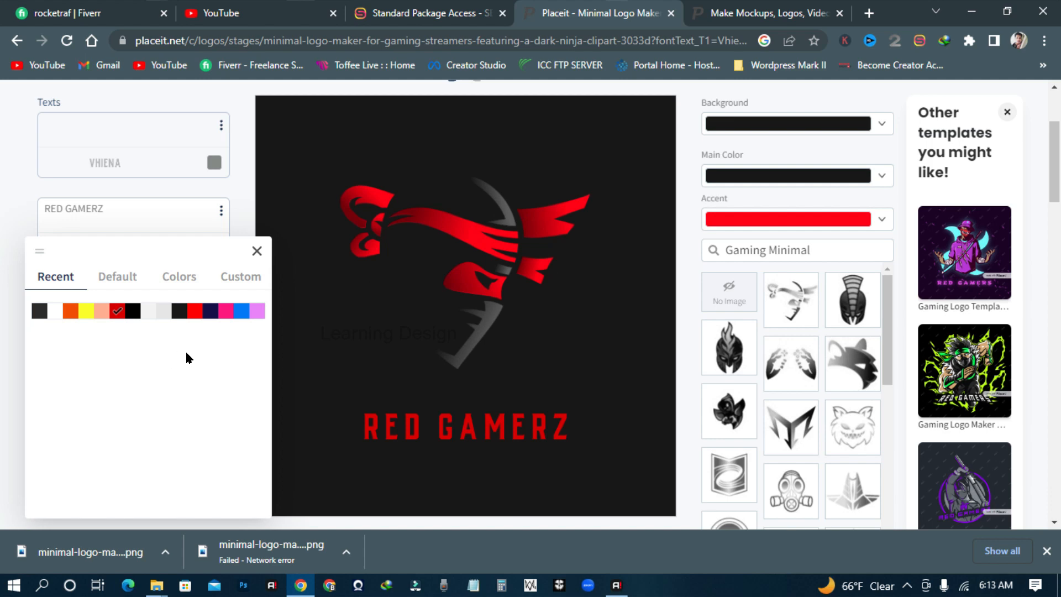
left_click(246, 215)
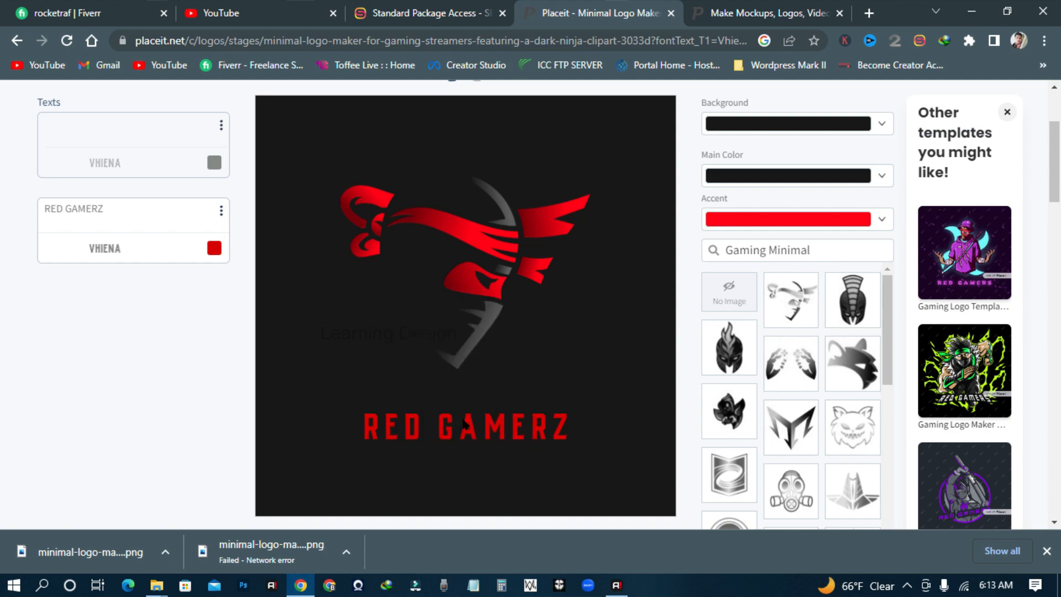
scroll(563, 398, "down", 3)
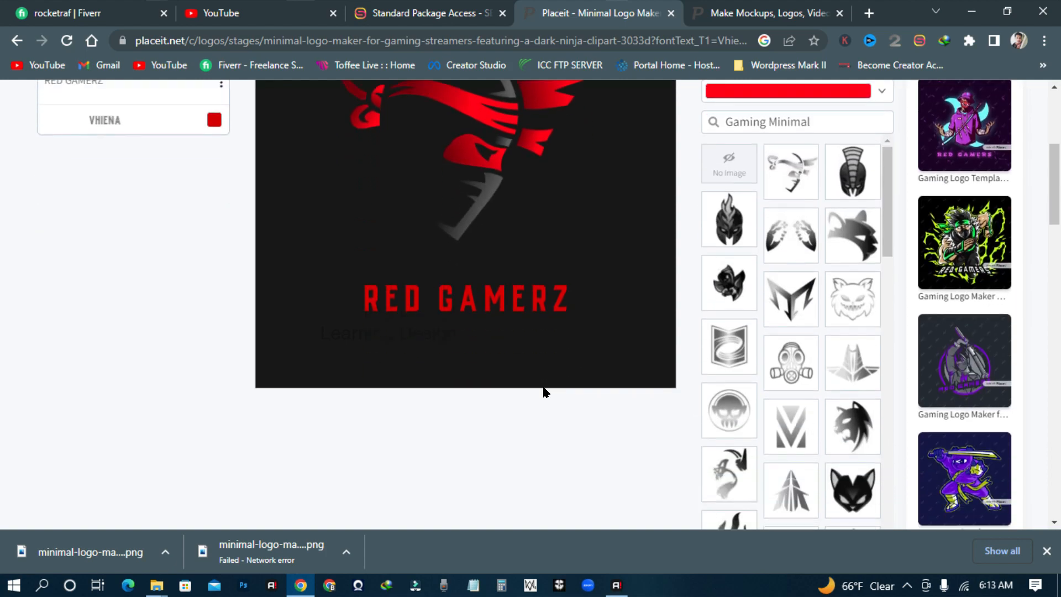
scroll(553, 353, "up", 5)
scroll(552, 334, "down", 4)
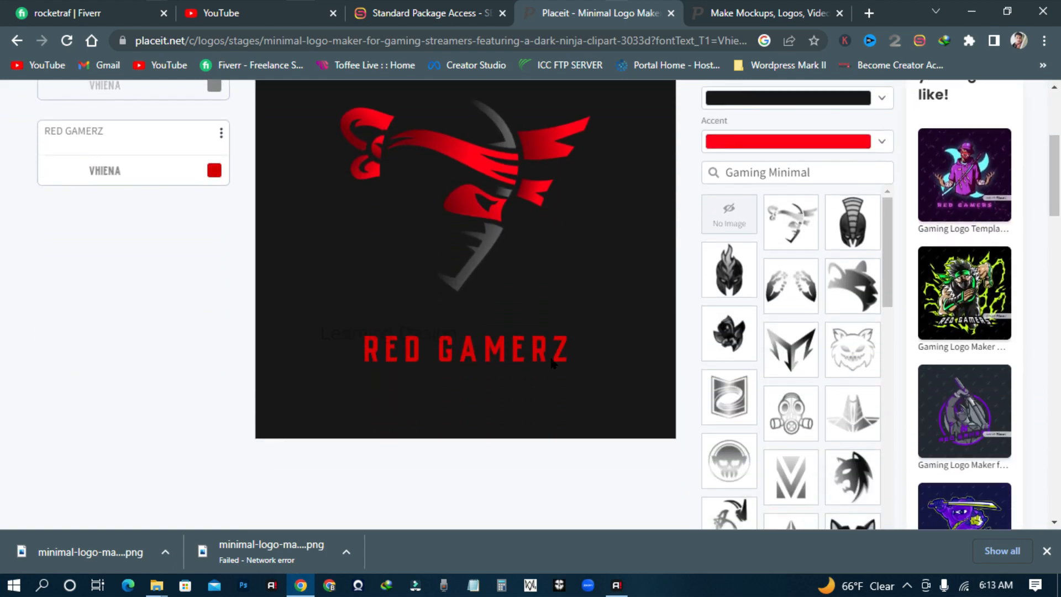
scroll(547, 360, "up", 3)
scroll(549, 376, "down", 2)
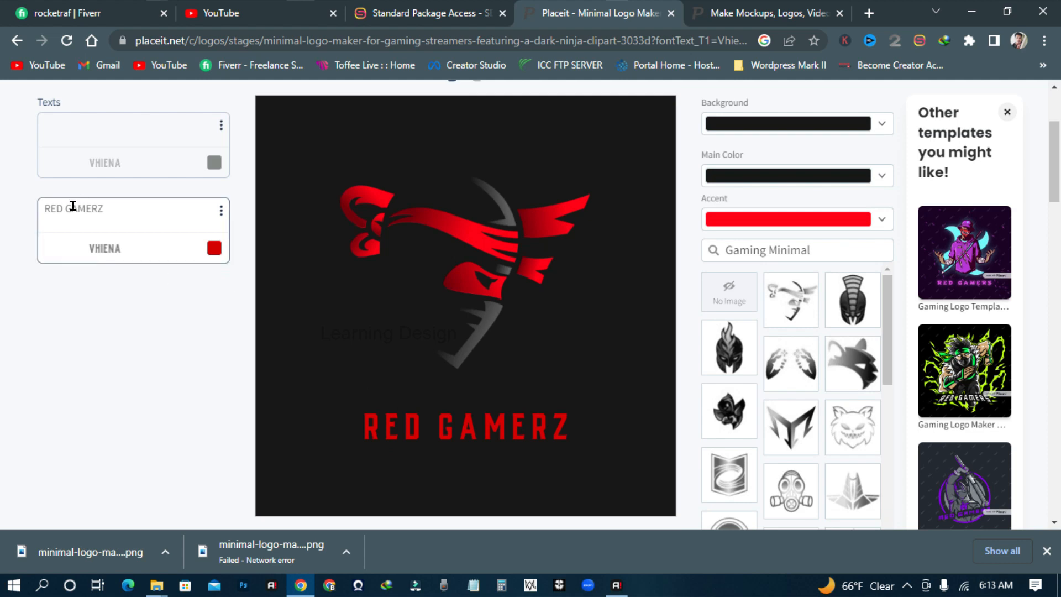
Select the word "GAMERZ" in the second text element and apply white from the recent colors
left_click_drag(64, 208, 132, 205)
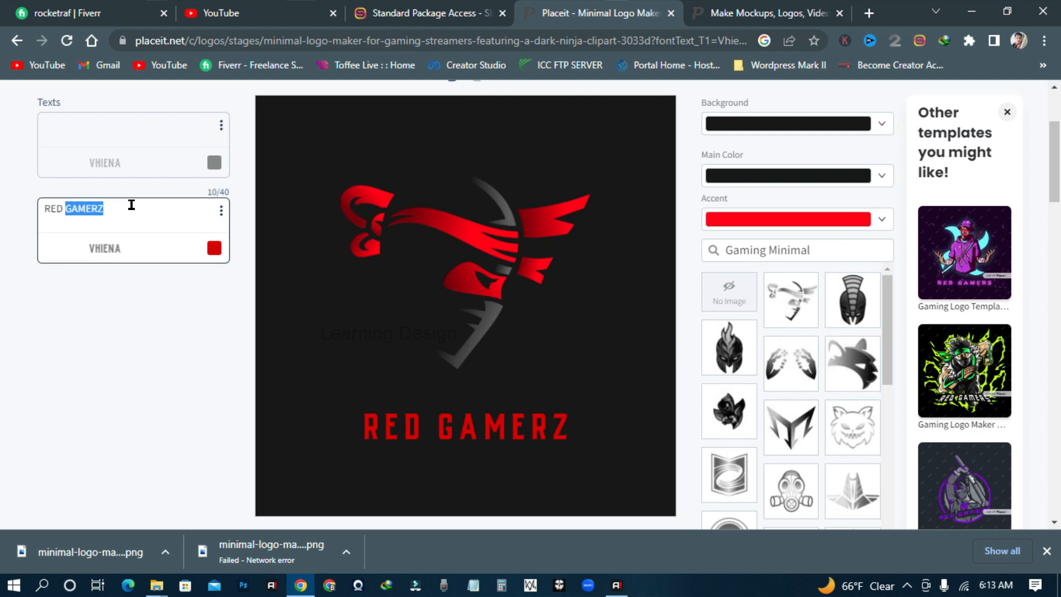
left_click(216, 248)
left_click(53, 314)
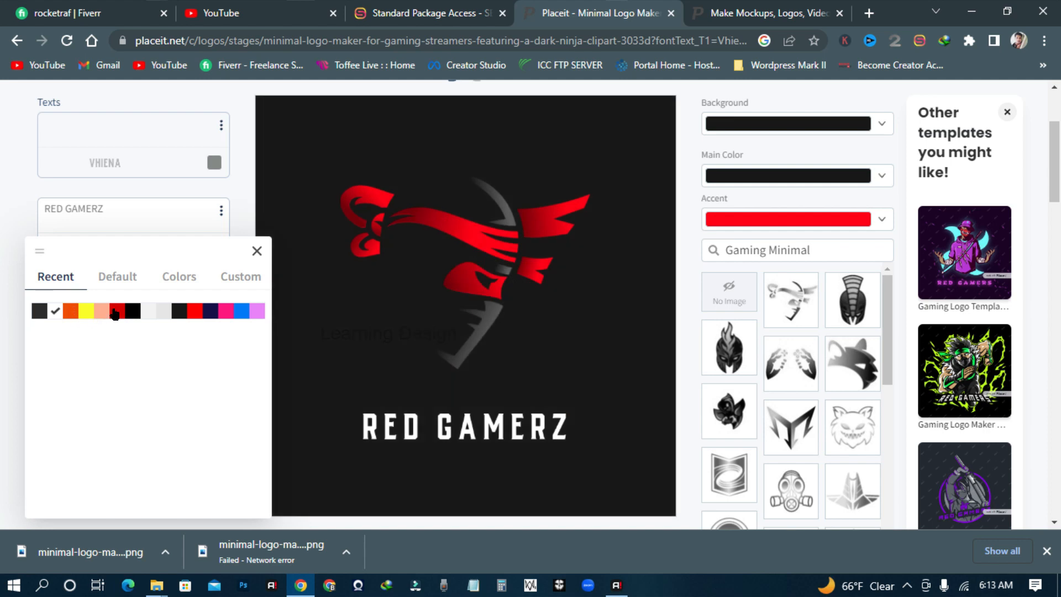
Color the "RED GAMERZ" text dark red from the recent colors and close the color picker
left_click(115, 313)
left_click(5, 344)
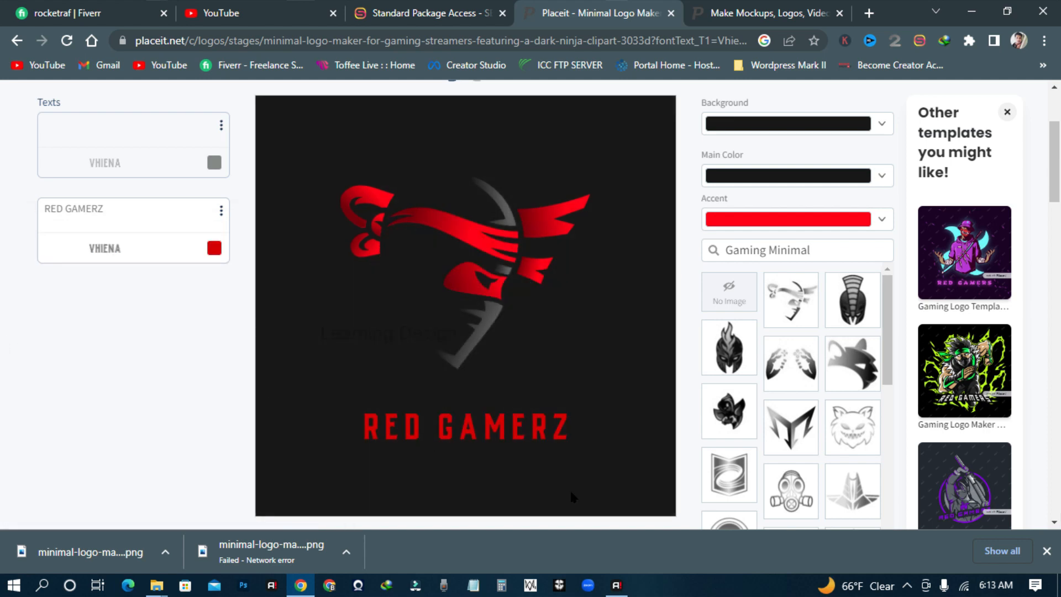
scroll(453, 419, "up", 1)
scroll(681, 229, "down", 1)
left_click(766, 132)
left_click_drag(689, 184, 663, 177)
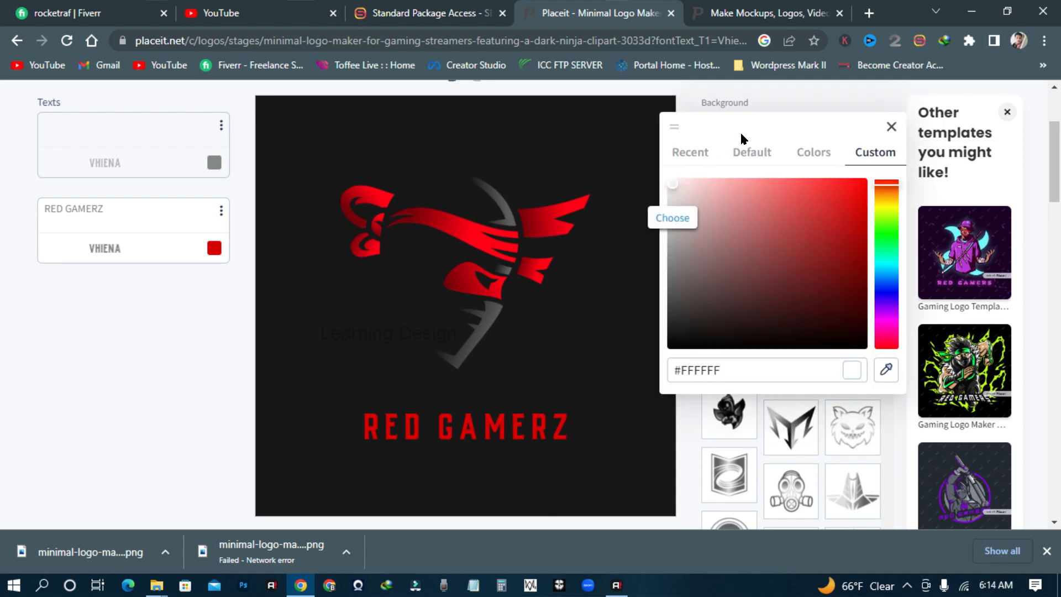
left_click(891, 128)
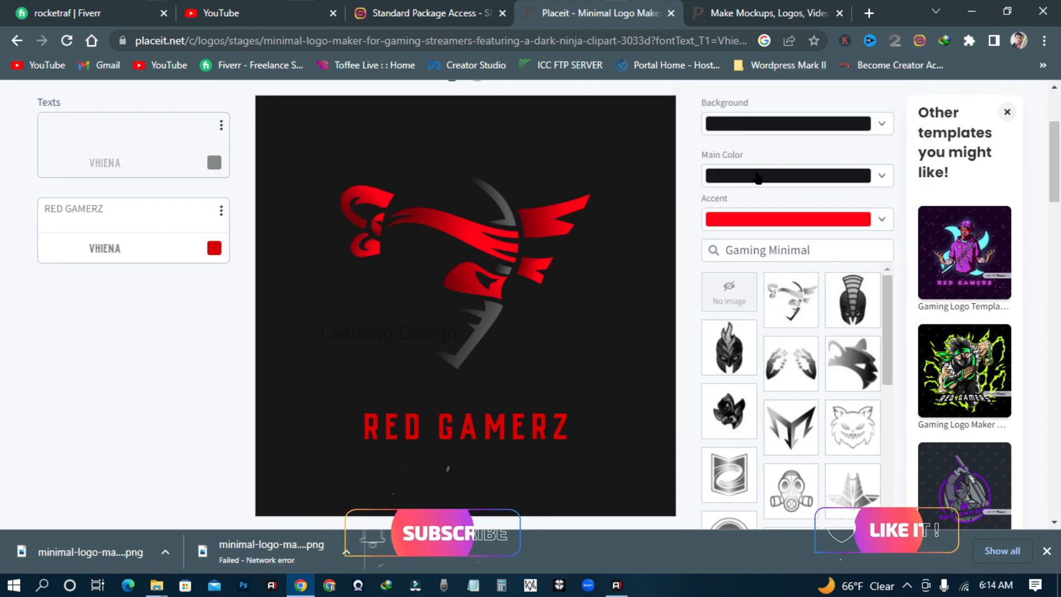
Set the logo background to the lightest gray swatch next to white in the color grid and close the picker
left_click(699, 219)
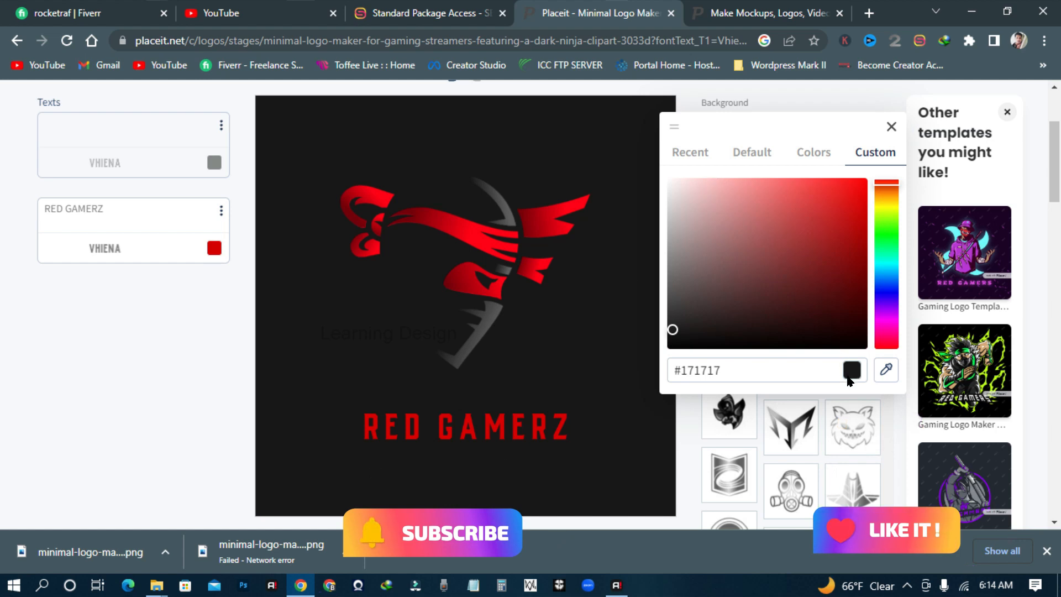
left_click_drag(718, 247, 654, 177)
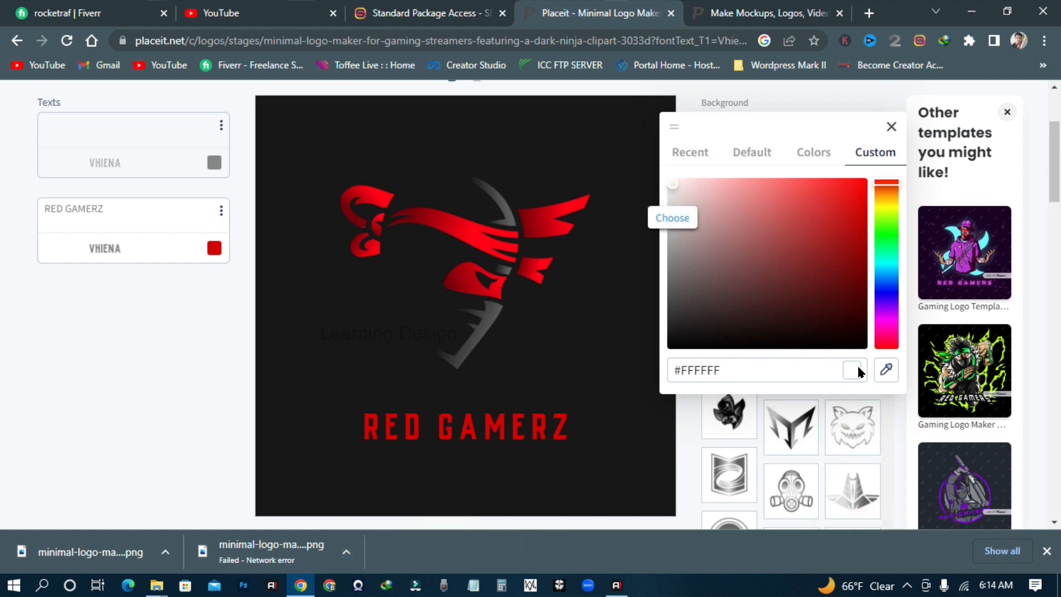
left_click(828, 156)
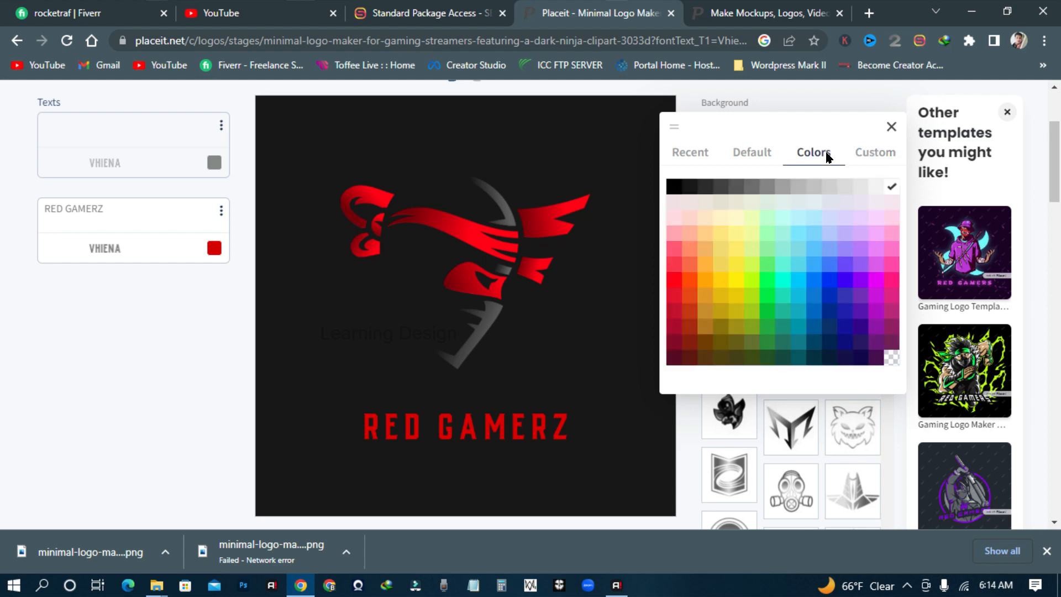
left_click(673, 202)
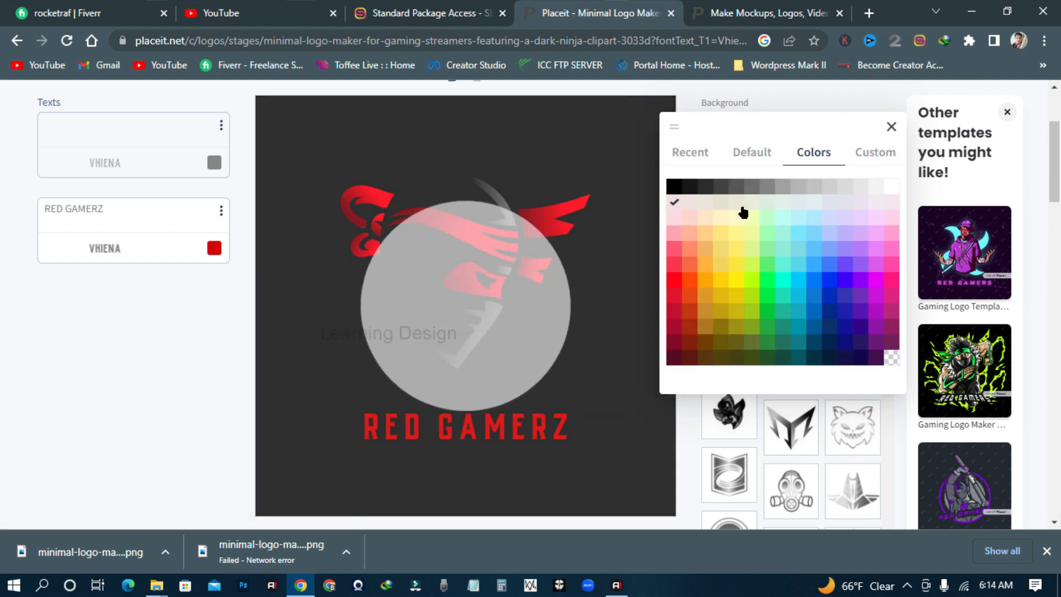
left_click(875, 189)
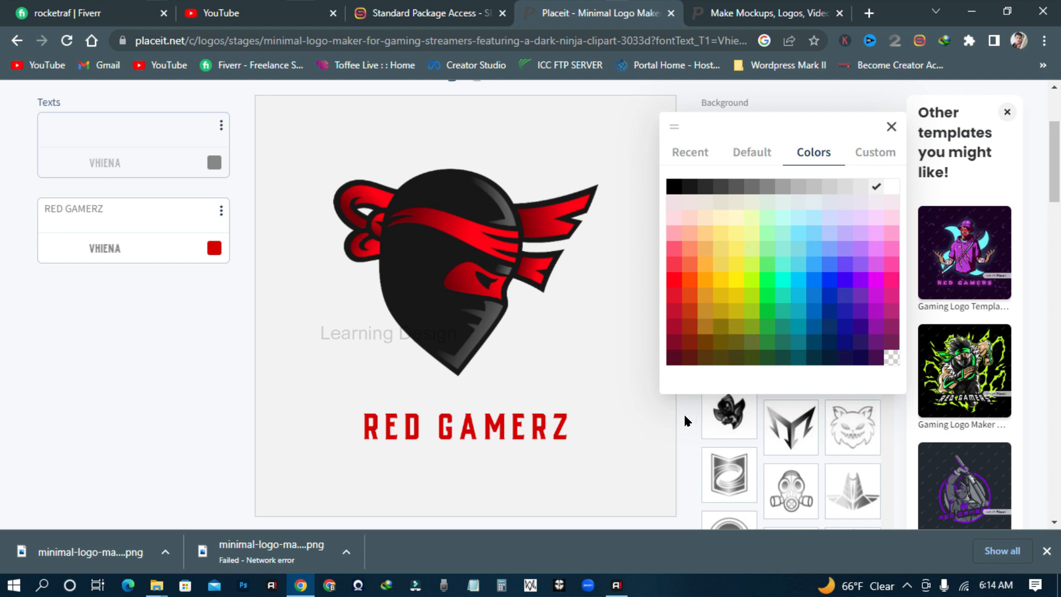
left_click(891, 127)
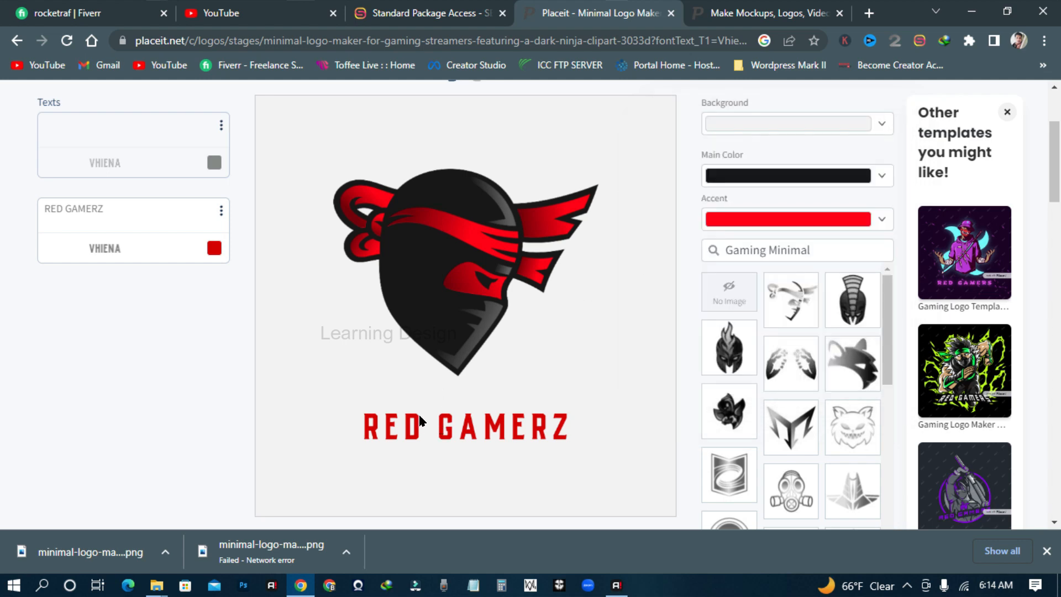
Set the "RED GAMERZ" text to the Exo font from the recent fonts
left_click(174, 248)
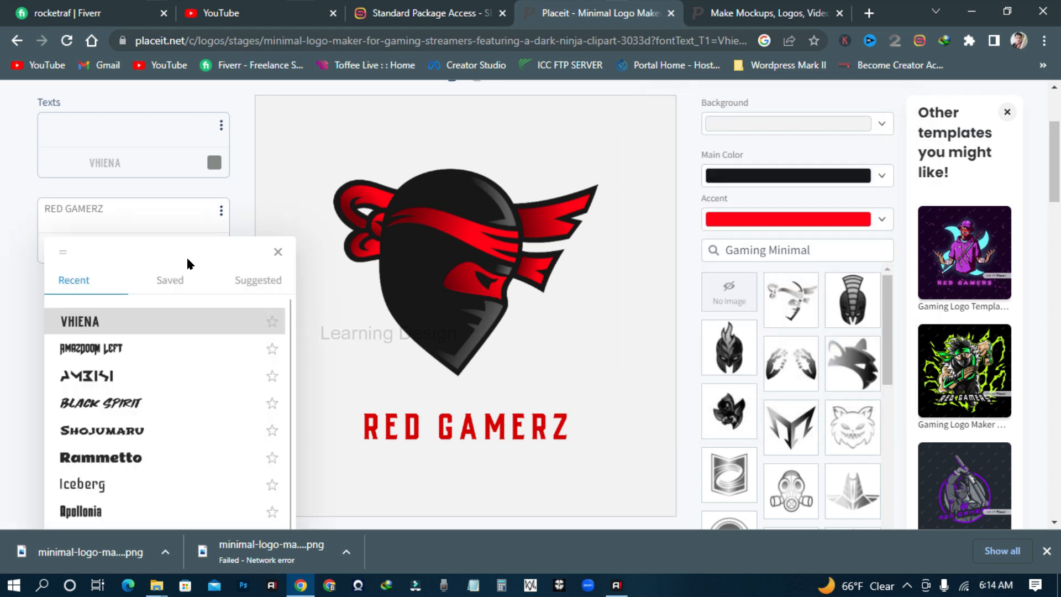
scroll(100, 476, "down", 1)
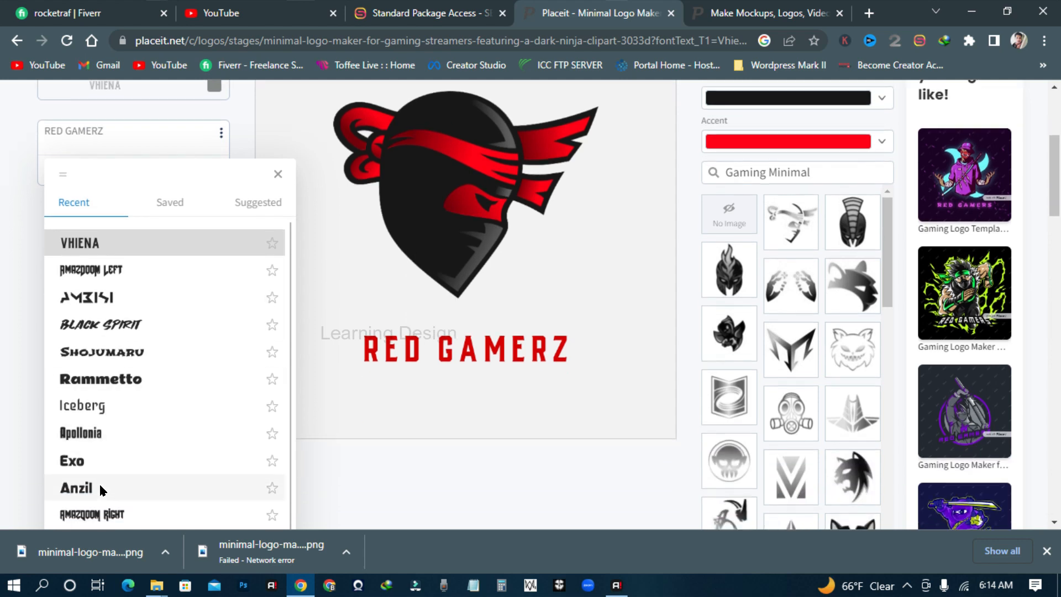
left_click(97, 452)
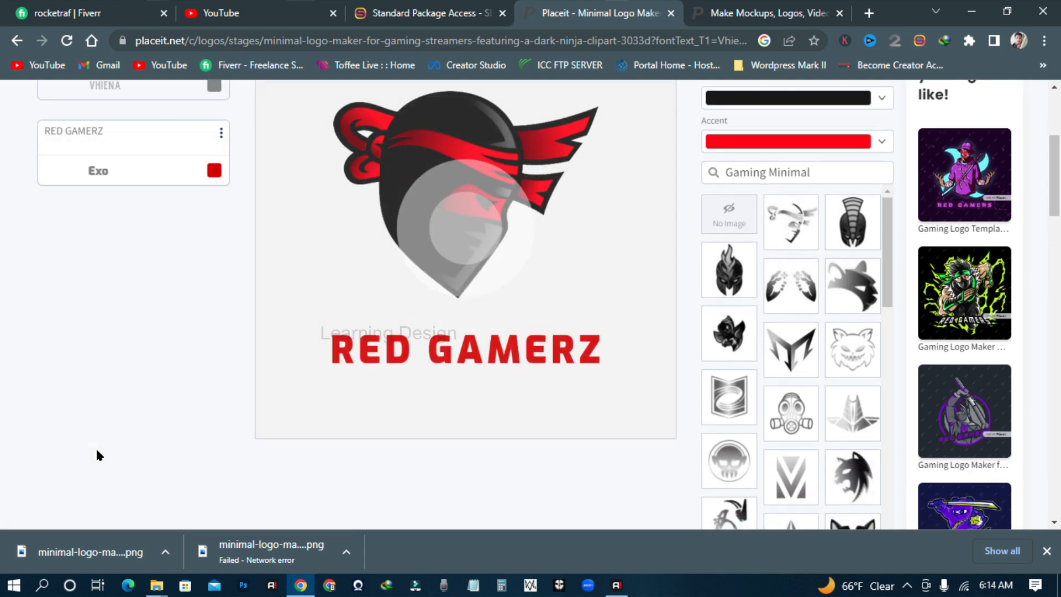
scroll(449, 430, "up", 1)
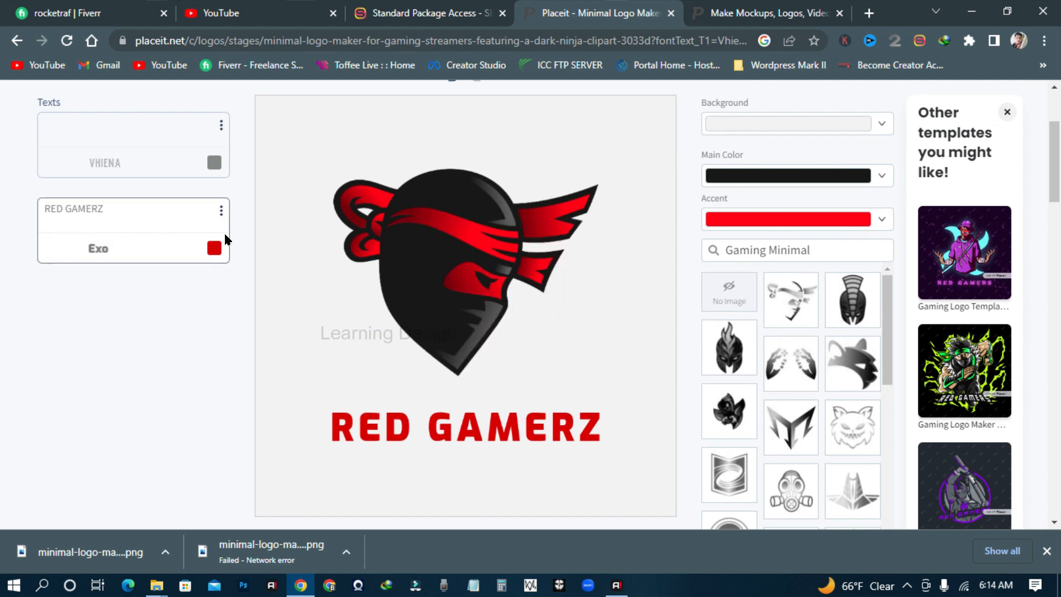
left_click(220, 212)
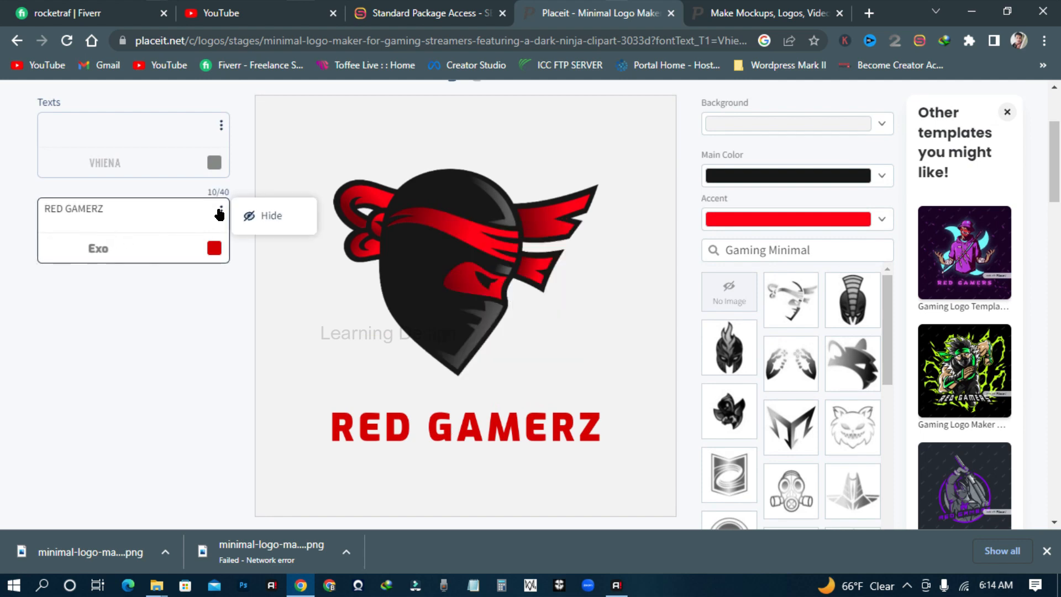
left_click(187, 292)
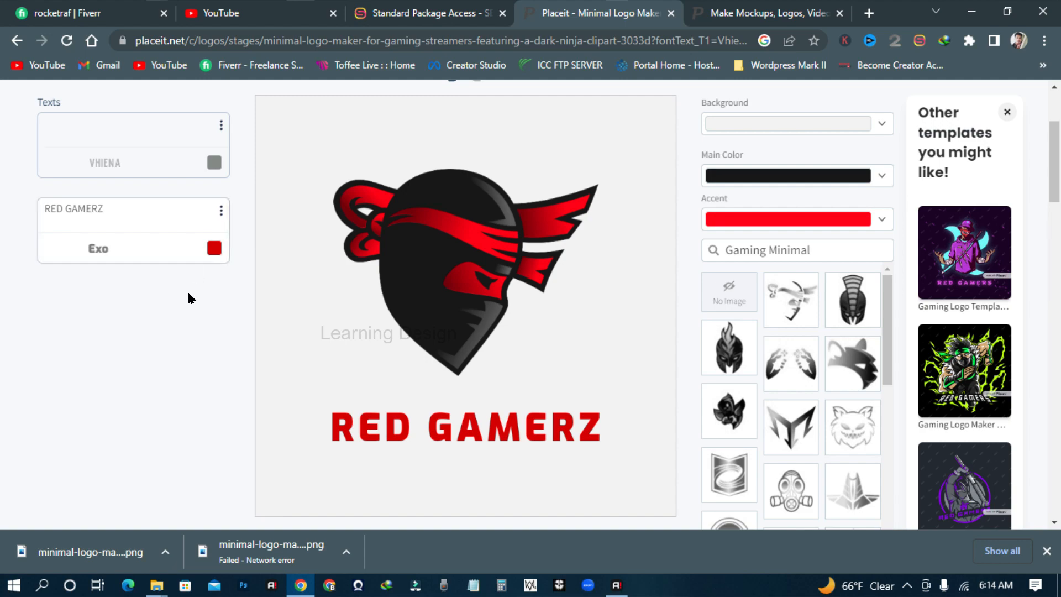
scroll(586, 398, "up", 1)
scroll(593, 408, "up", 2)
scroll(595, 413, "down", 4)
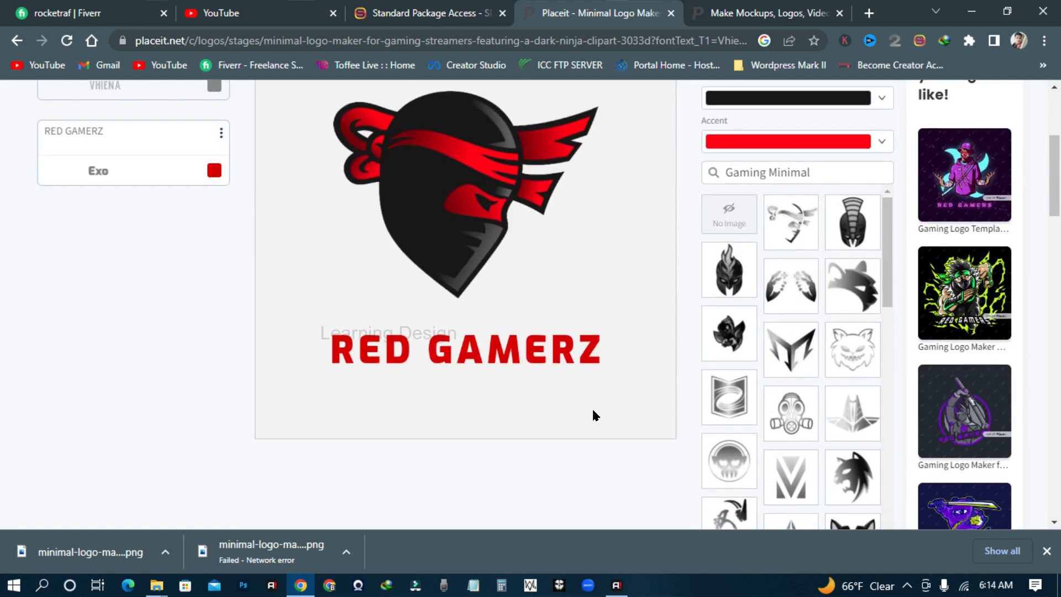
scroll(592, 407, "up", 3)
scroll(579, 413, "down", 1)
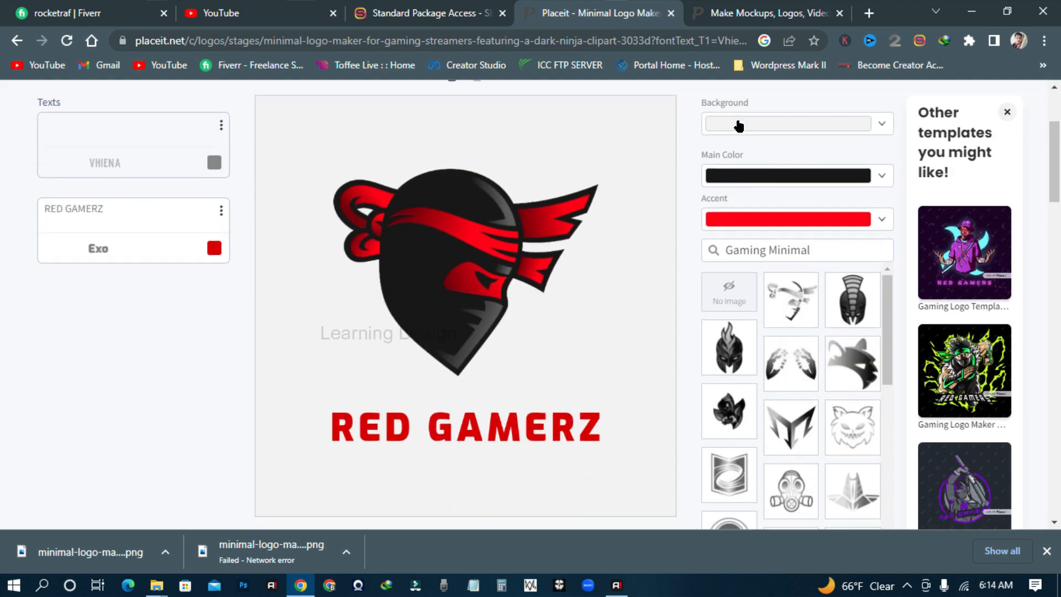
scroll(663, 203, "up", 2)
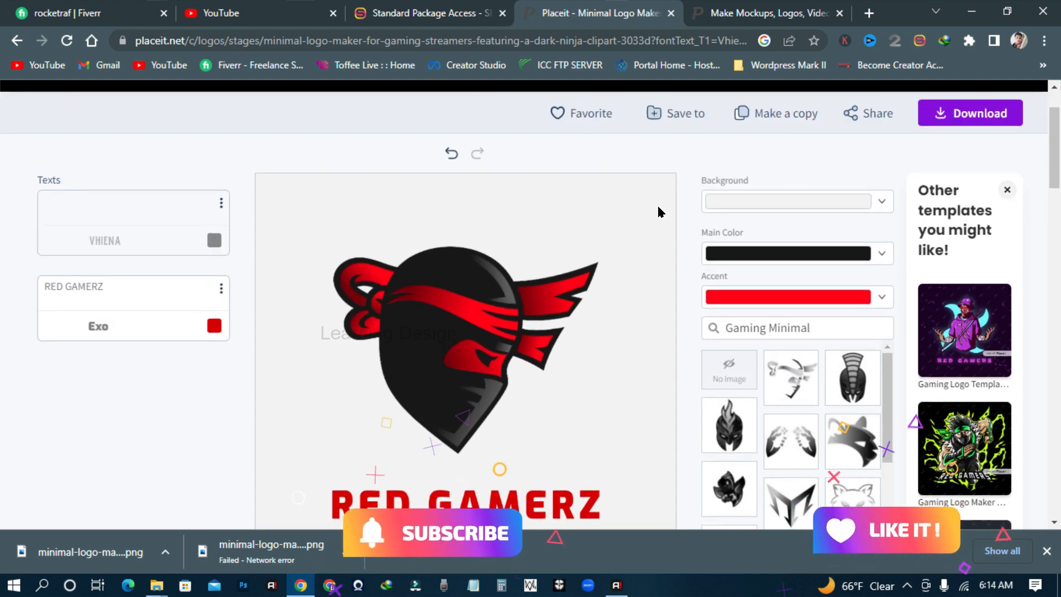
Try hiding the "RED GAMERZ" text and show it again
left_click(220, 290)
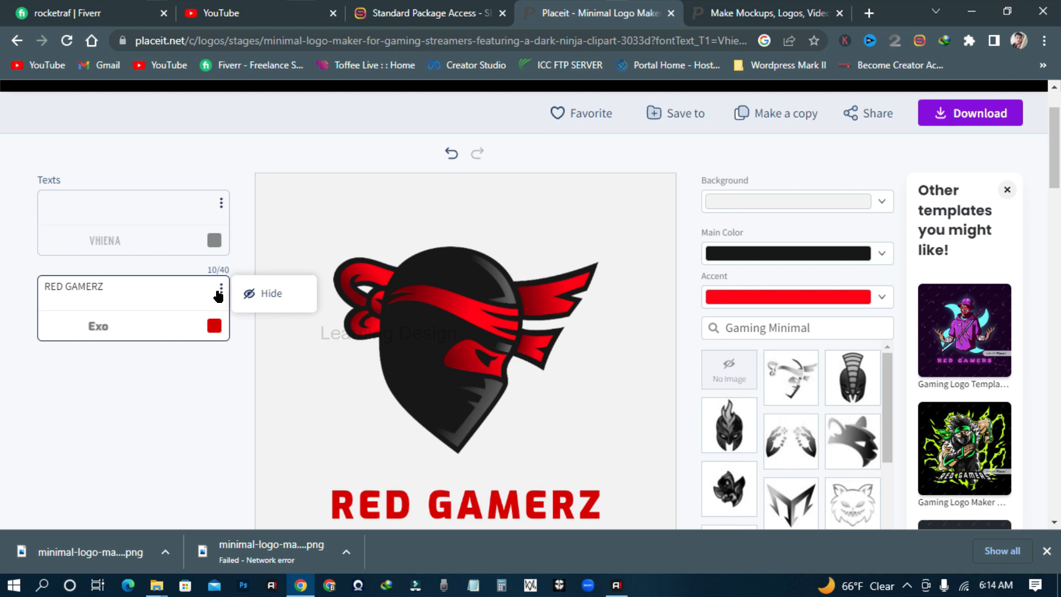
left_click(247, 295)
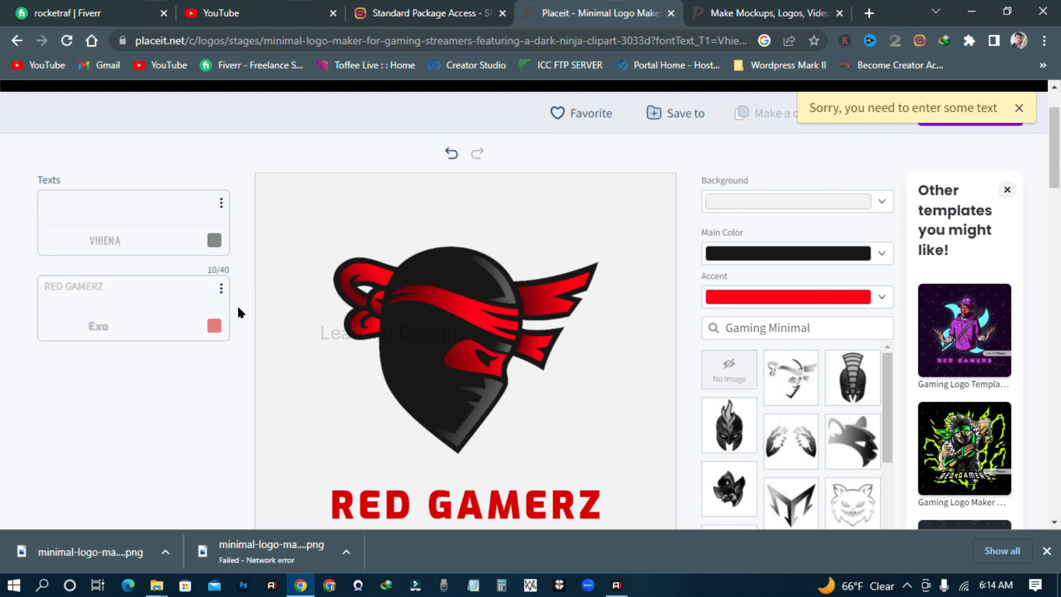
left_click(224, 288)
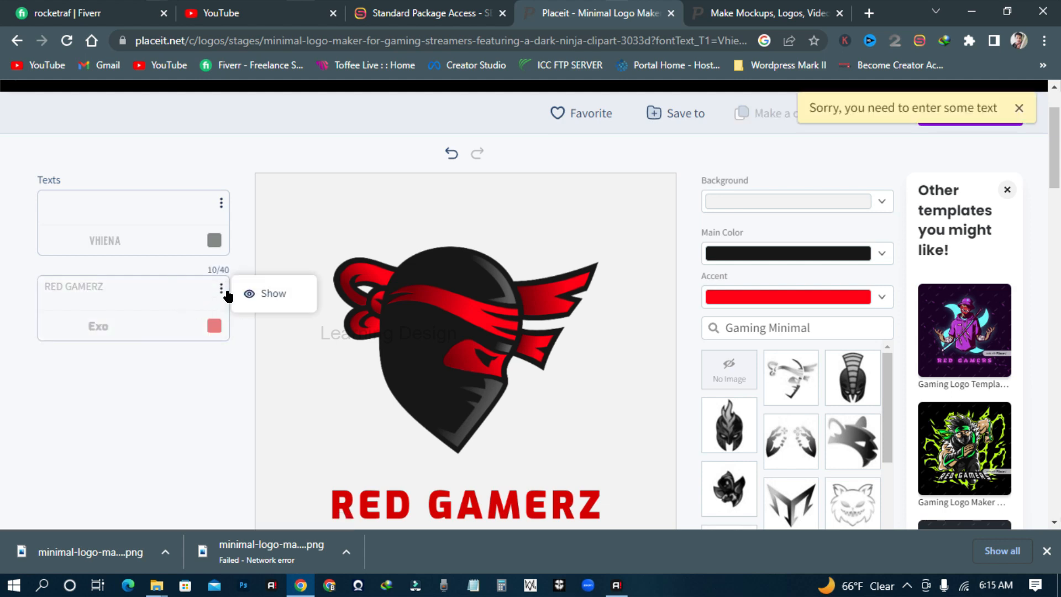
left_click(243, 294)
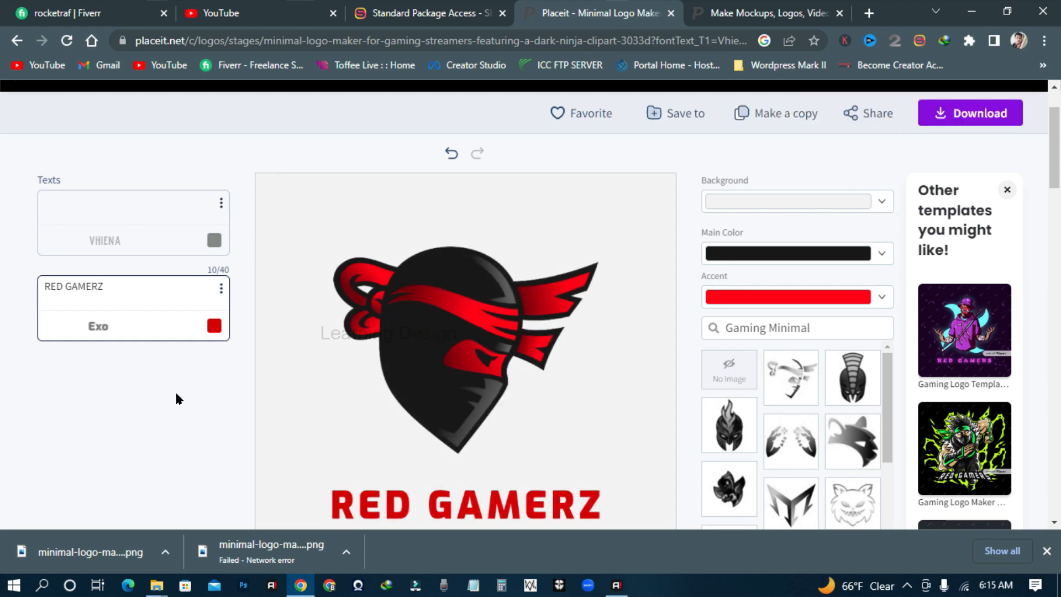
Download the light-background "RED GAMERZ" logo in the Exo font and show the file in its folder
scroll(175, 419, "down", 4)
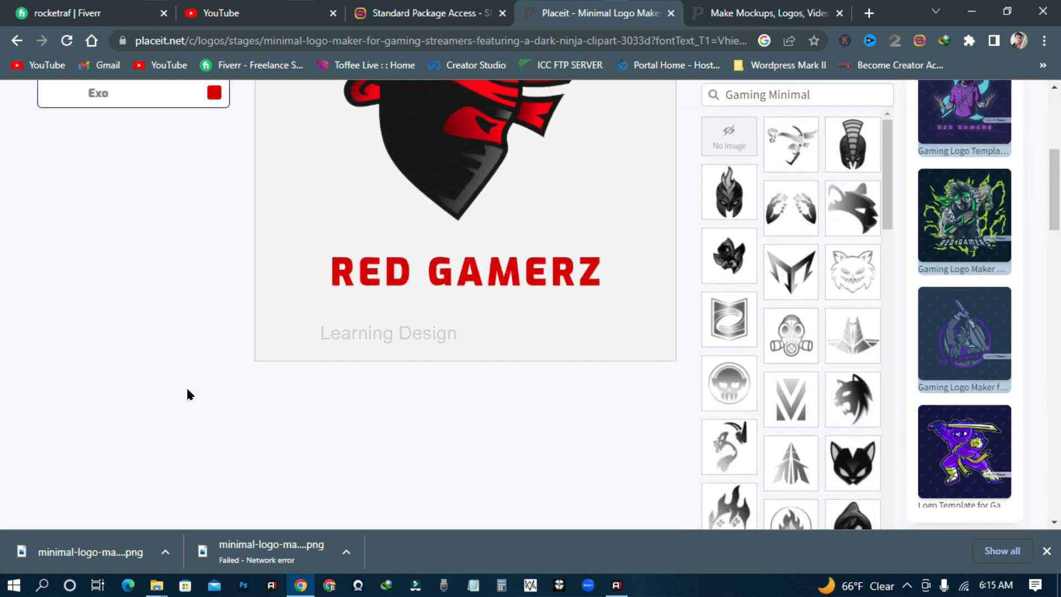
scroll(187, 389, "up", 4)
scroll(190, 378, "down", 5)
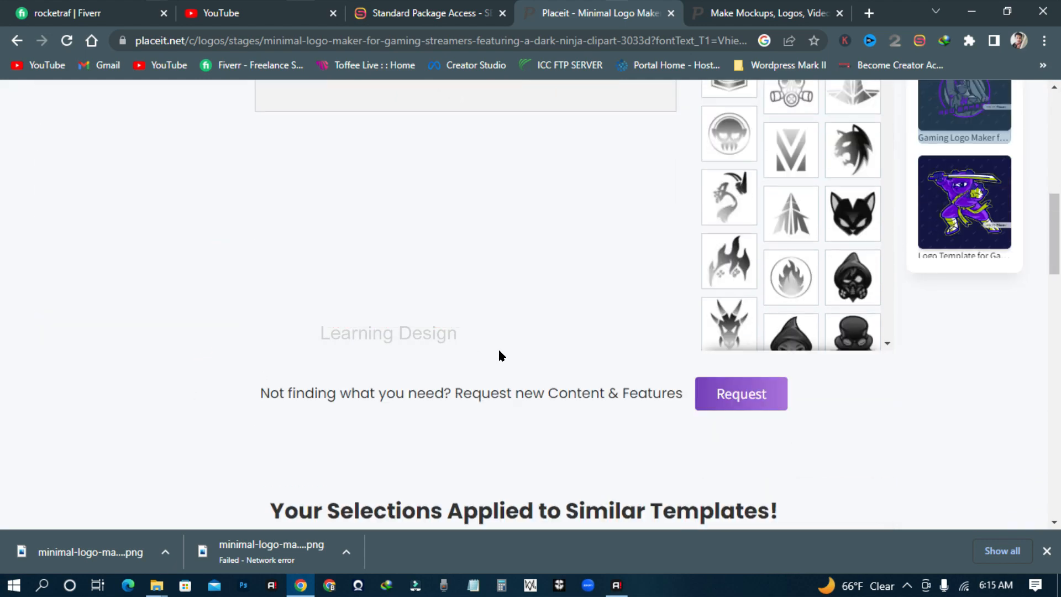
scroll(499, 348, "up", 5)
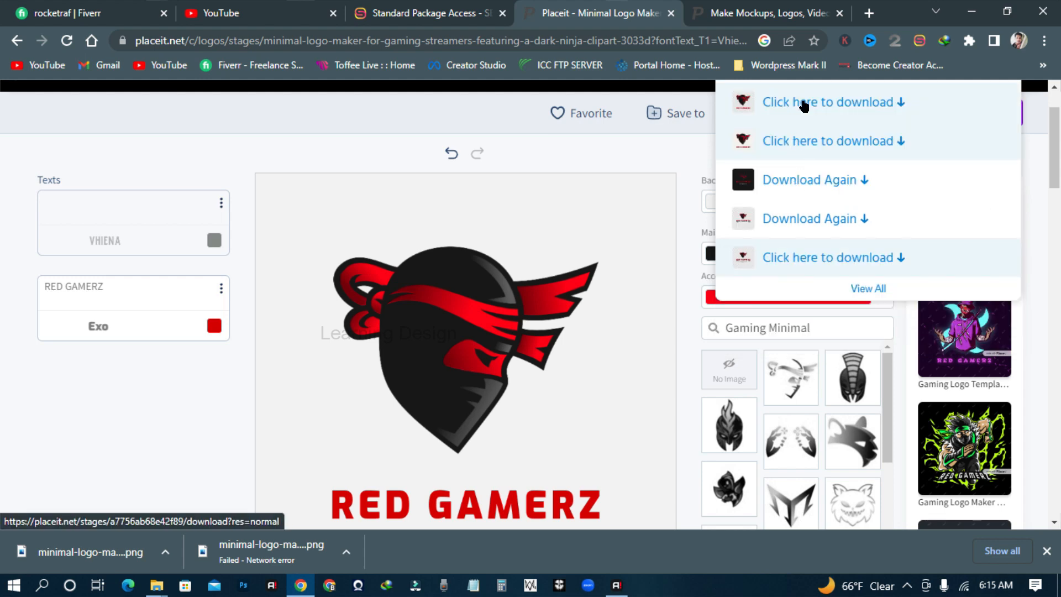
left_click(804, 105)
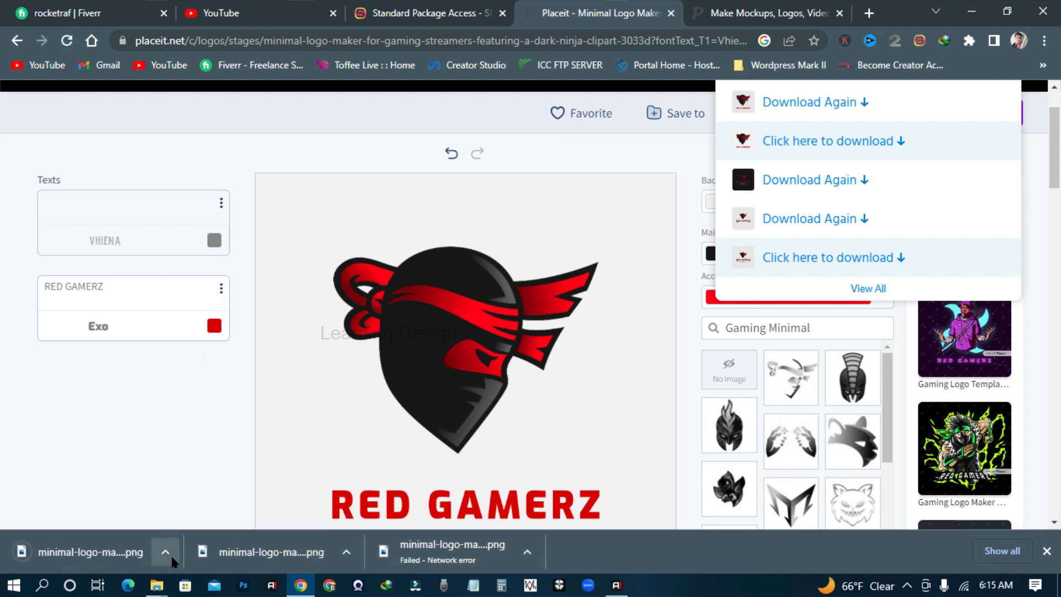
left_click(165, 551)
left_click(208, 498)
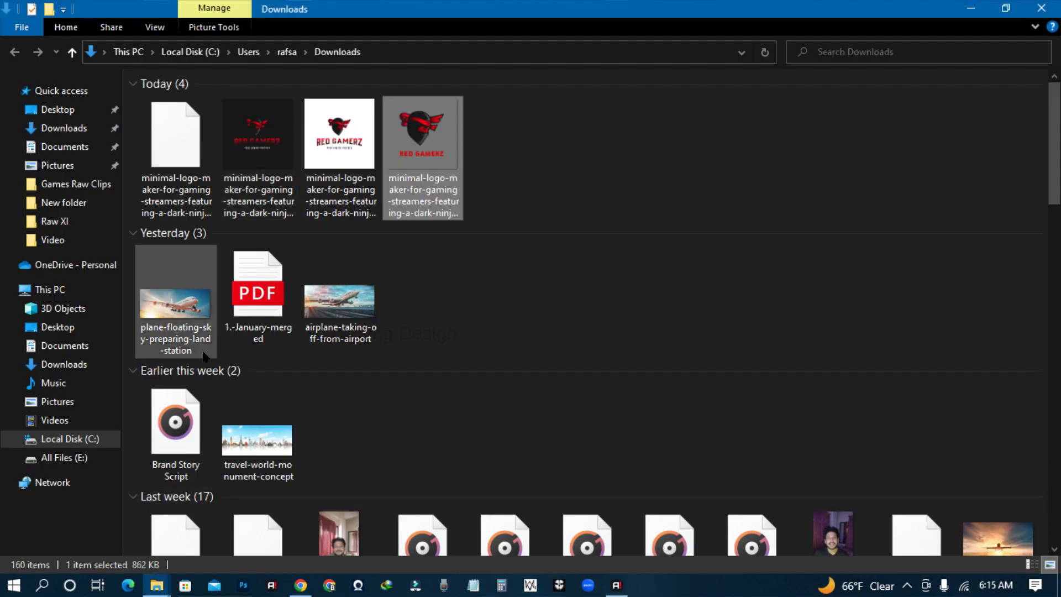
Try to open the incomplete logo download in the Downloads folder and dismiss the error
left_click(182, 179)
double_click(195, 166)
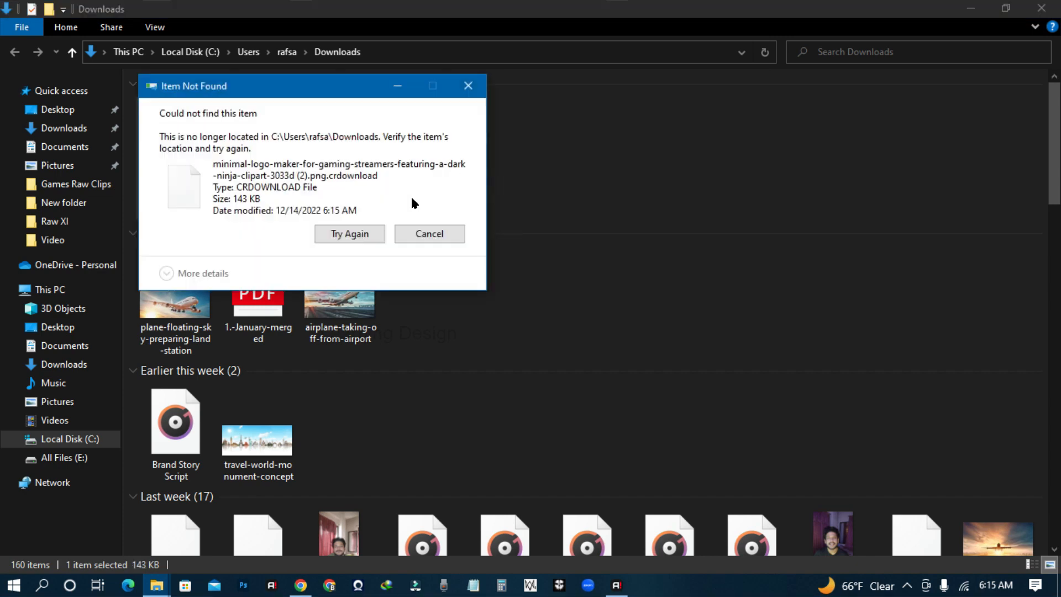
left_click(426, 233)
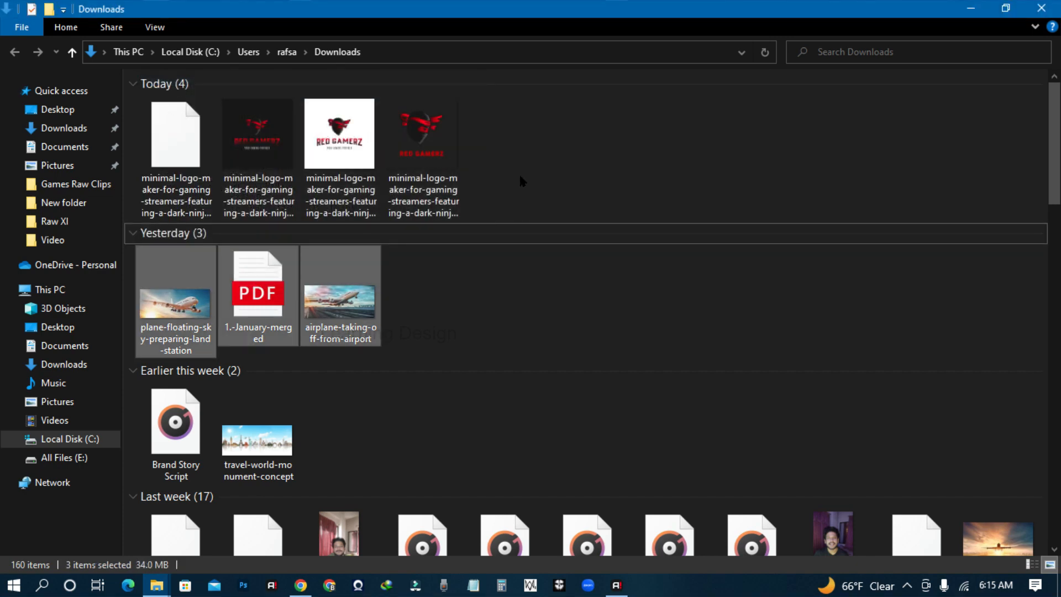
Open the downloaded dark-background logo, browse through the neighboring images, and close the image viewer
left_click(251, 138)
double_click(251, 138)
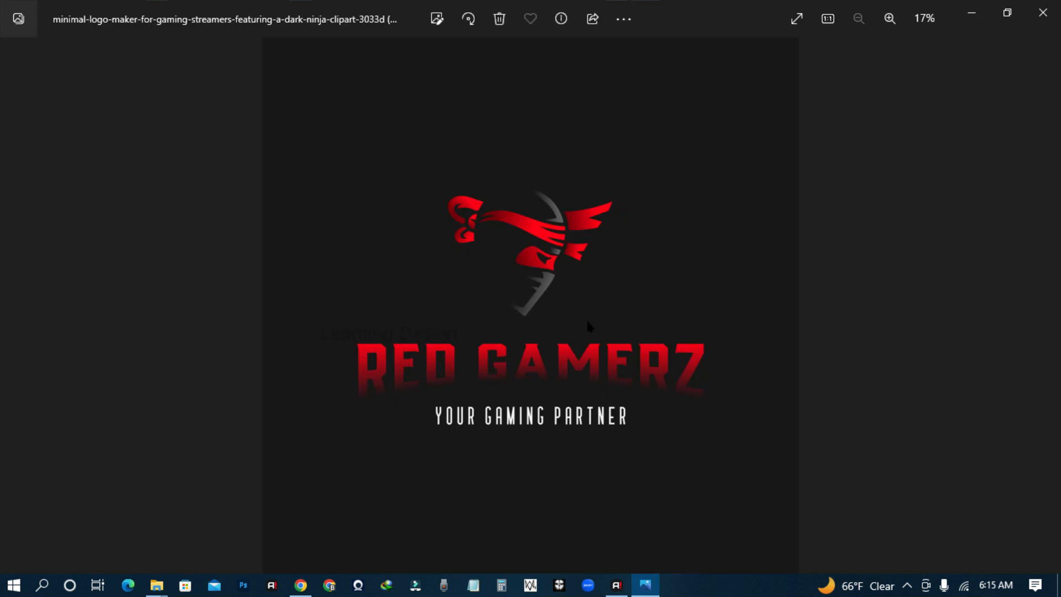
key("Right")
key("Right")
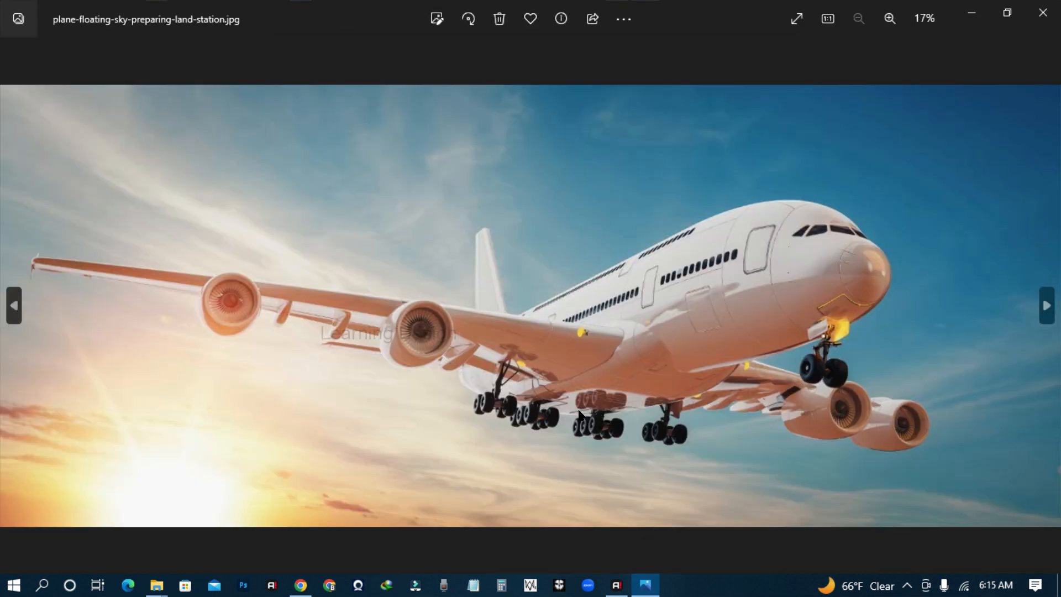
key("Left")
key("Left")
key("Left")
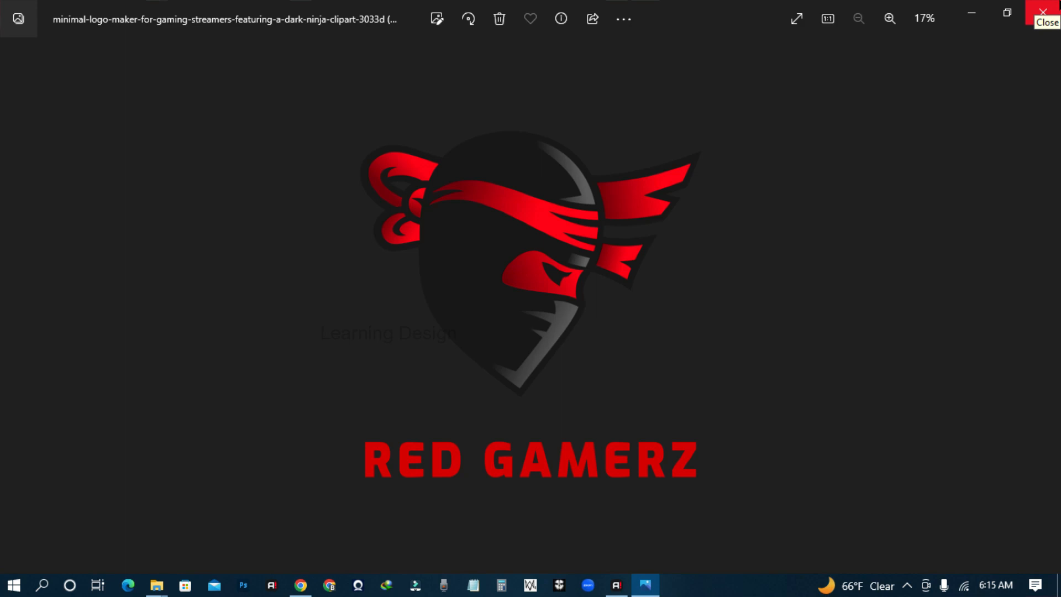
left_click(1043, 12)
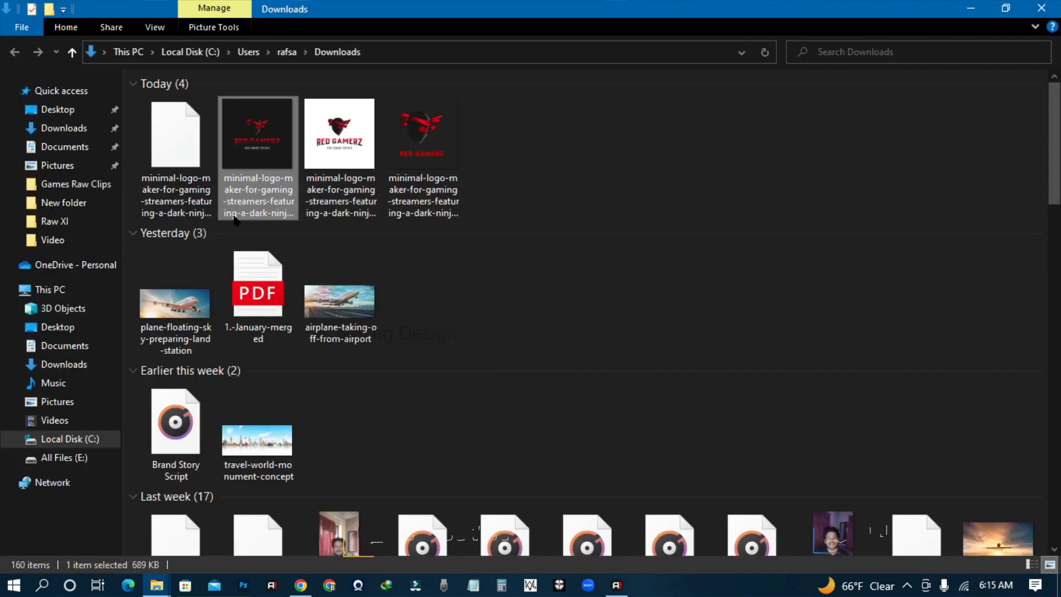
Reopen the dark-background logo, compare it with the other downloaded versions, and return to the Placeit page
double_click(249, 156)
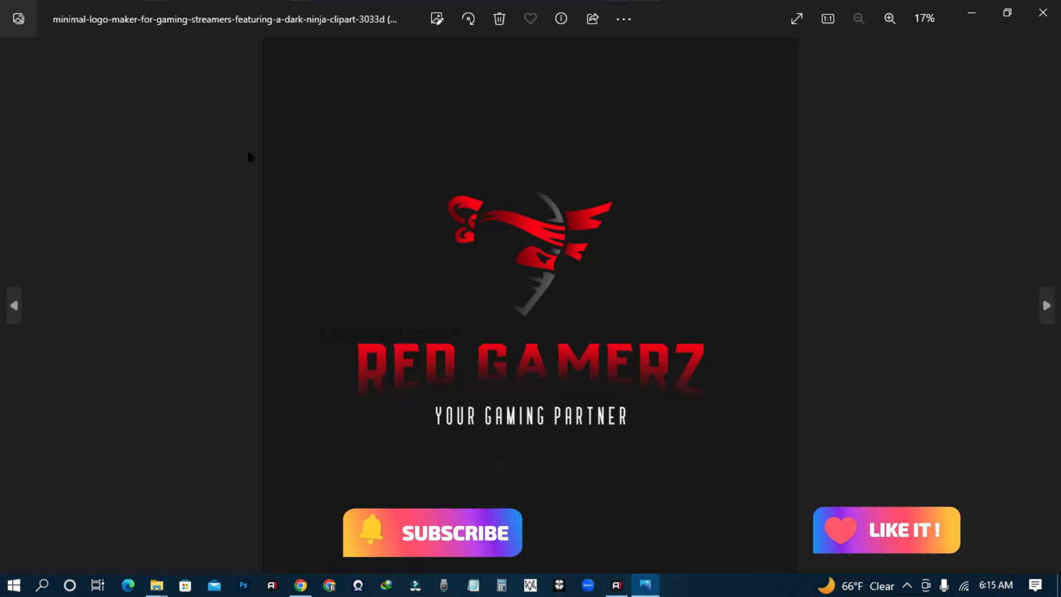
key("Right")
key("Left")
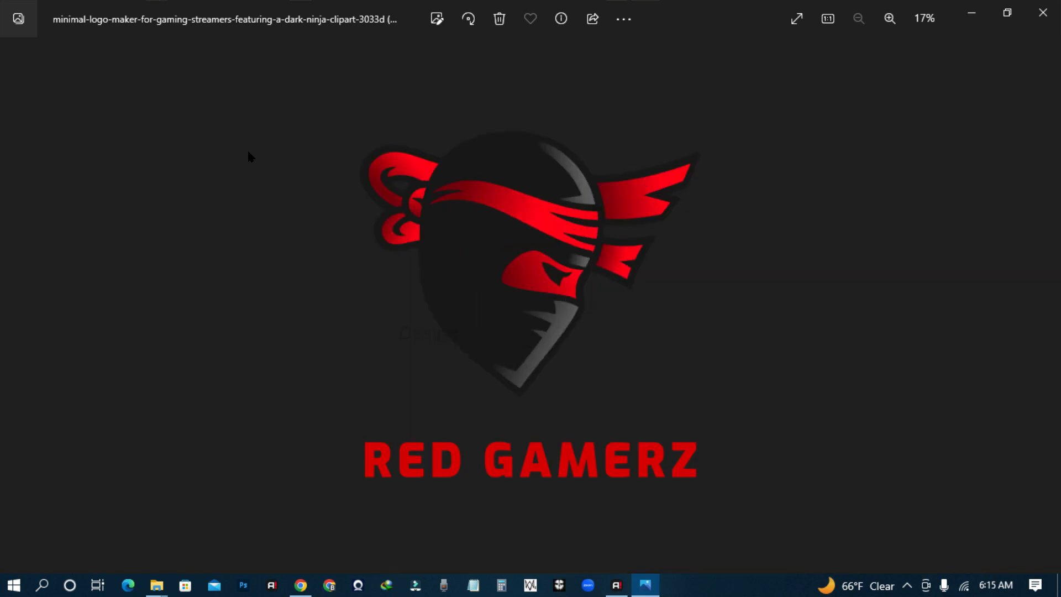
left_click(1043, 12)
left_click(1044, 8)
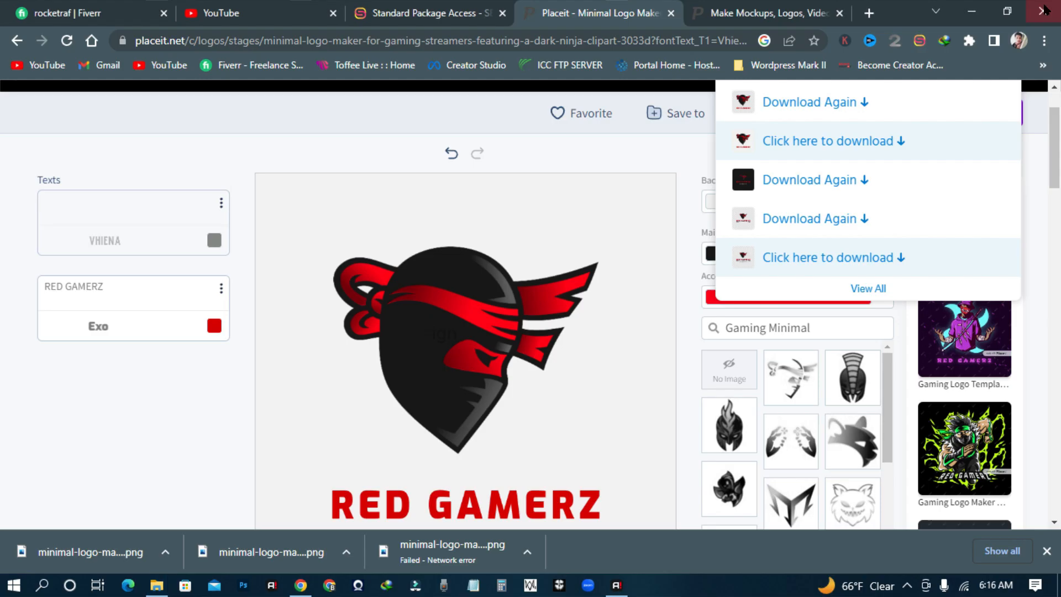
scroll(487, 278, "down", 1)
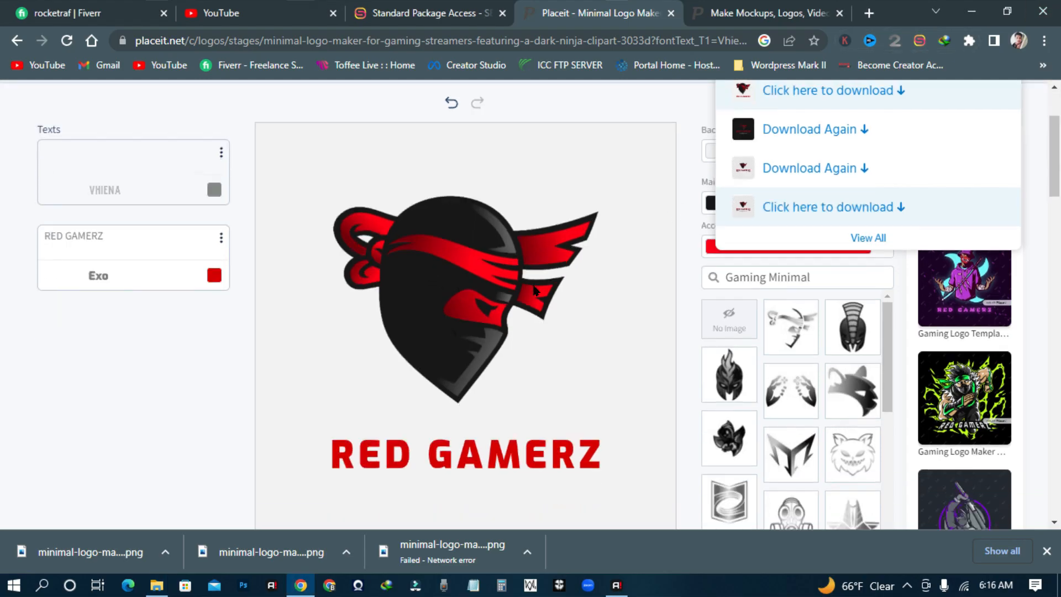